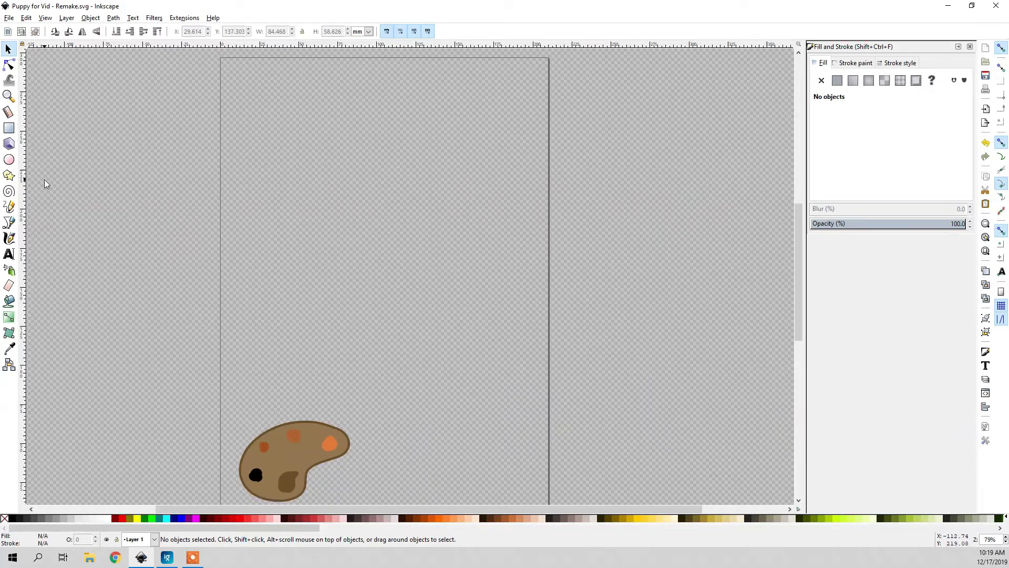
Draw a near-circular ellipse about 81 mm wide and 79 mm high in the middle of the page for the head
click(8, 160)
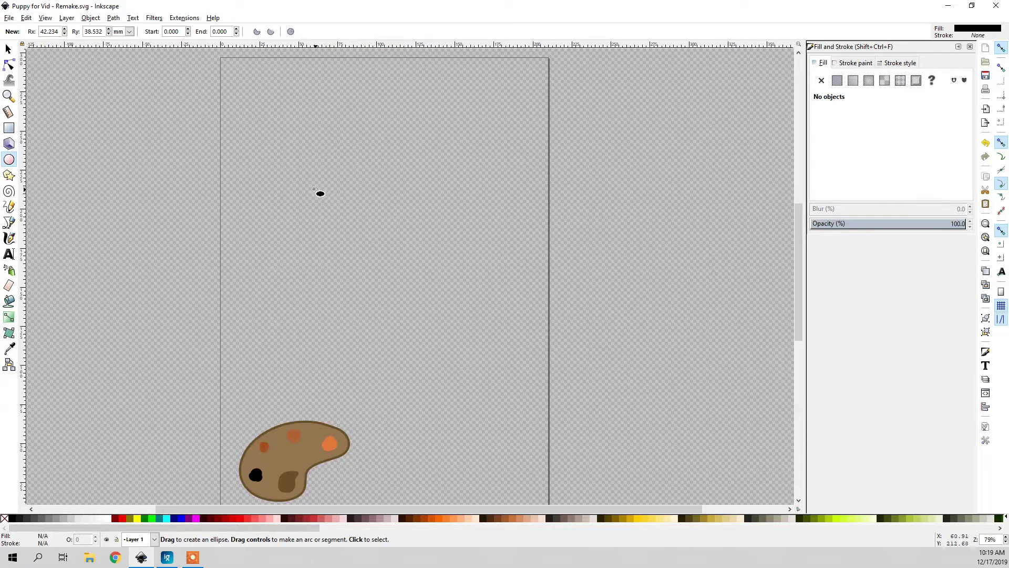
drag(320, 192, 449, 317)
click(8, 49)
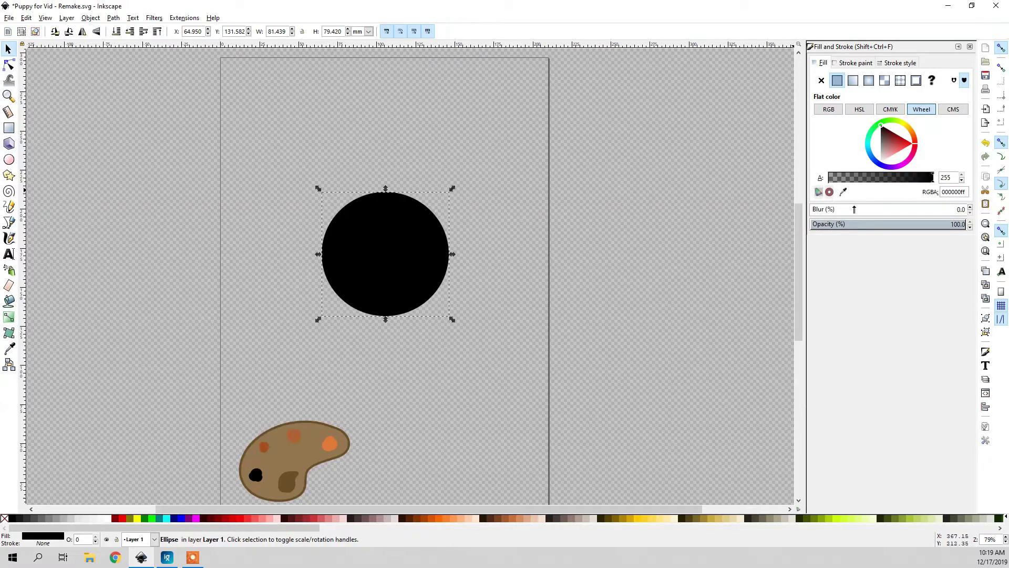
Fill the head circle with the medium brown sampled from the upper middle paint spot of the palette drawing
click(843, 193)
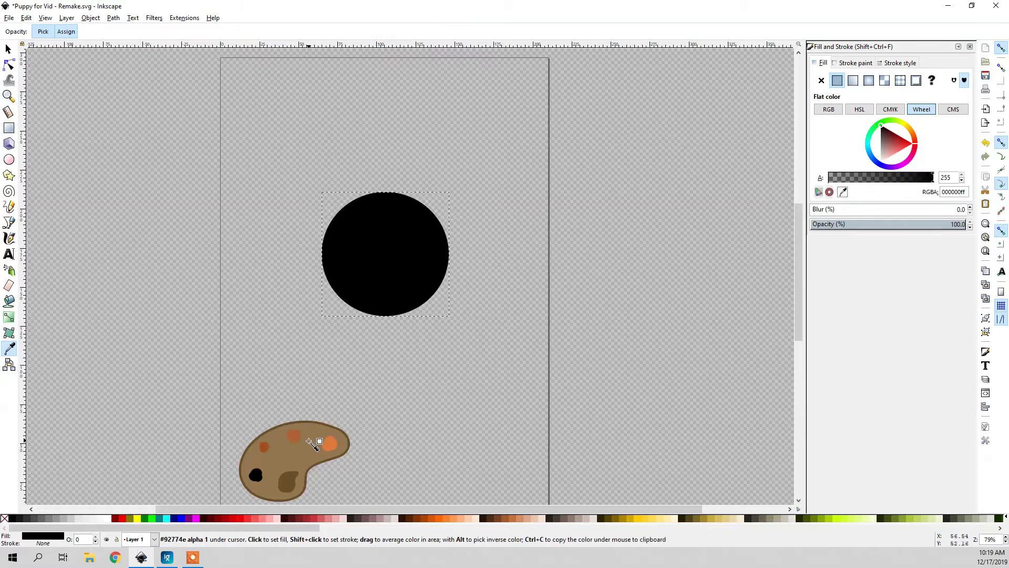
scroll(295, 451, up, 1)
scroll(305, 447, down, 1)
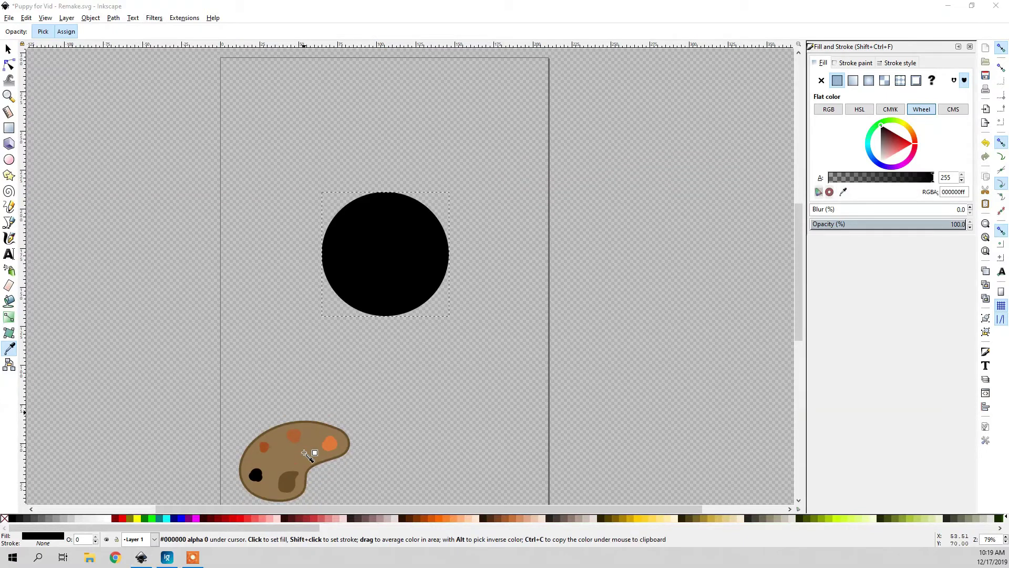
click(294, 437)
click(476, 353)
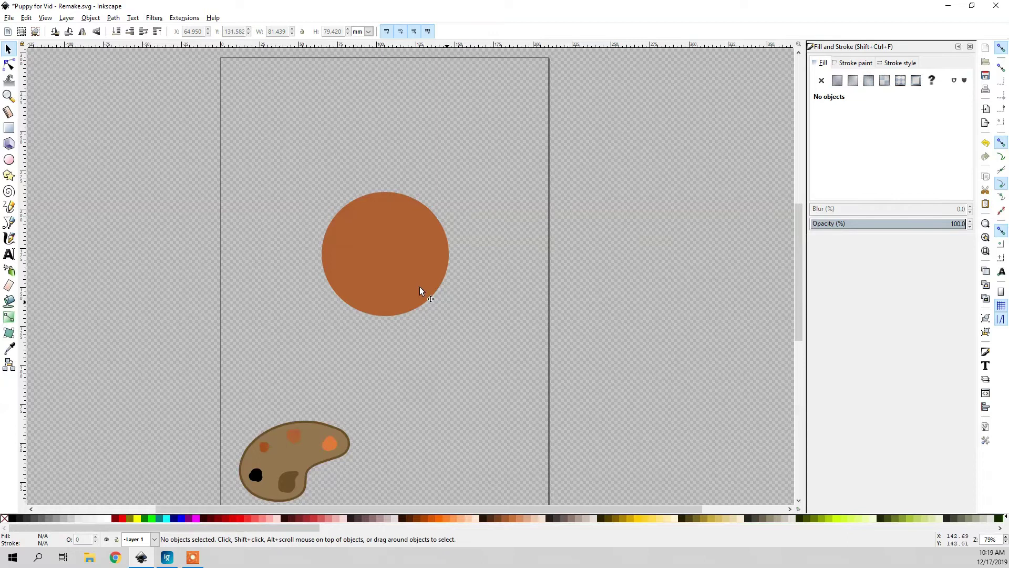
Convert the brown head circle from an object to a path
click(322, 239)
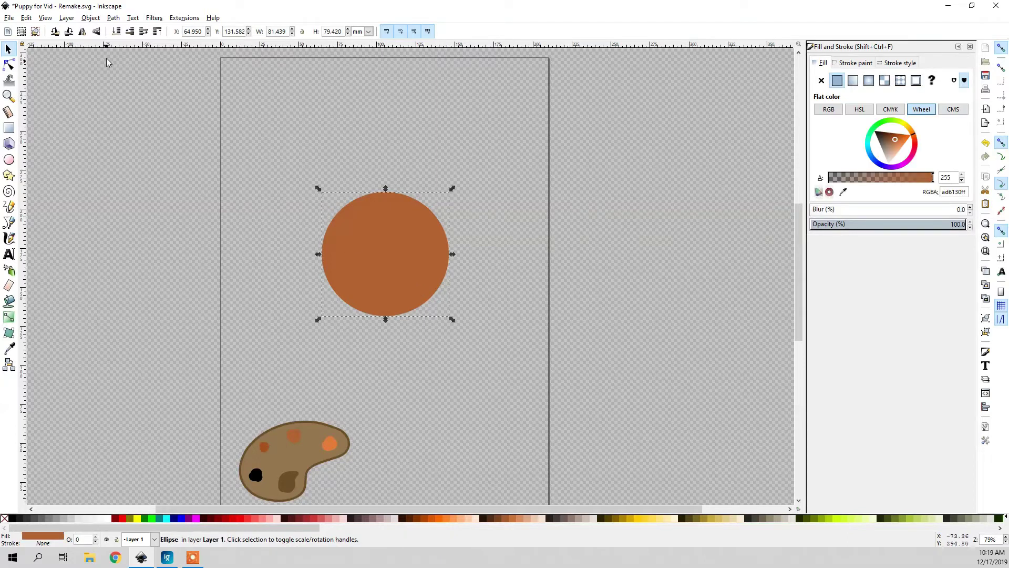
click(113, 18)
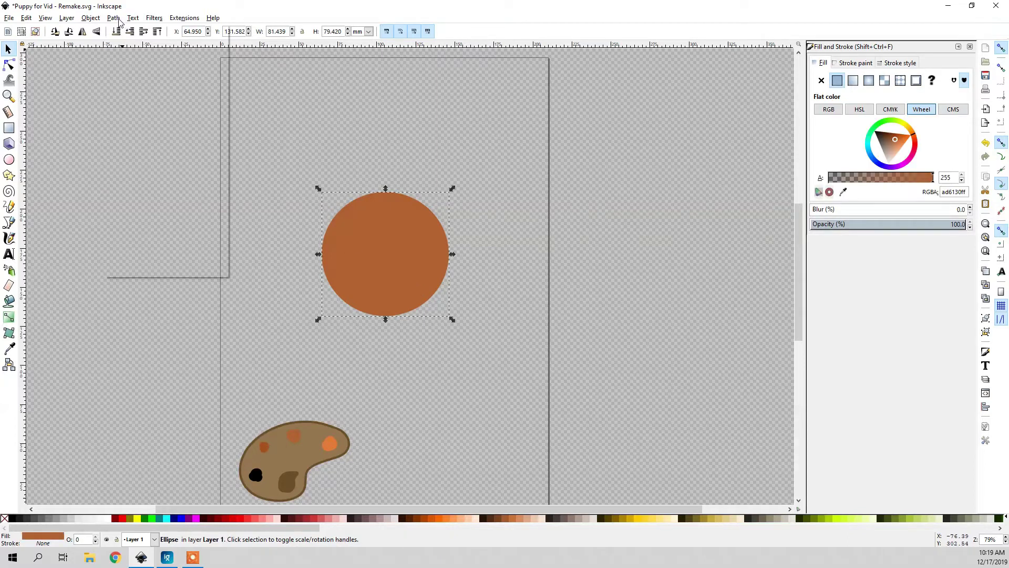
click(132, 27)
click(153, 159)
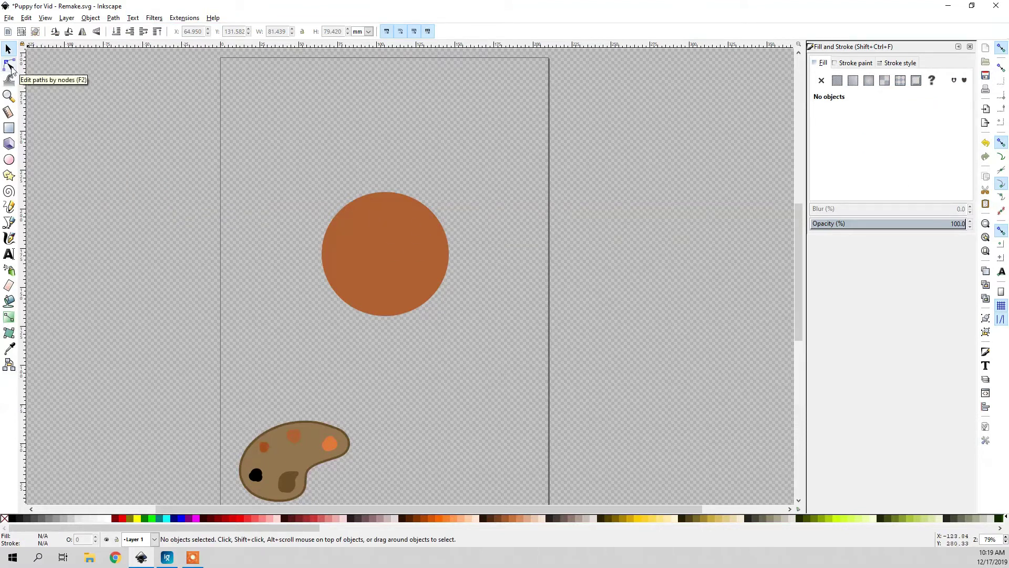
Reshape the head by lowering its top node, pulling the bottom node down slightly and moving the right node inward
click(10, 67)
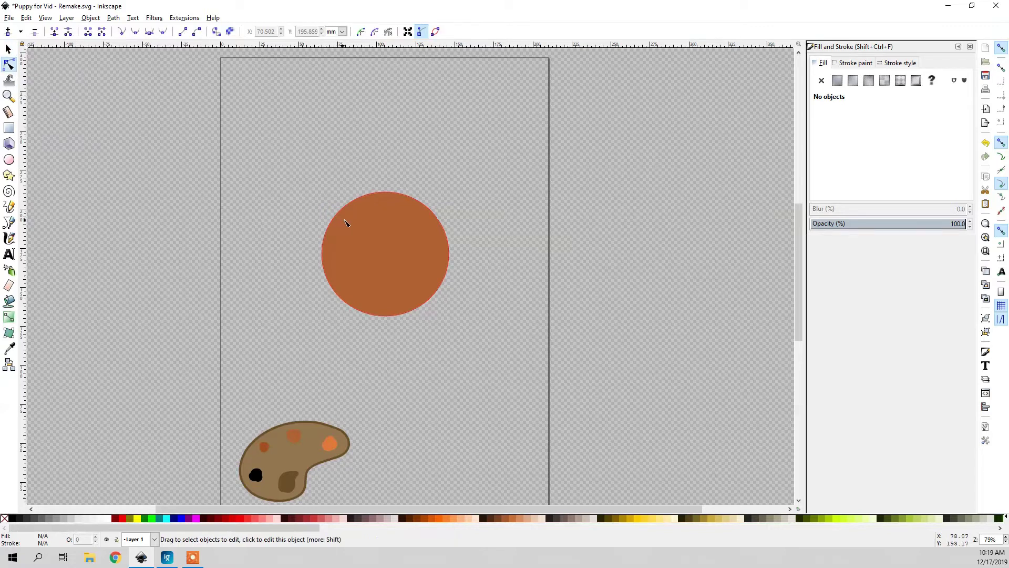
click(362, 224)
mouse_move(386, 195)
mouse_down()
mouse_move(387, 217)
mouse_move(386, 203)
mouse_up()
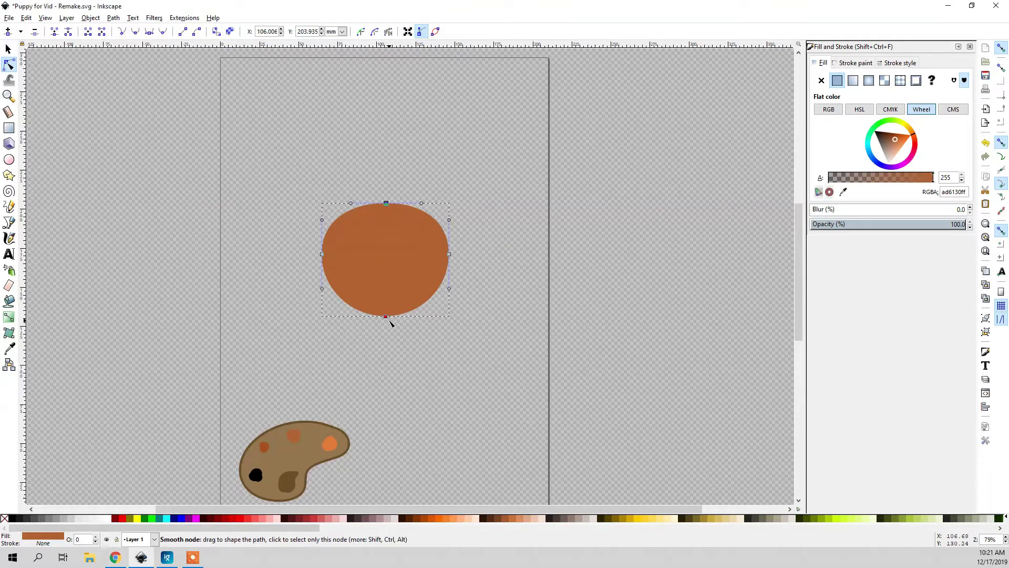
drag(389, 319, 387, 325)
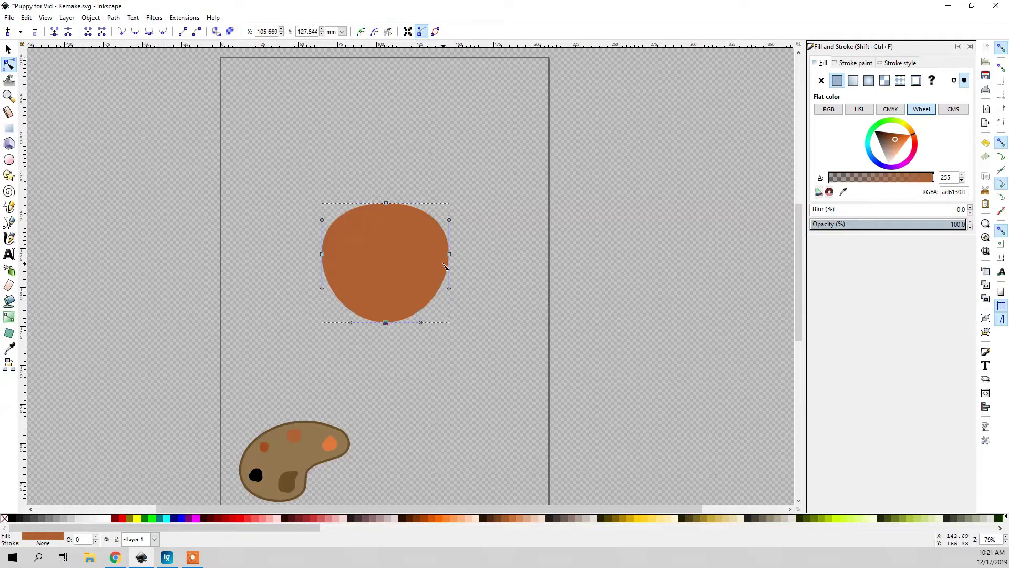
drag(447, 255, 444, 254)
drag(388, 208, 386, 207)
Draw a tall ellipse about 43 mm wide and 81 mm high just left of the head for the ear
click(9, 160)
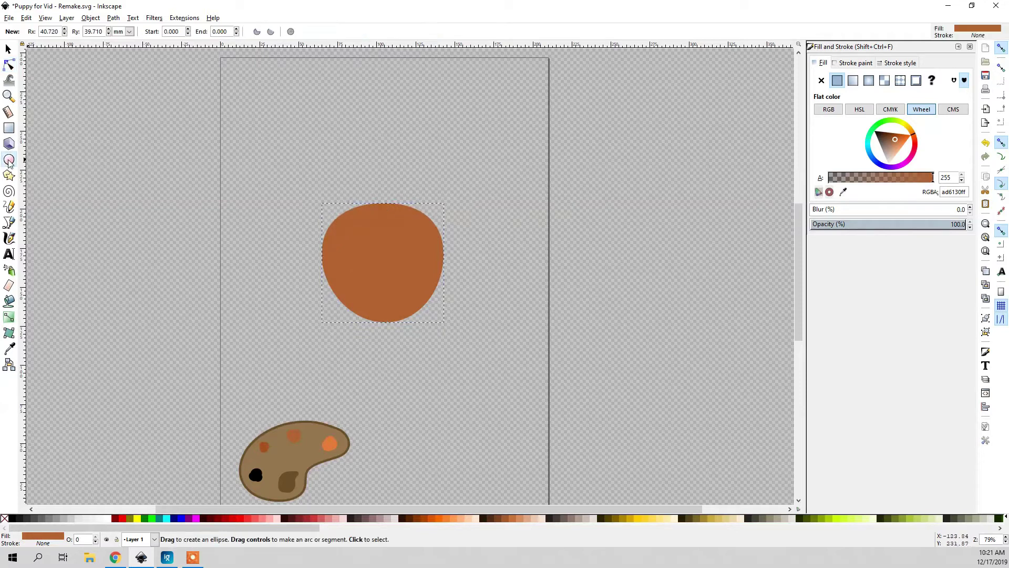
drag(250, 177, 317, 303)
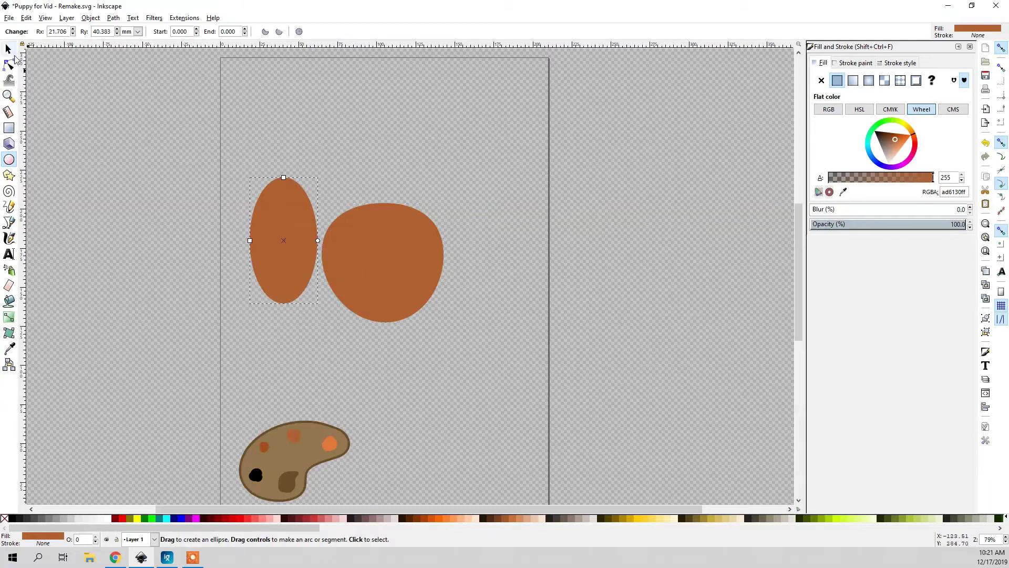
click(9, 50)
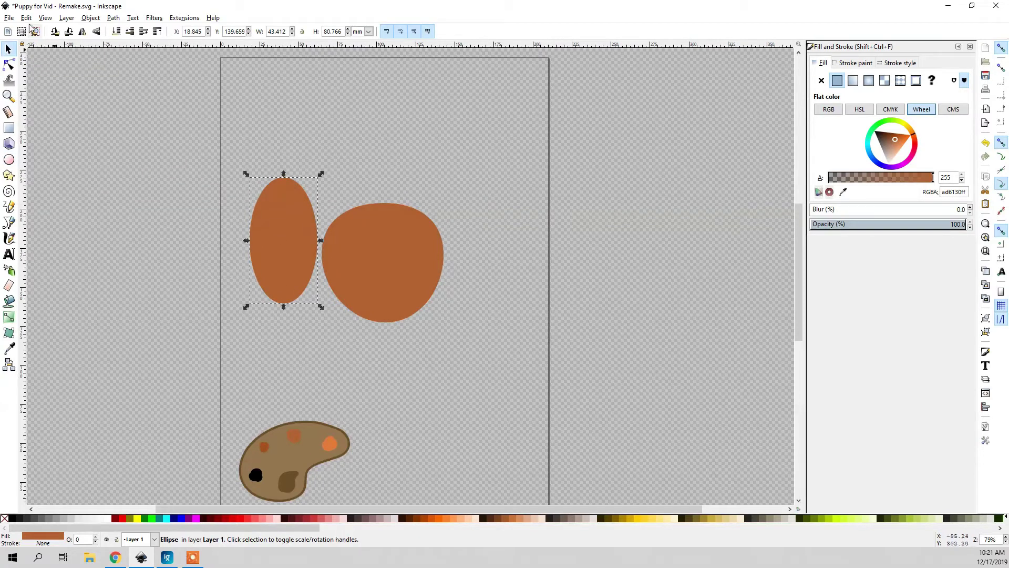
Convert the ear ellipse from an object to a path
click(90, 17)
mouse_move(113, 21)
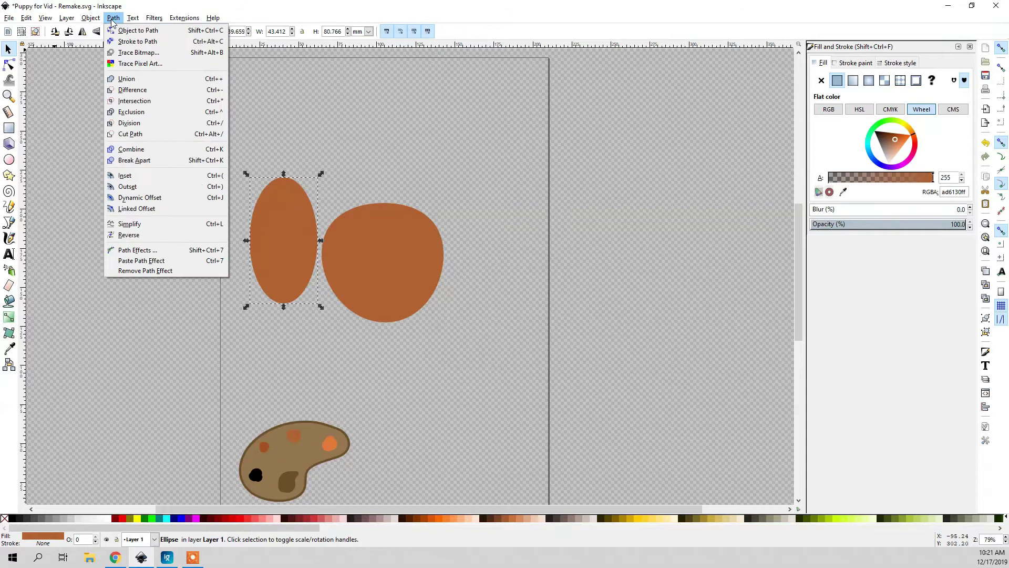
key(Escape)
click(197, 181)
click(289, 217)
Reshape the ear by moving its right node inward and shifting its top node toward the head
click(9, 65)
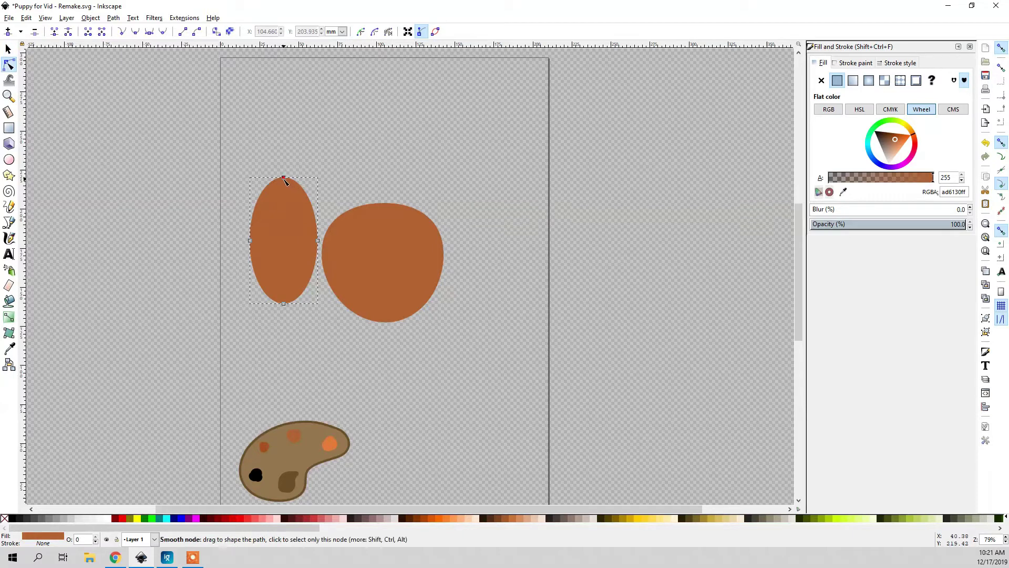
drag(318, 240, 308, 240)
drag(284, 179, 301, 180)
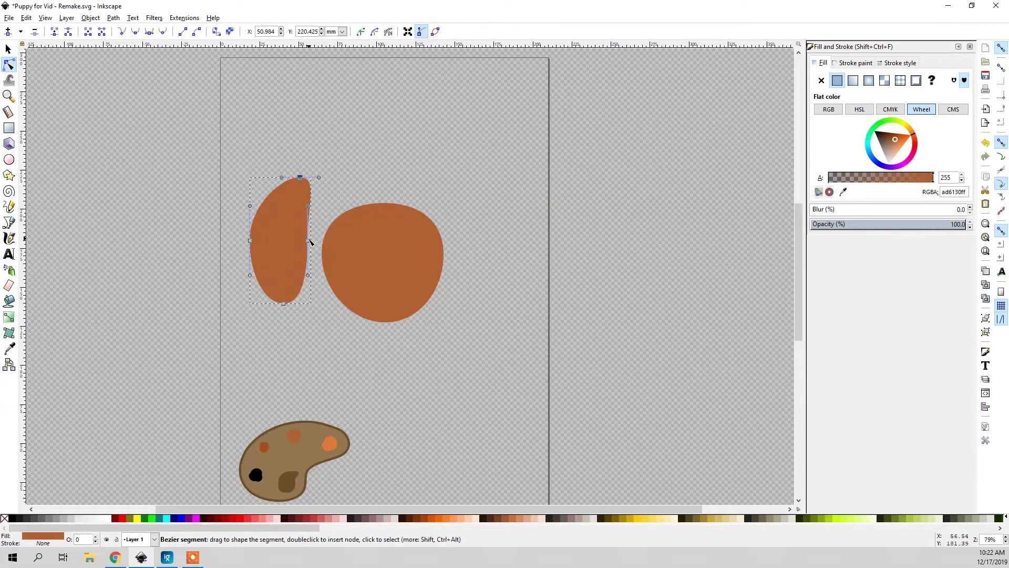
drag(309, 241, 312, 240)
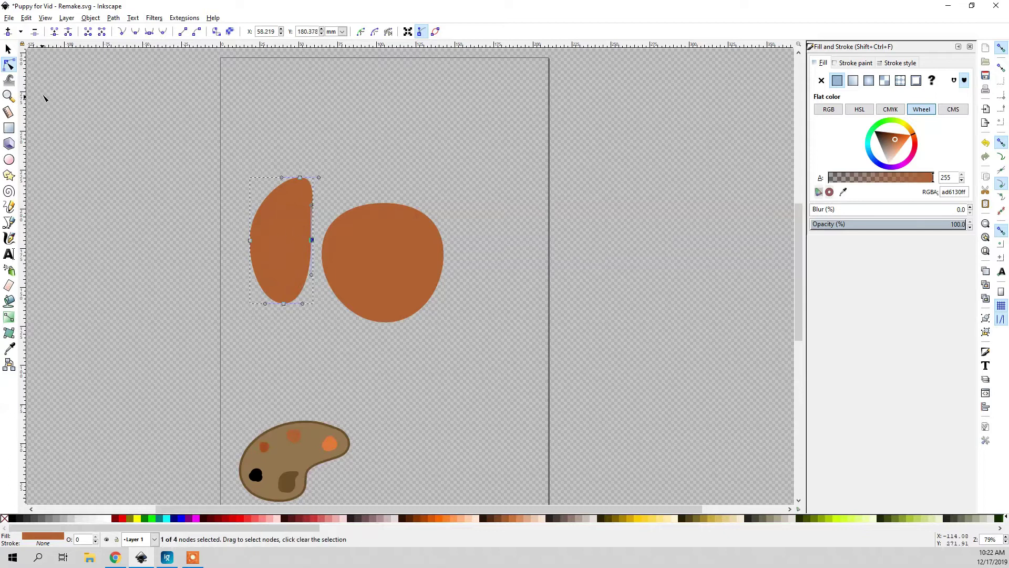
Fill the ear with the bright orange sampled from the rightmost paint spot of the palette drawing
click(8, 49)
click(843, 192)
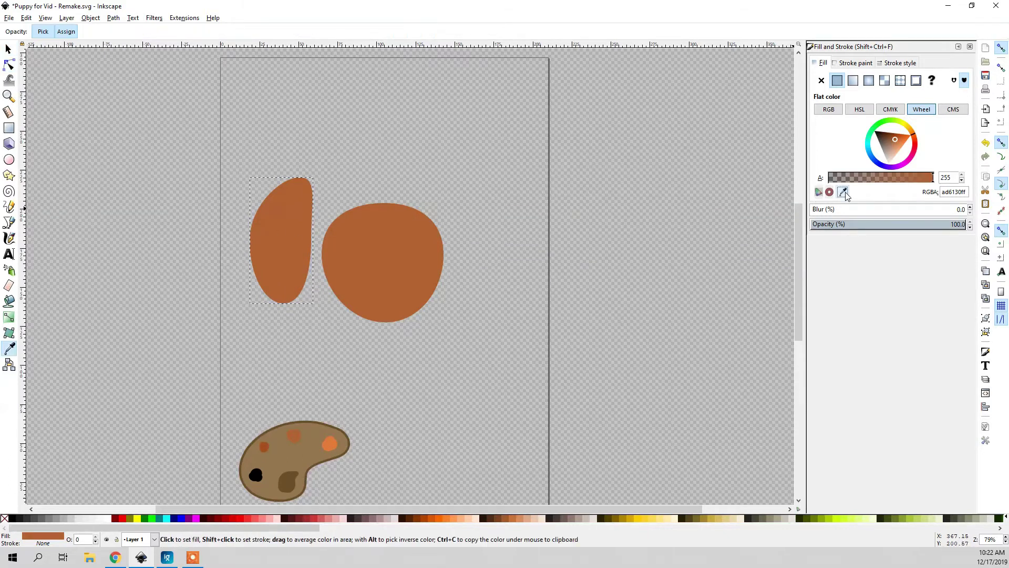
click(329, 444)
key(s)
click(368, 390)
Place the orange ear over the head's left edge and adjust its top, inner and bottom nodes to lean it toward the head
drag(286, 251, 325, 268)
drag(284, 191, 362, 194)
click(9, 65)
drag(350, 257, 357, 259)
drag(330, 320, 324, 318)
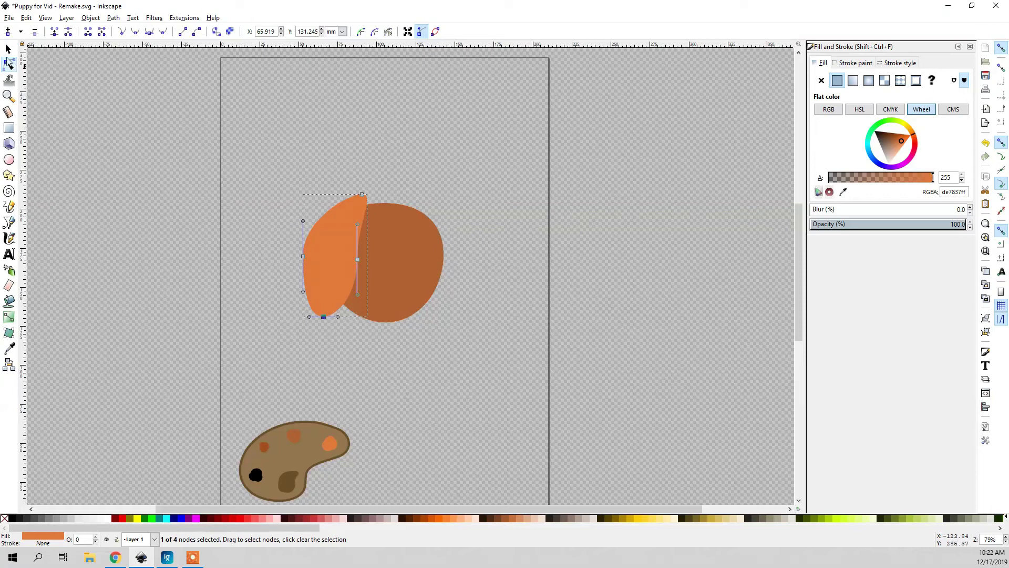
Cycle the node on the ear's inner edge through the different node types
click(8, 48)
scroll(414, 280, right, 5)
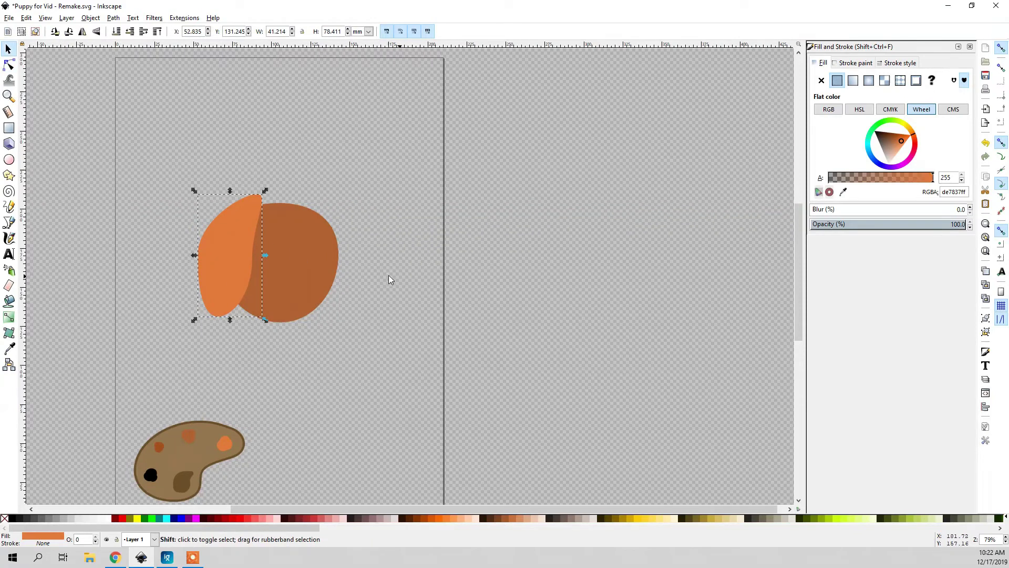
scroll(389, 279, left, 1)
click(266, 259)
double_click(234, 254)
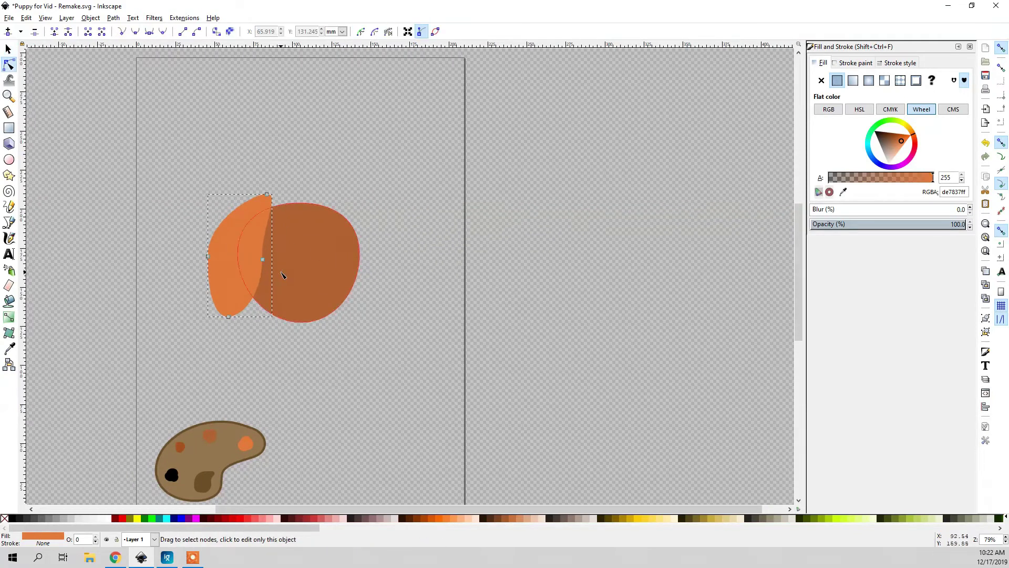
scroll(282, 275, up, 3)
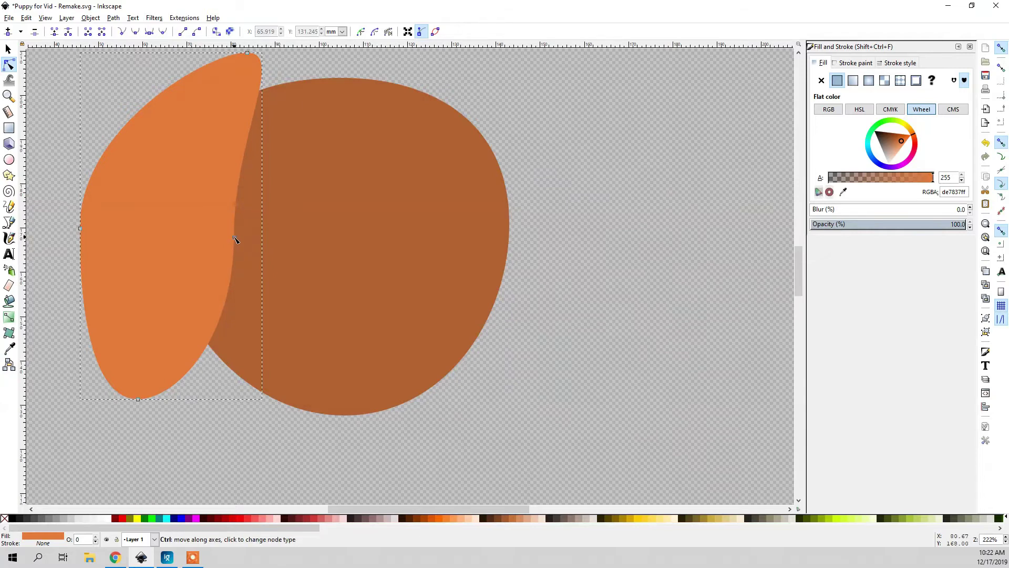
ctrl+click(235, 239)
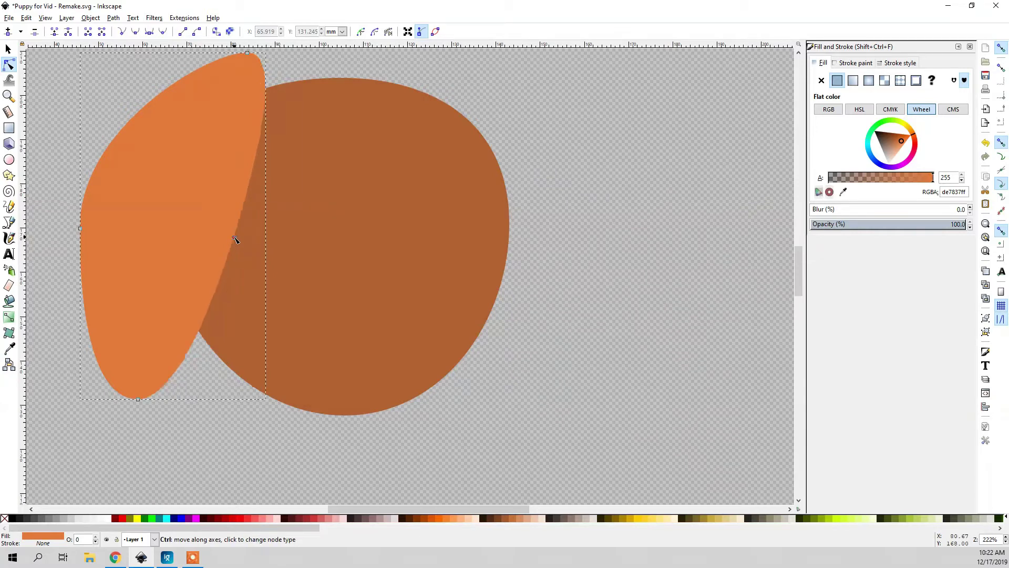
ctrl+click(234, 238)
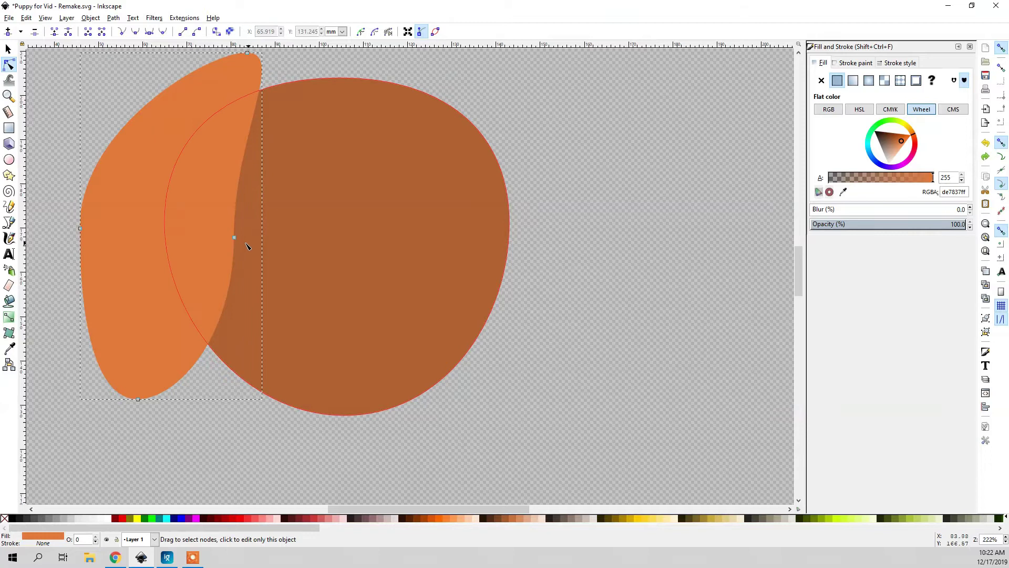
Make the ear's inner-edge node auto-smooth and adjust its position and handle to narrow the ear
drag(236, 239, 231, 242)
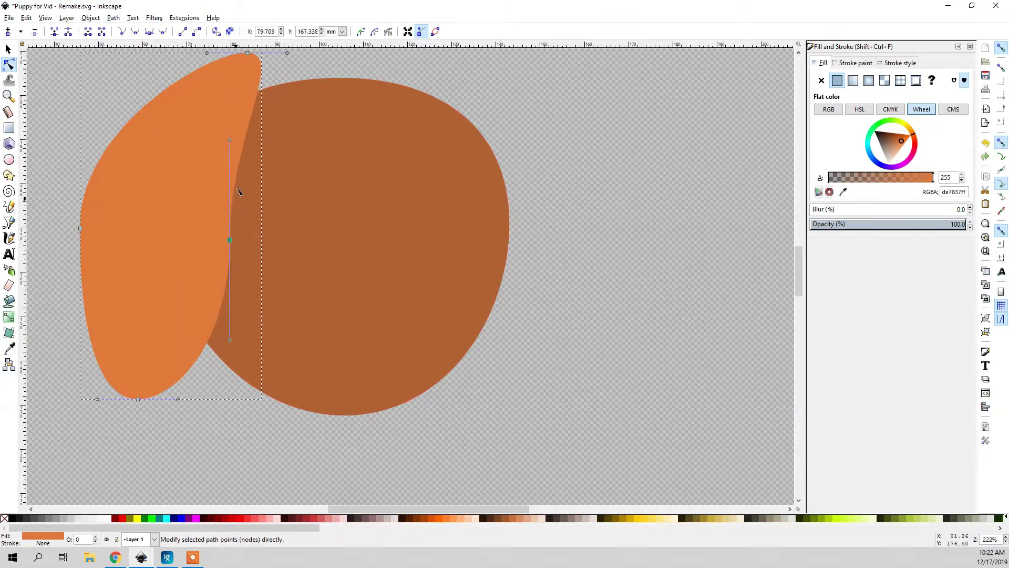
ctrl+click(233, 241)
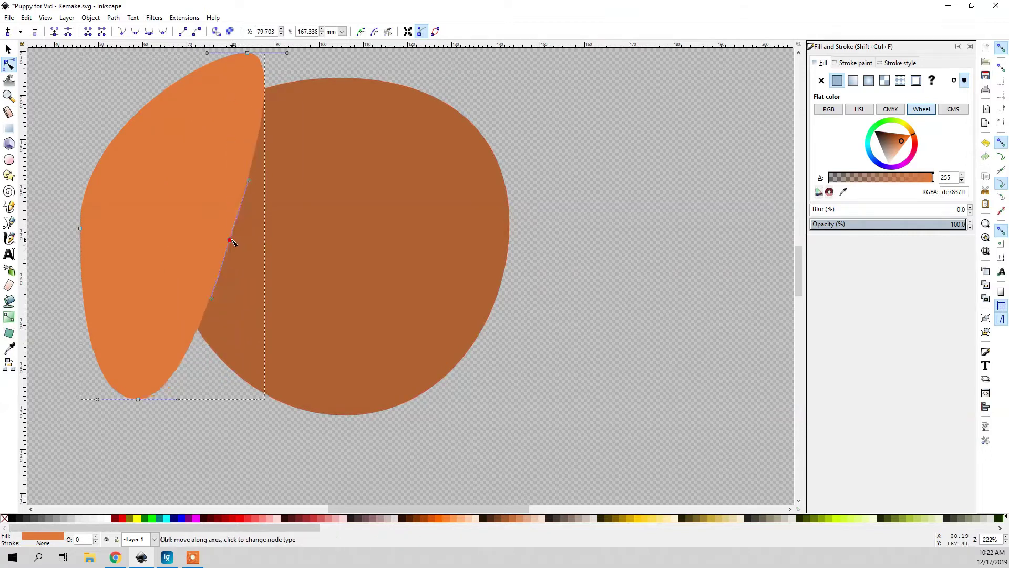
drag(233, 245, 219, 235)
drag(198, 292, 209, 292)
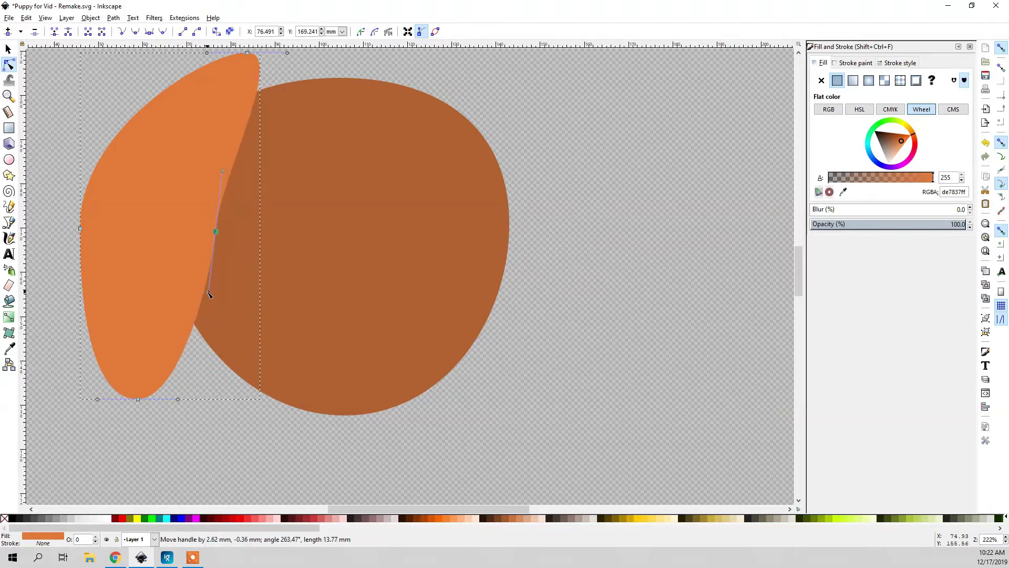
drag(217, 232, 221, 239)
Move the ear's top node down toward the head and delete the node on its inner edge
scroll(246, 146, up, 2)
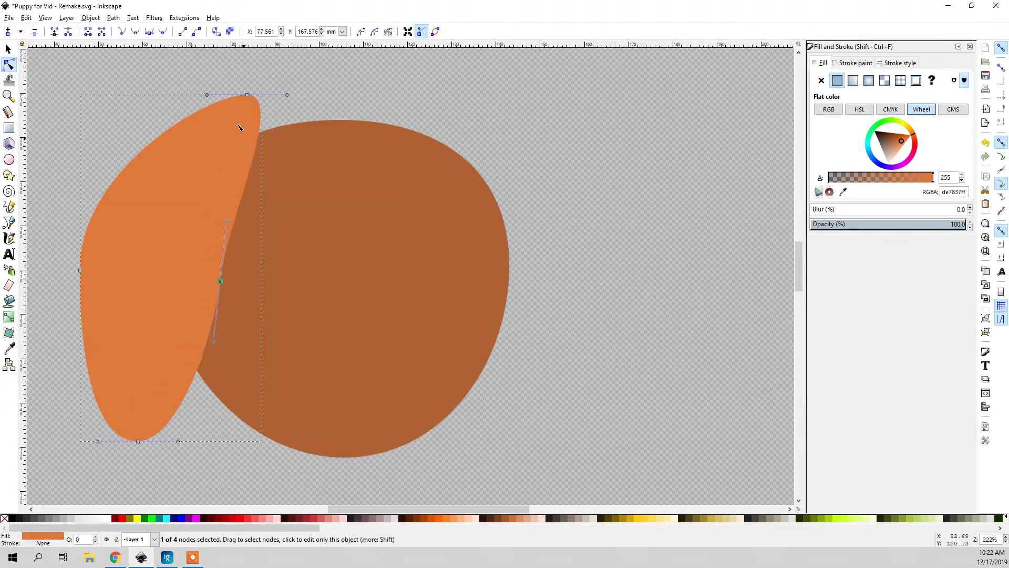
drag(247, 95, 287, 116)
drag(220, 278, 251, 298)
key(Delete)
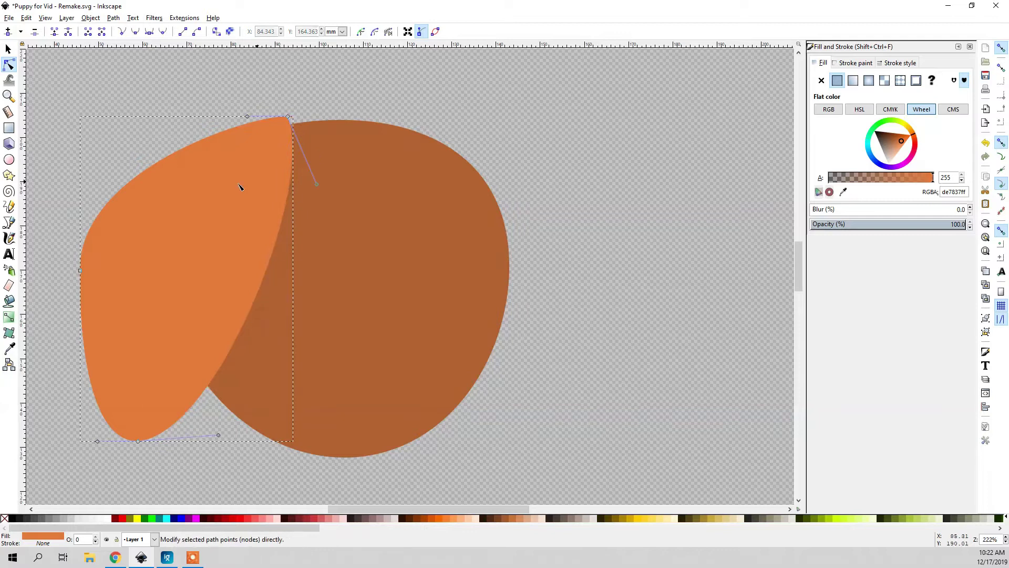
Move the ear's outer node inward and convert the top and outer nodes to auto-smooth
drag(80, 270, 115, 269)
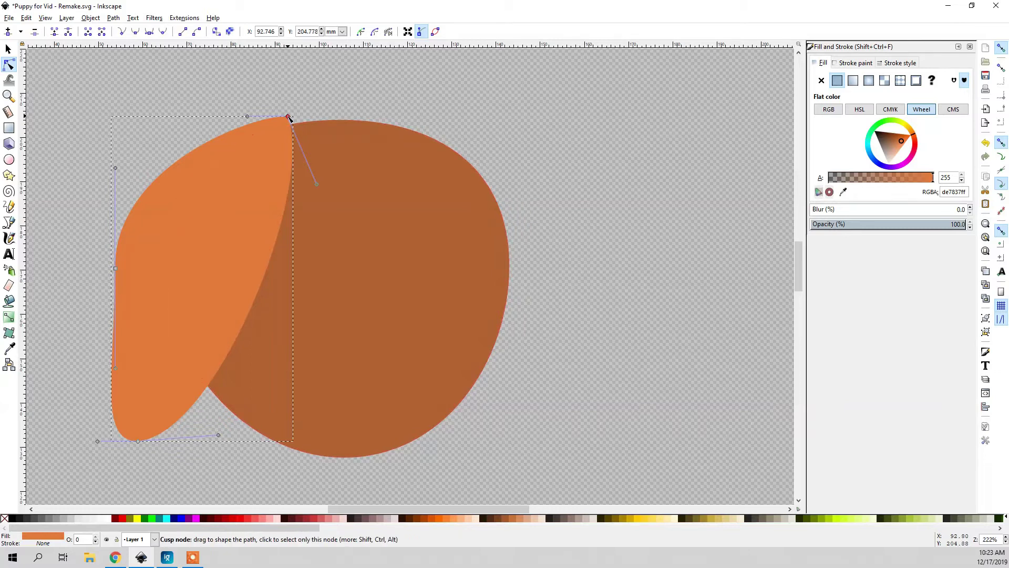
ctrl+click(288, 116)
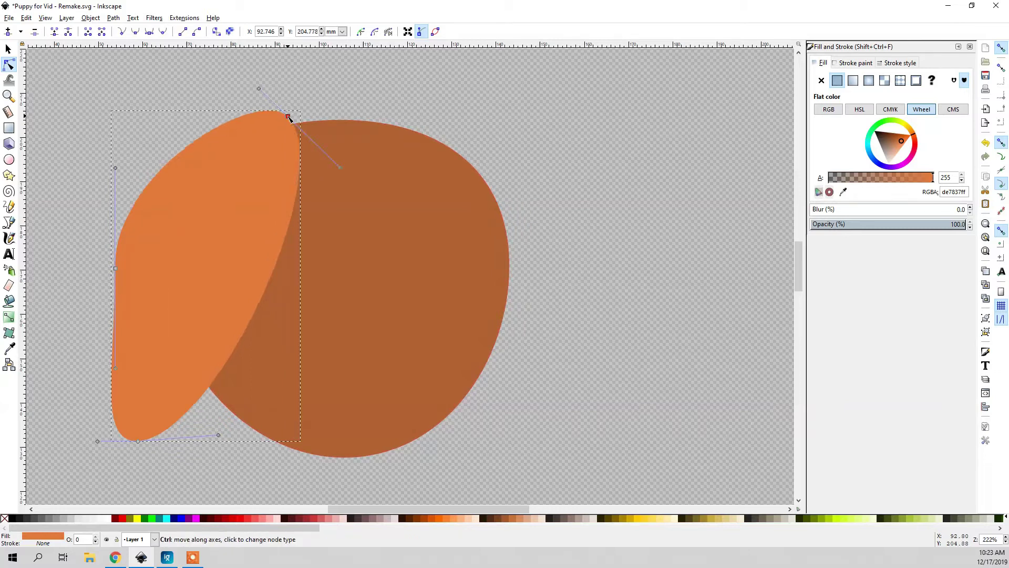
ctrl+click(113, 269)
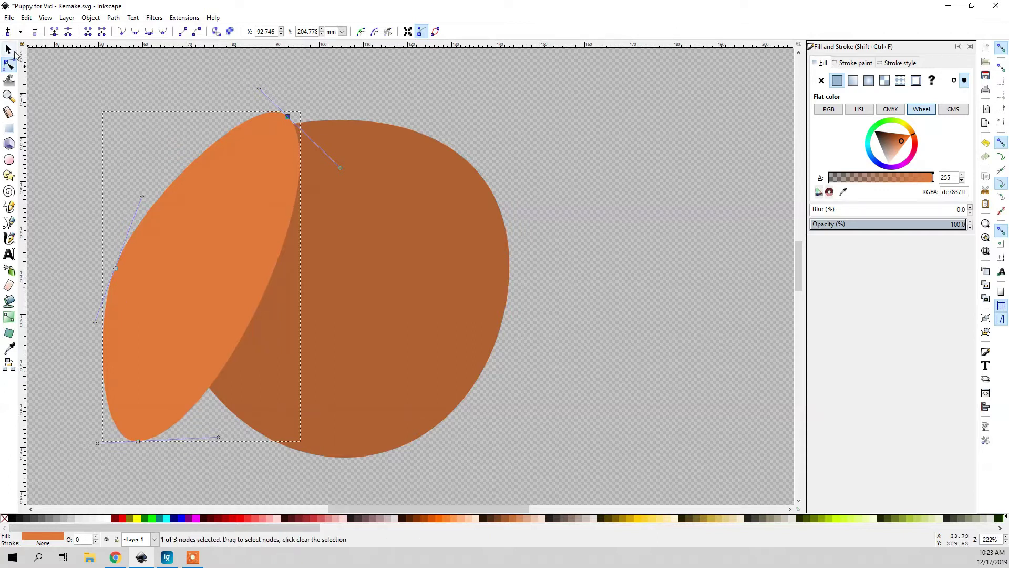
Adjust the handles of the ear's top node to make its curve steeper against the head
key(s)
click(106, 94)
click(187, 198)
key(n)
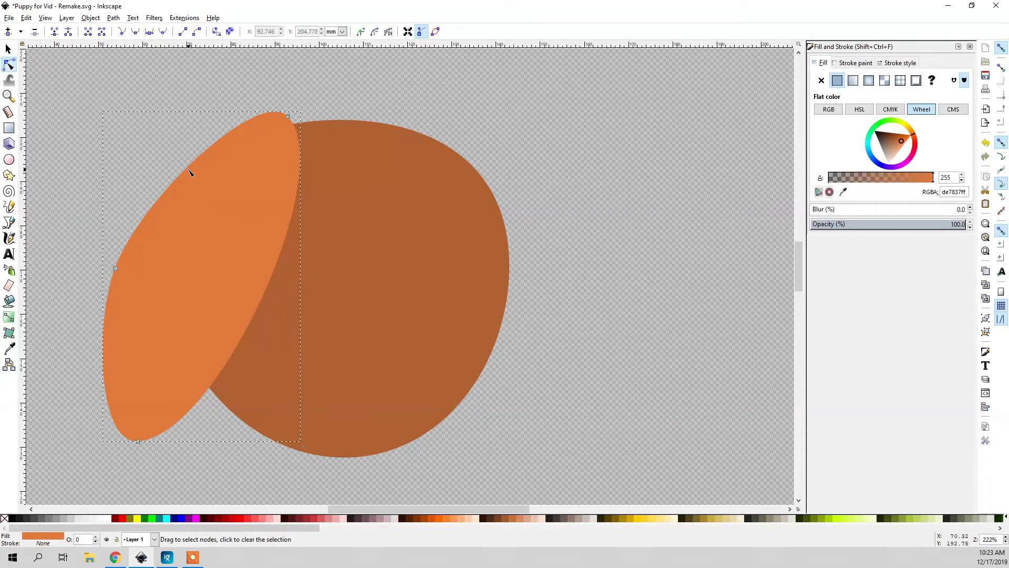
click(287, 116)
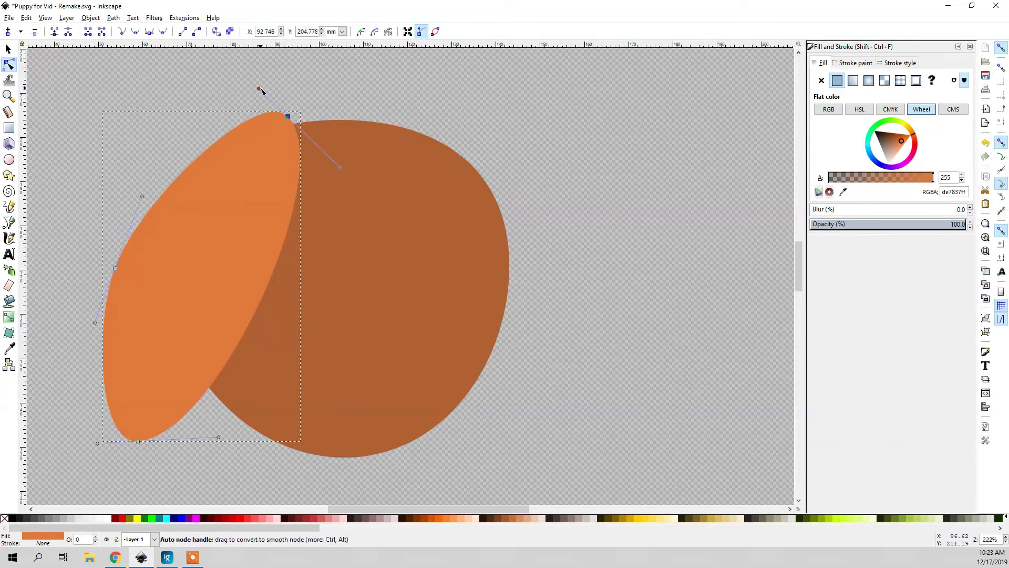
mouse_move(259, 90)
mouse_down()
mouse_move(232, 84)
mouse_move(231, 93)
mouse_move(247, 87)
mouse_up()
drag(346, 160, 304, 180)
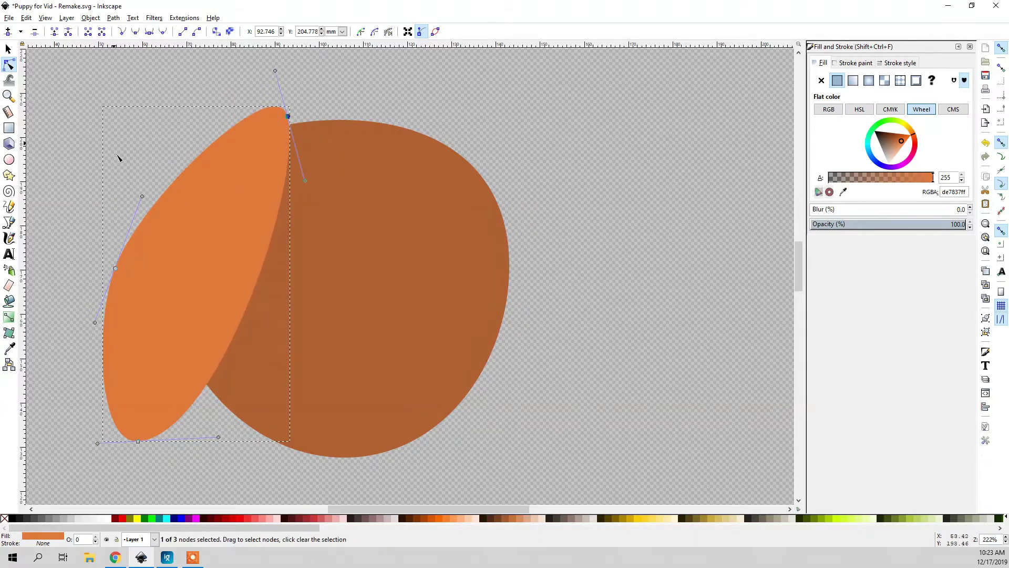
Reposition the ear's outer node while comparing with the reference puppy image, and delete that node
click(8, 48)
scroll(147, 128, down, 1)
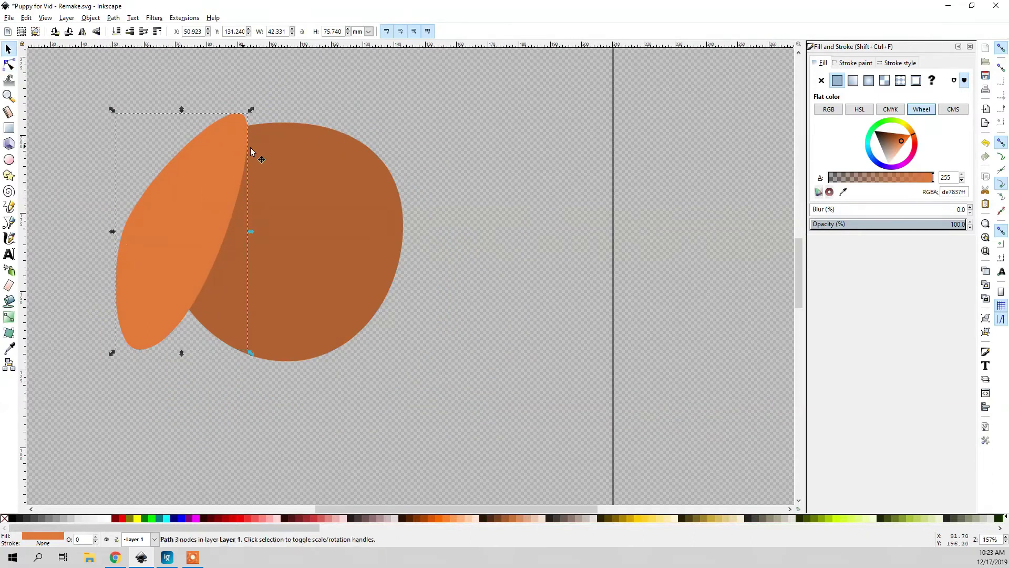
click(9, 64)
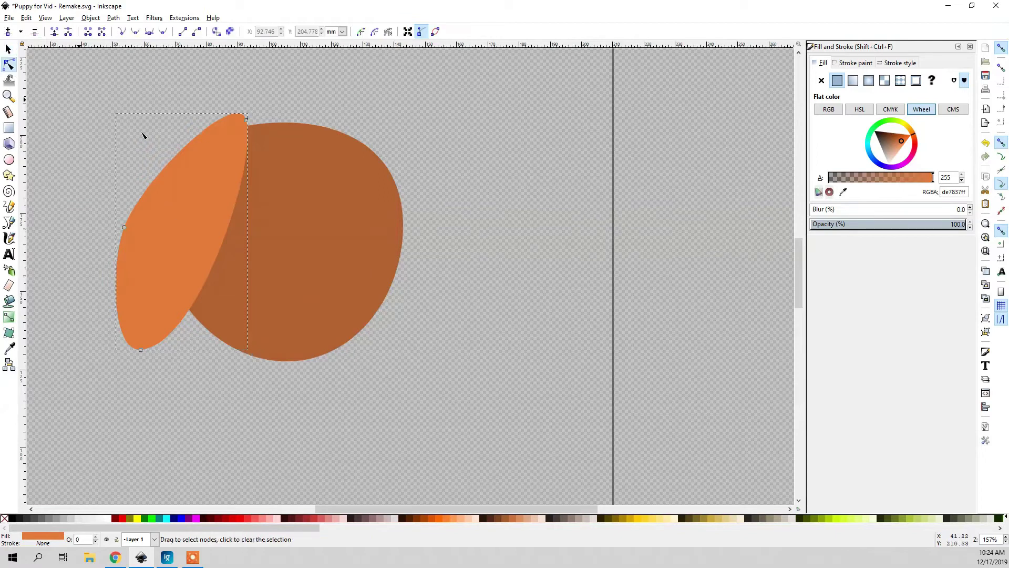
drag(125, 228, 111, 216)
key(alt+Tab)
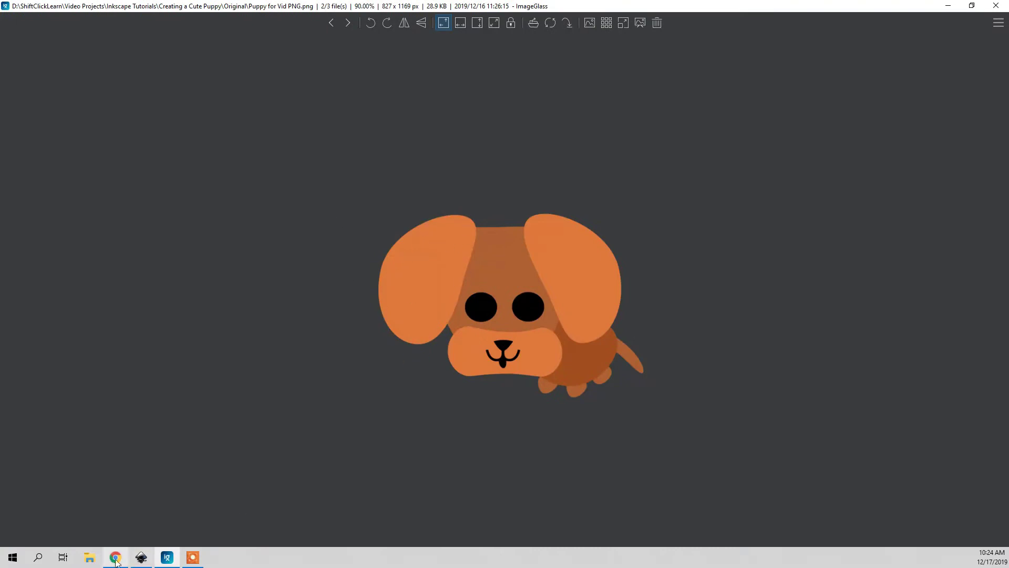
click(141, 557)
drag(111, 217, 110, 196)
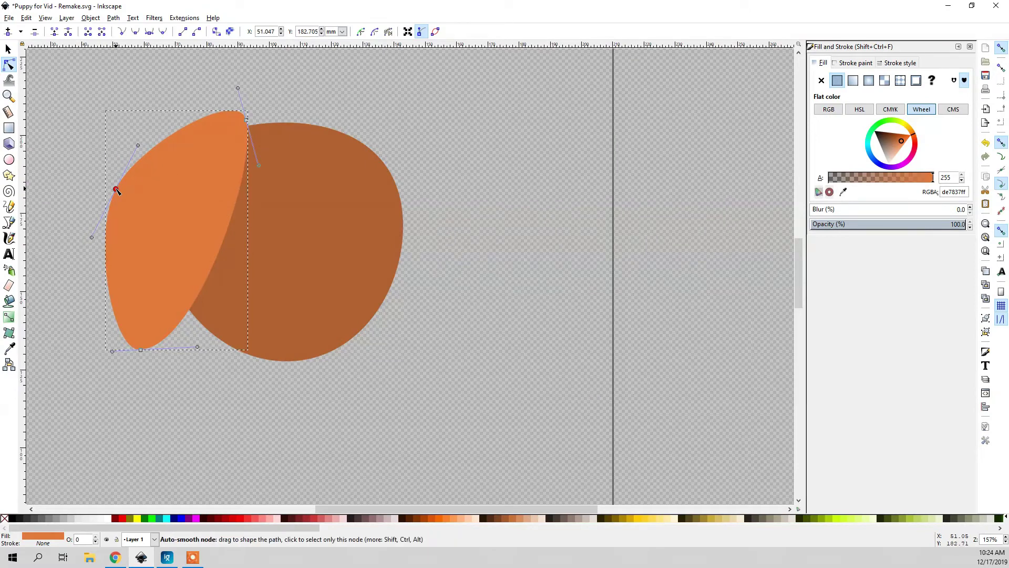
key(Delete)
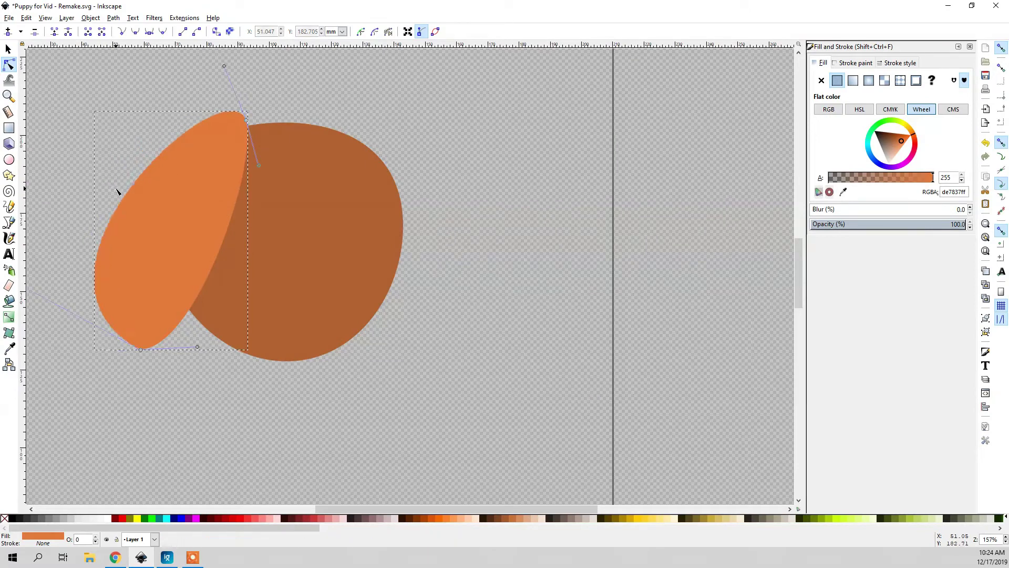
Add nodes on the ear's inner and outer edges and move its top and bottom nodes toward the head
ctrl+click(141, 350)
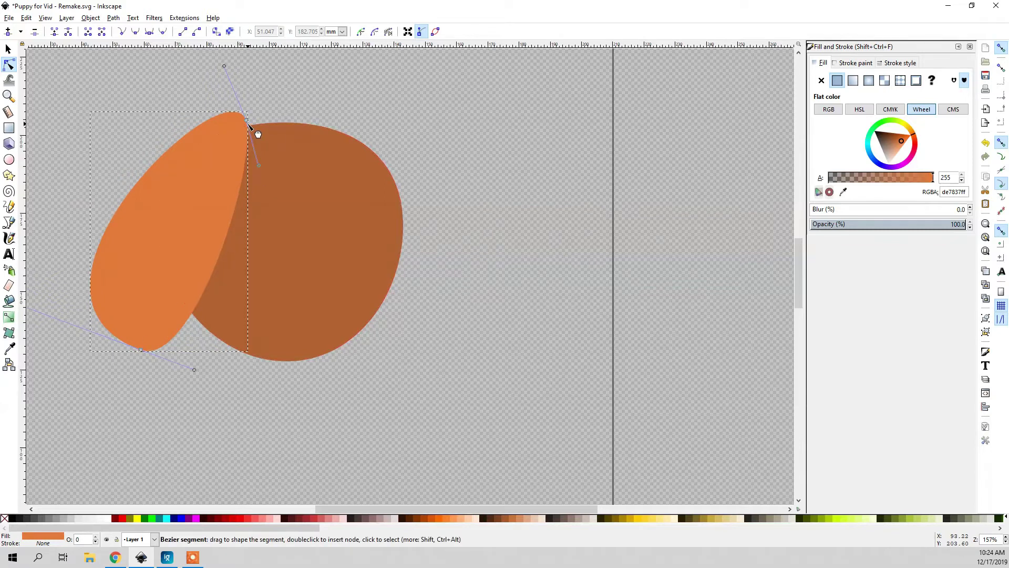
drag(246, 125, 256, 156)
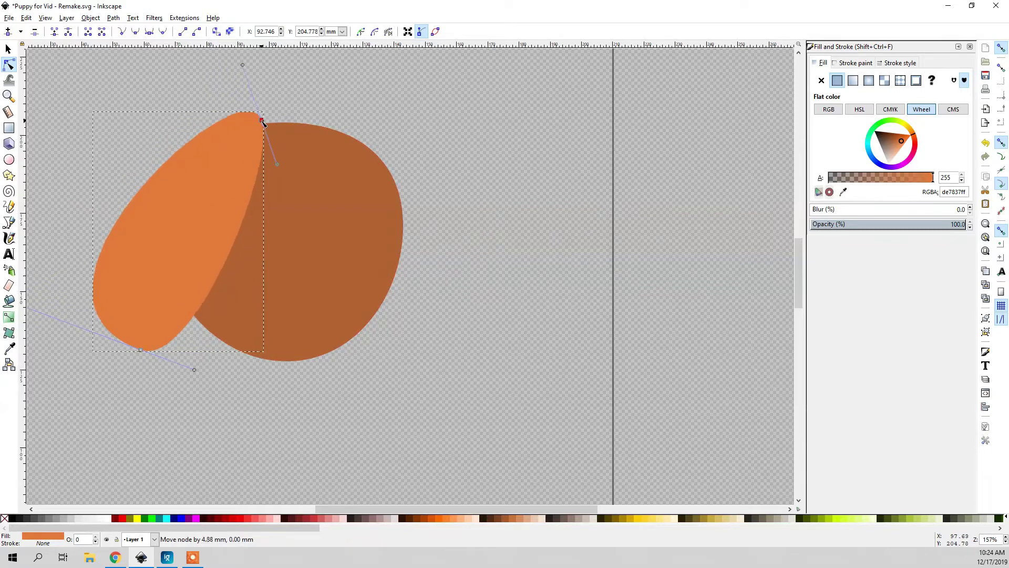
double_click(223, 263)
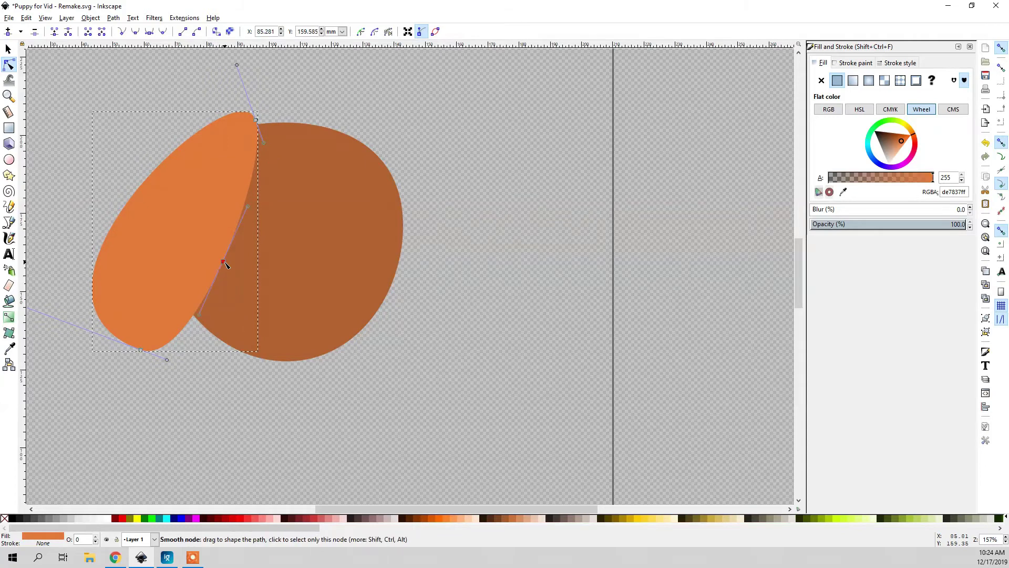
double_click(141, 184)
drag(255, 120, 274, 141)
drag(140, 351, 158, 356)
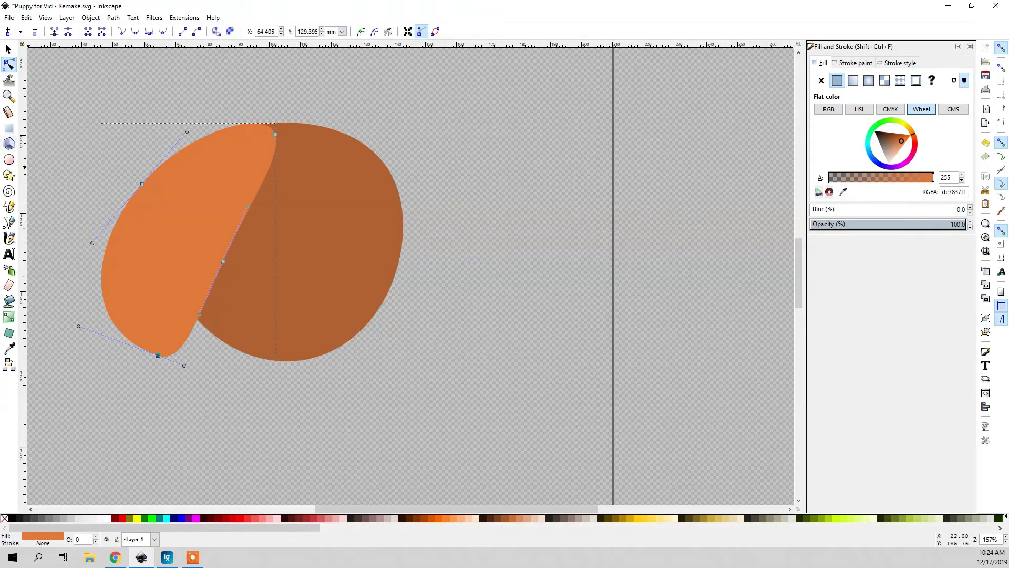
Move the ear slightly up and outward and enlarge it to about 65 × 84 mm, comparing with the reference puppy image
click(8, 48)
drag(222, 169, 229, 160)
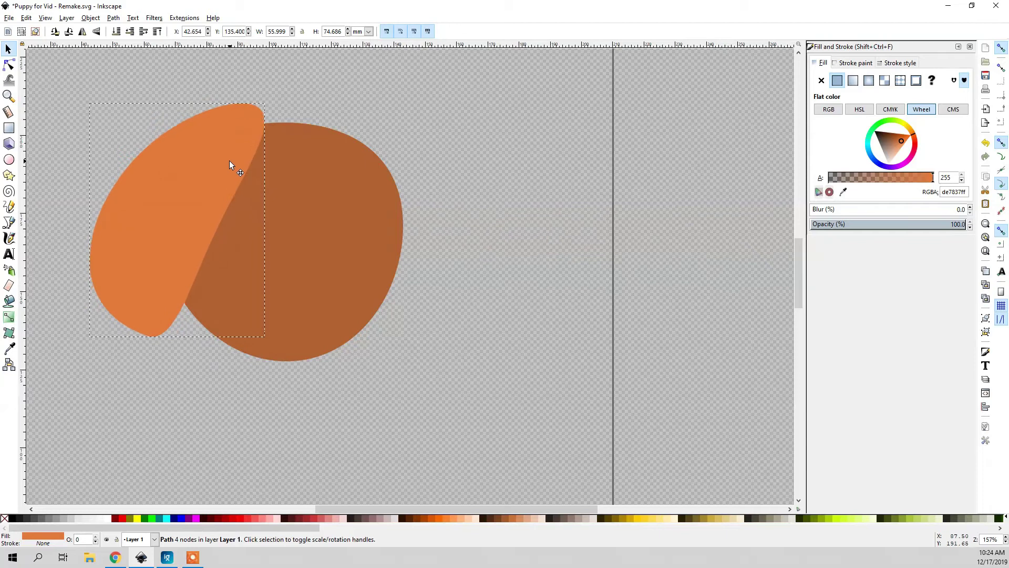
click(168, 557)
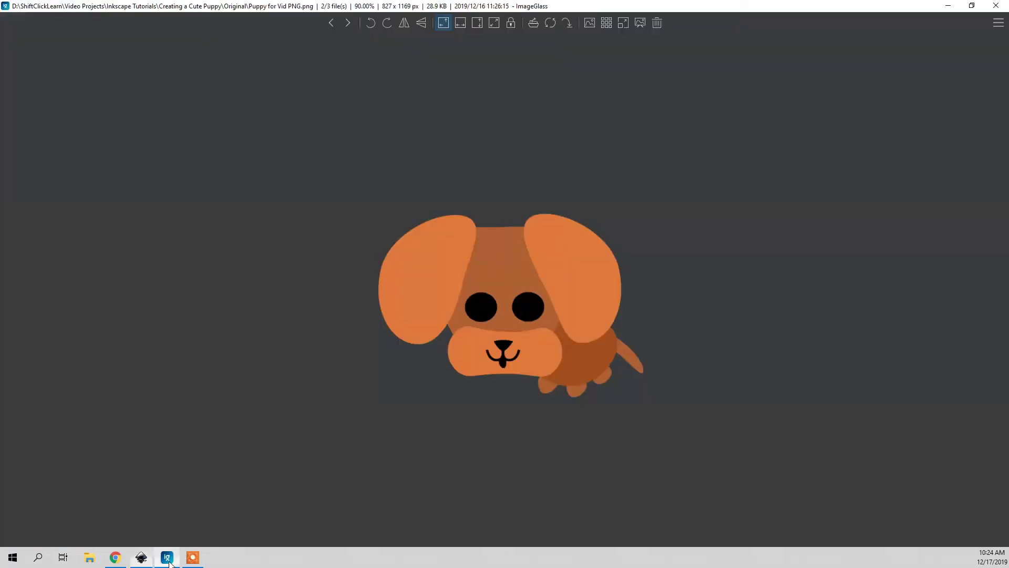
click(140, 562)
click(281, 420)
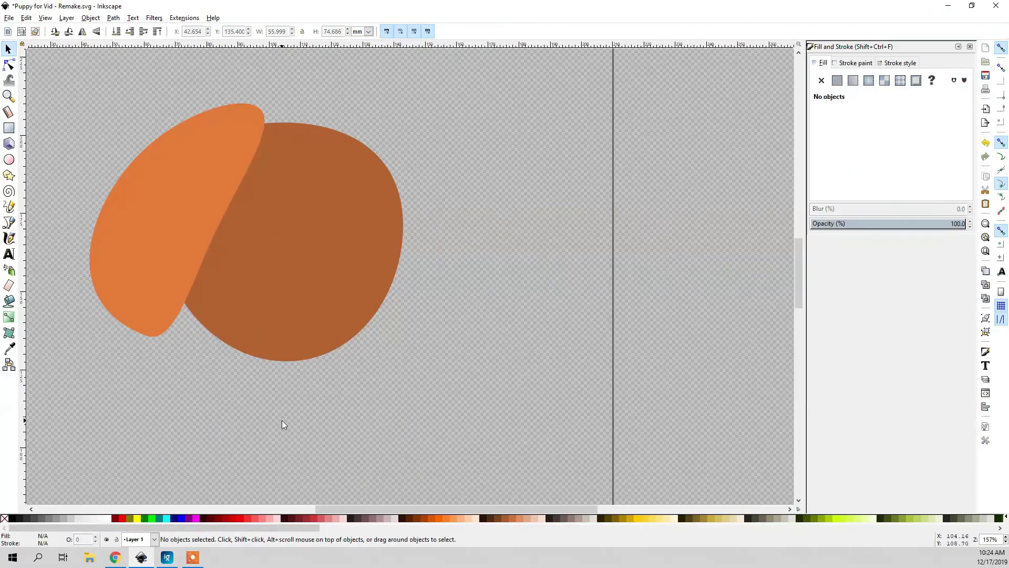
click(156, 264)
drag(89, 343, 54, 374)
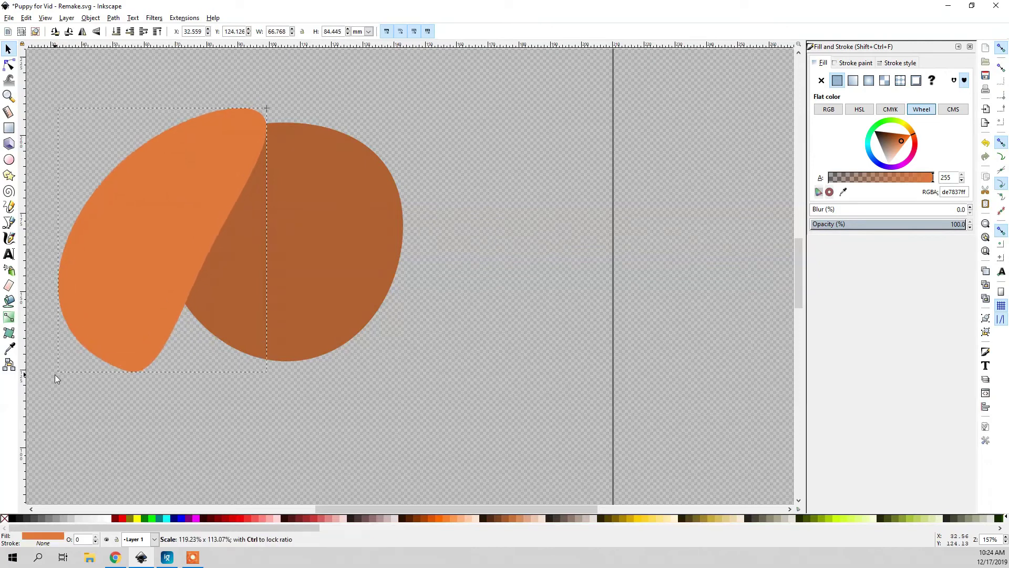
Shrink the head to about 73 × 67 mm, and resize the ear to about 65 × 75 mm in place against it
click(336, 315)
drag(407, 365, 391, 335)
click(145, 210)
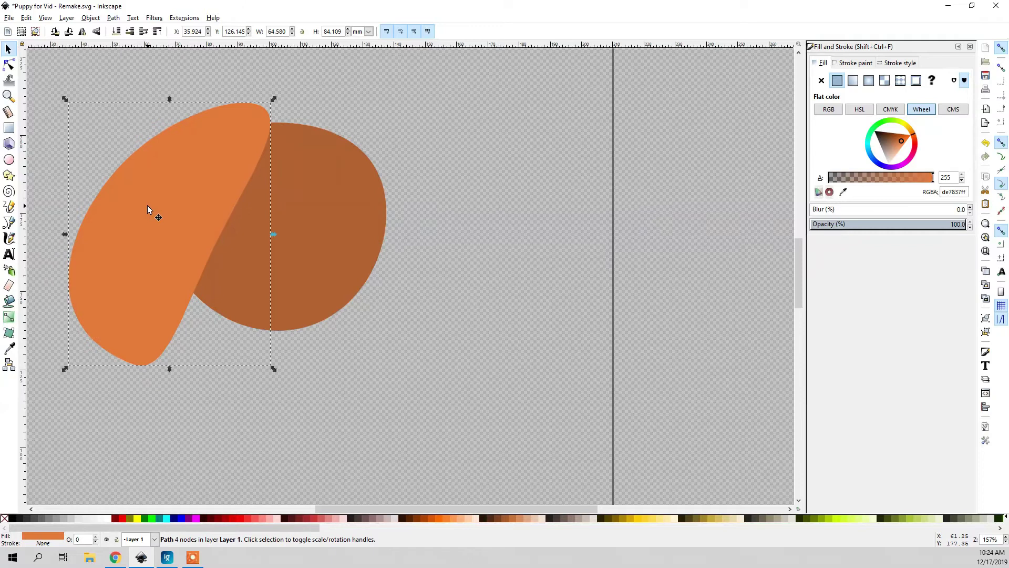
drag(141, 191, 154, 177)
drag(73, 359, 70, 330)
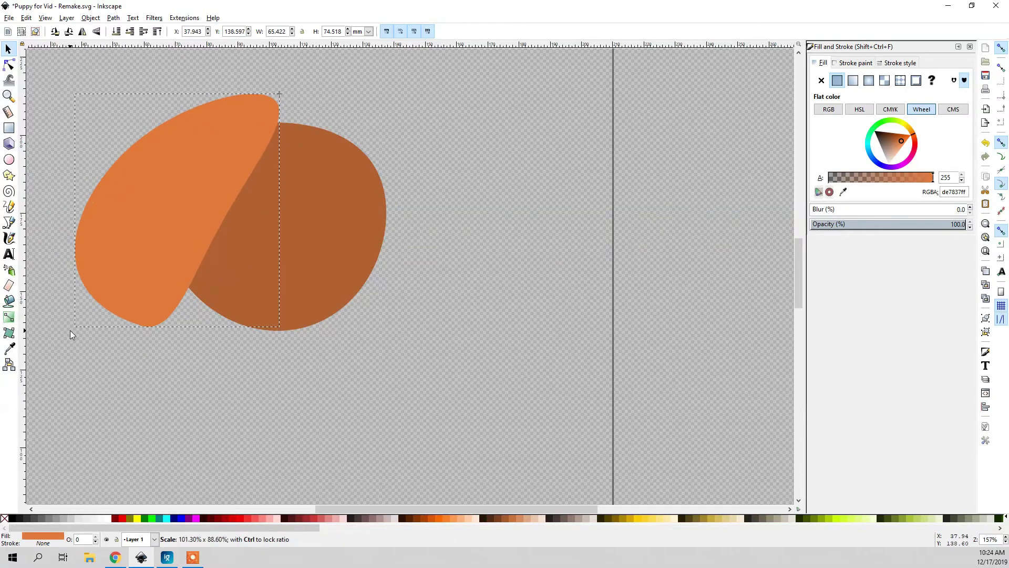
drag(175, 195, 162, 214)
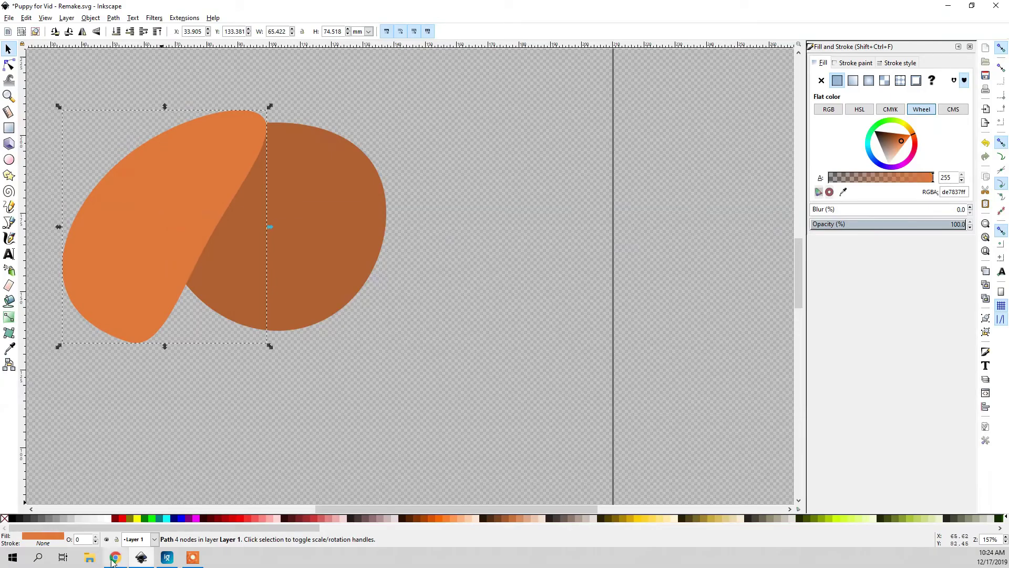
Compare the ear with the reference puppy image and move its bottom node slightly toward the head
click(167, 557)
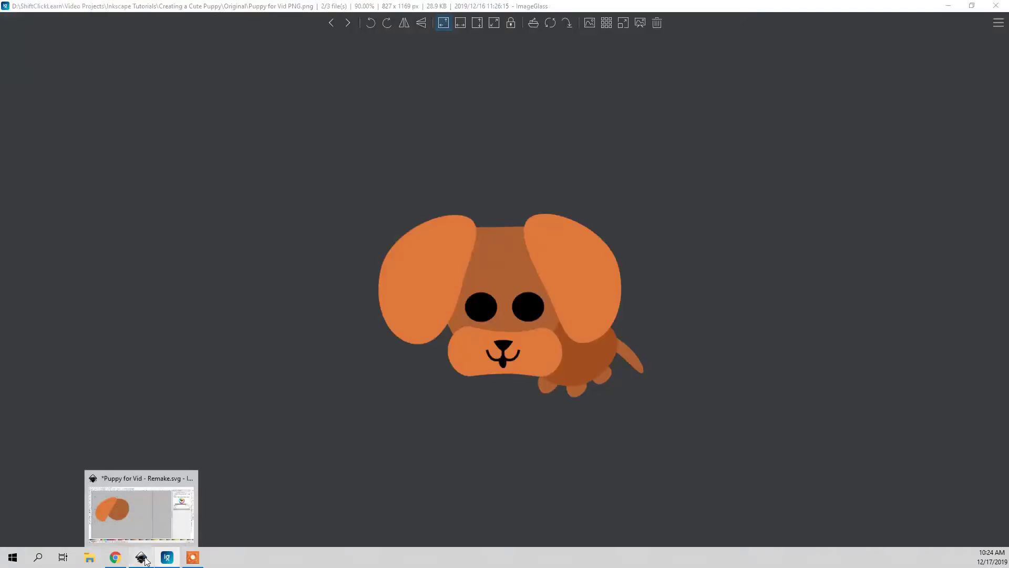
click(143, 558)
click(299, 339)
click(180, 247)
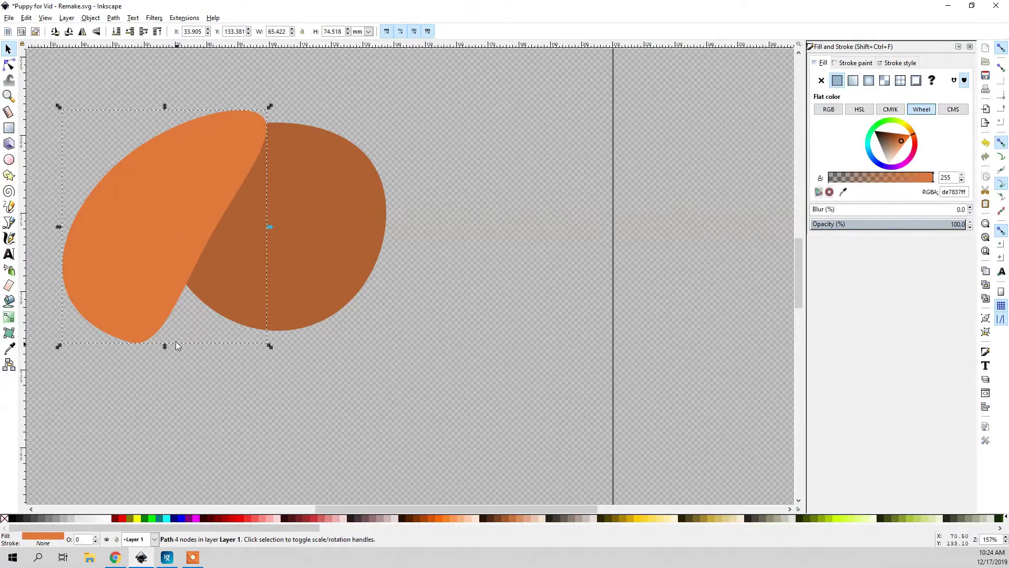
key(n)
drag(130, 344, 141, 344)
key(s)
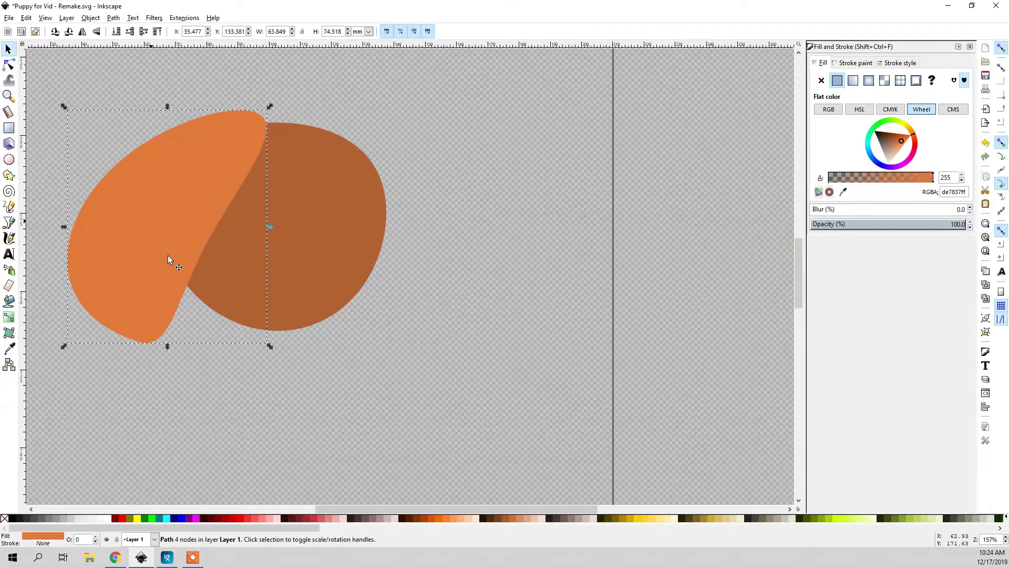
Rotate the ear slightly so that it hangs more upright beside the head
drag(278, 339, 278, 338)
click(317, 330)
click(135, 211)
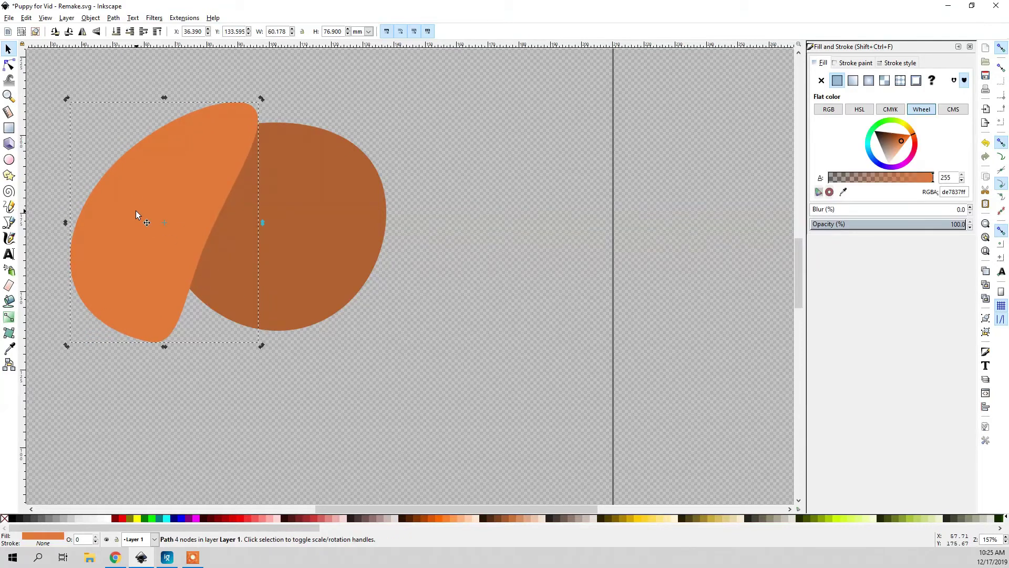
Duplicate the ear, flip the copy horizontally and place it on the opposite side of the head
key(ctrl)
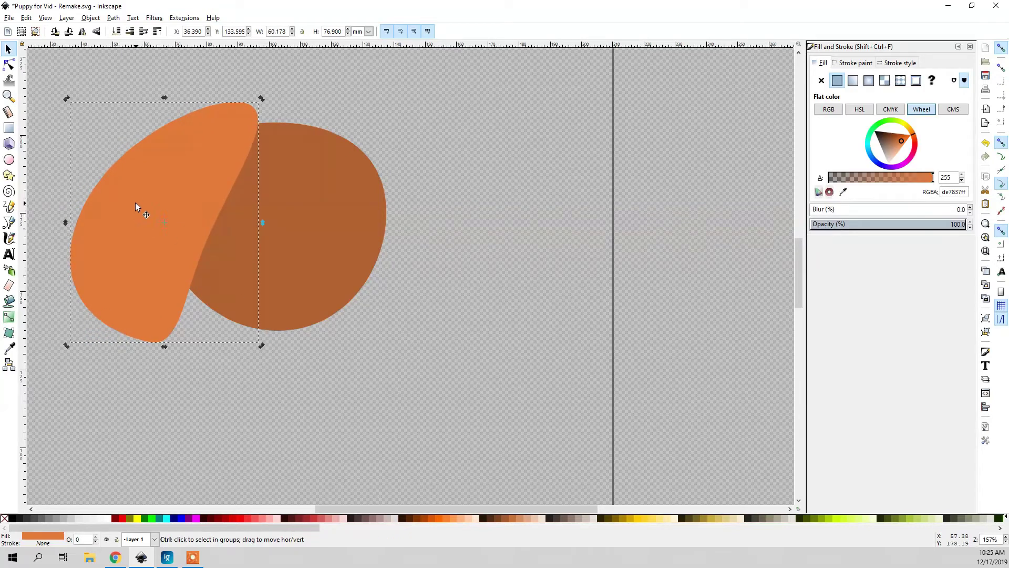
key(ctrl+d)
click(83, 31)
drag(140, 174, 306, 124)
click(87, 455)
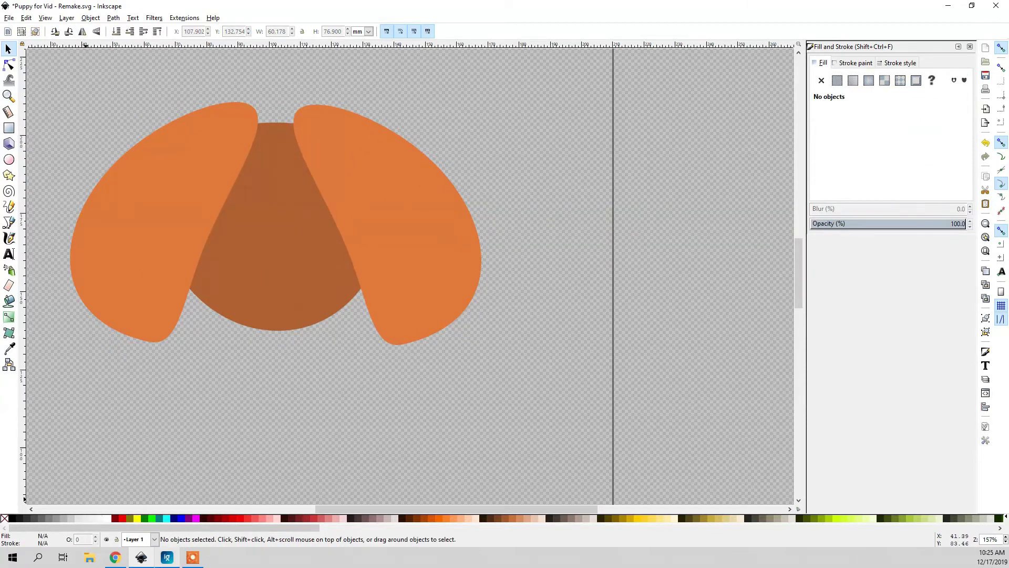
Compare with the reference puppy image and move both ears slightly outward and down on the head
key(alt+Tab)
click(141, 557)
click(295, 326)
scroll(282, 385, up, 1)
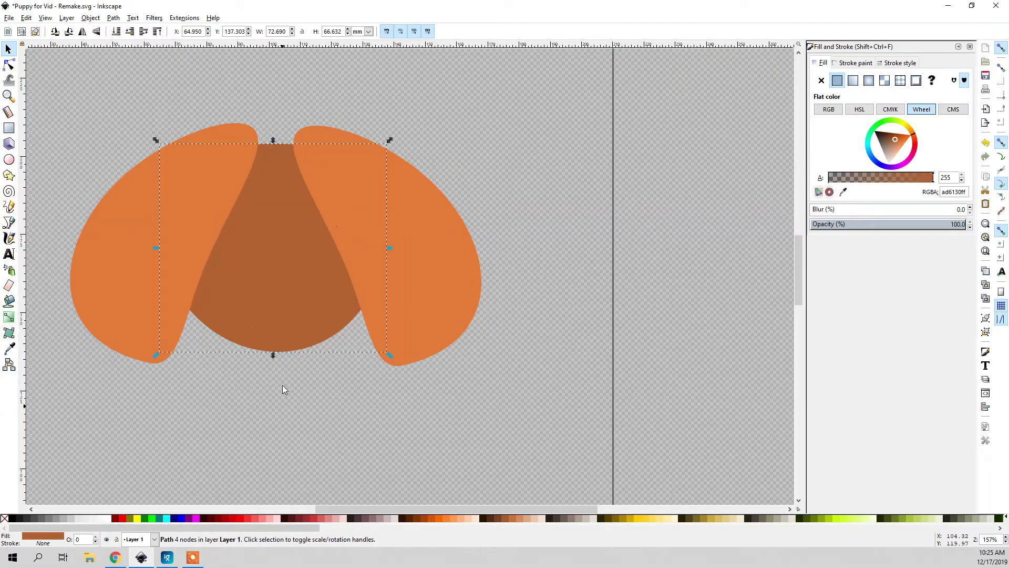
drag(126, 214, 117, 217)
drag(394, 210, 404, 215)
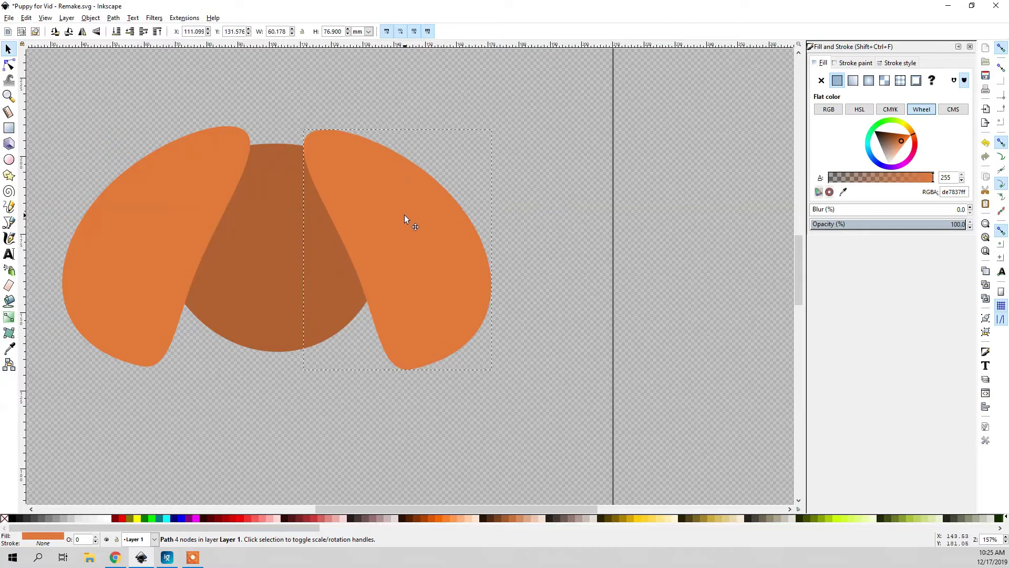
Reshape the puppy's right-hand ear by adjusting its top, inner-edge, bottom and outer-edge nodes
click(10, 65)
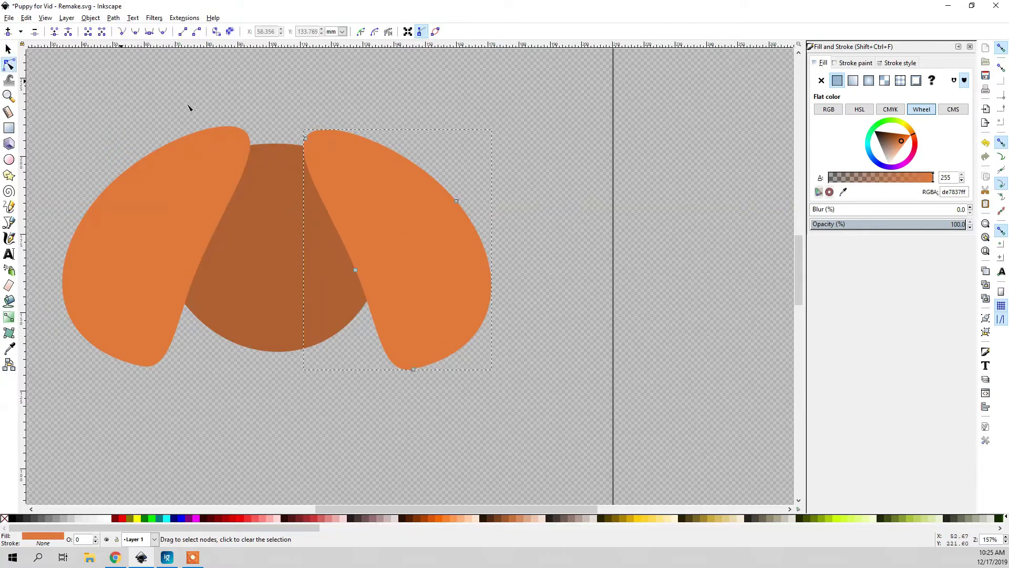
drag(307, 138, 310, 140)
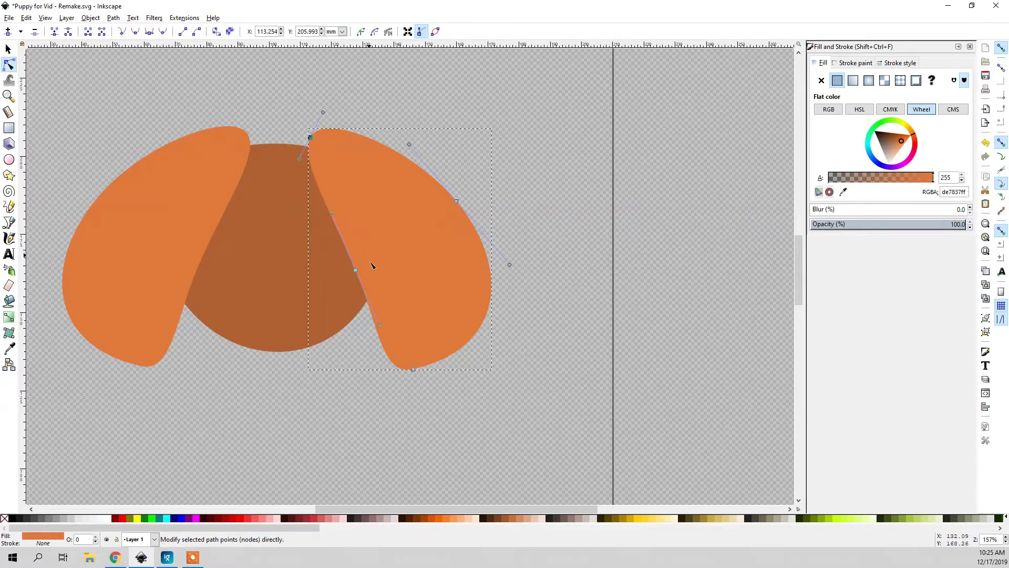
drag(356, 270, 358, 267)
click(414, 370)
drag(415, 371, 426, 362)
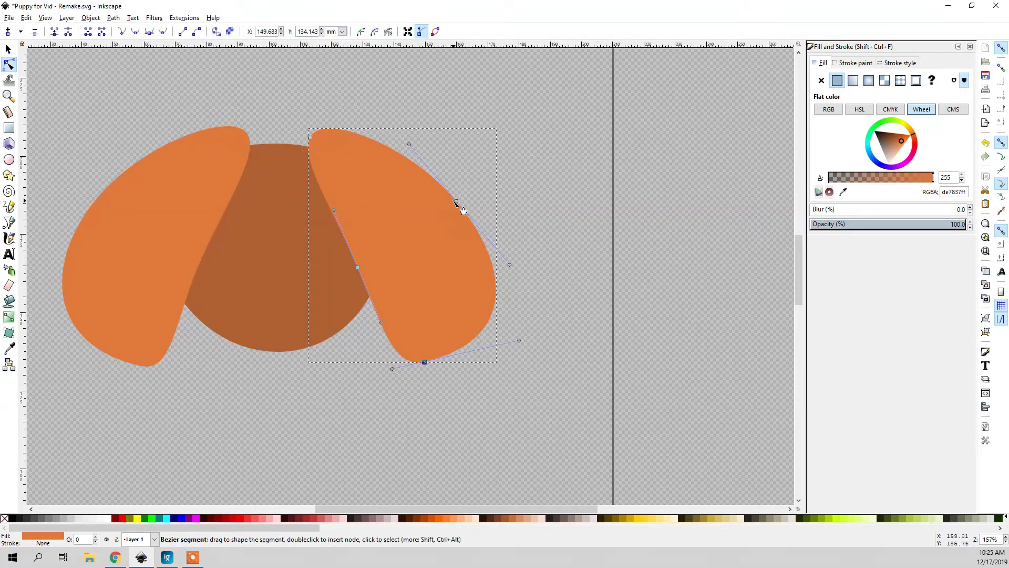
drag(457, 198, 453, 207)
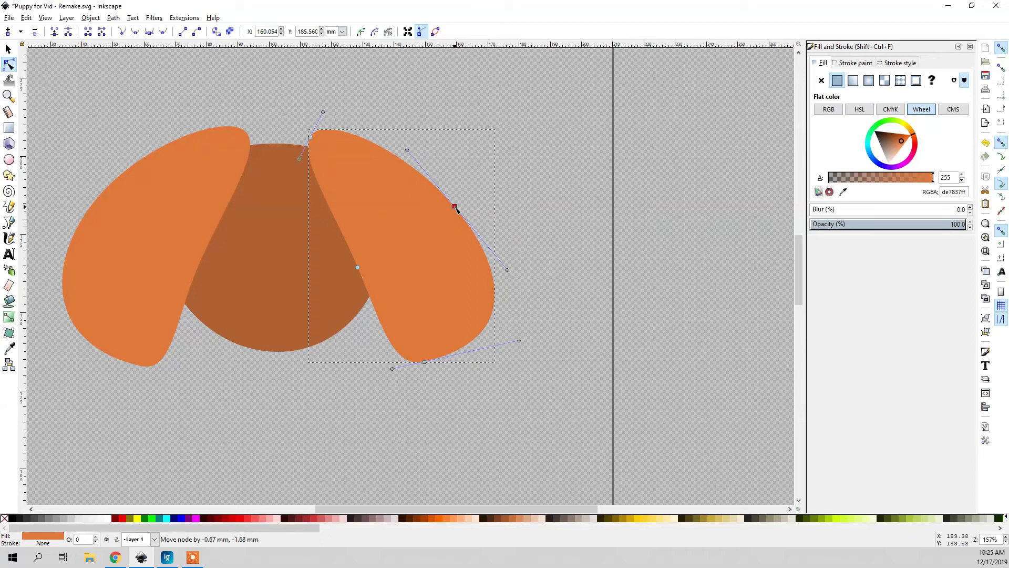
Lower the top nodes of both ears and shift the left-hand ear's bottom node slightly toward the head
click(210, 171)
click(327, 144)
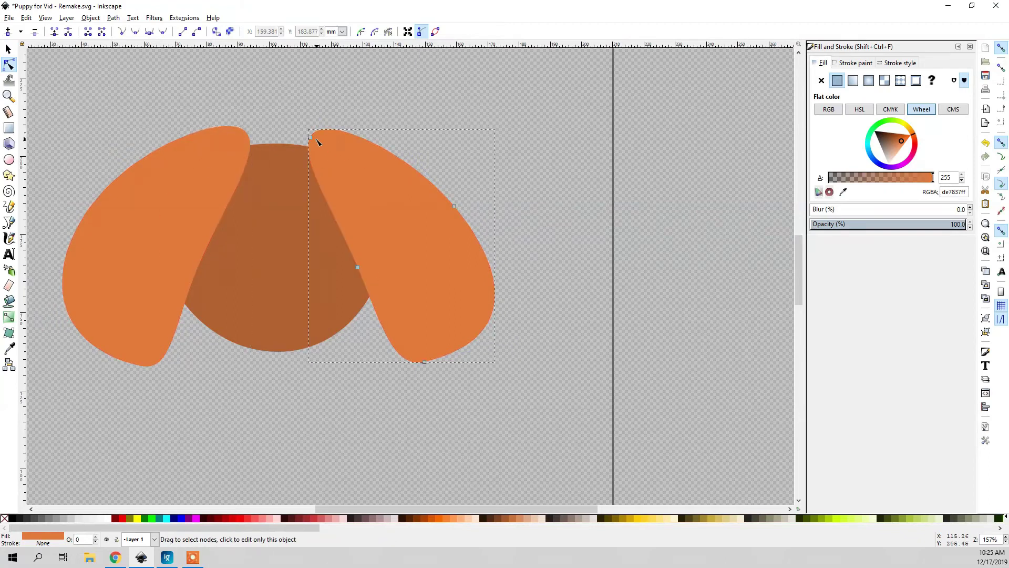
drag(311, 138, 252, 144)
click(229, 142)
click(249, 136)
drag(141, 365, 147, 364)
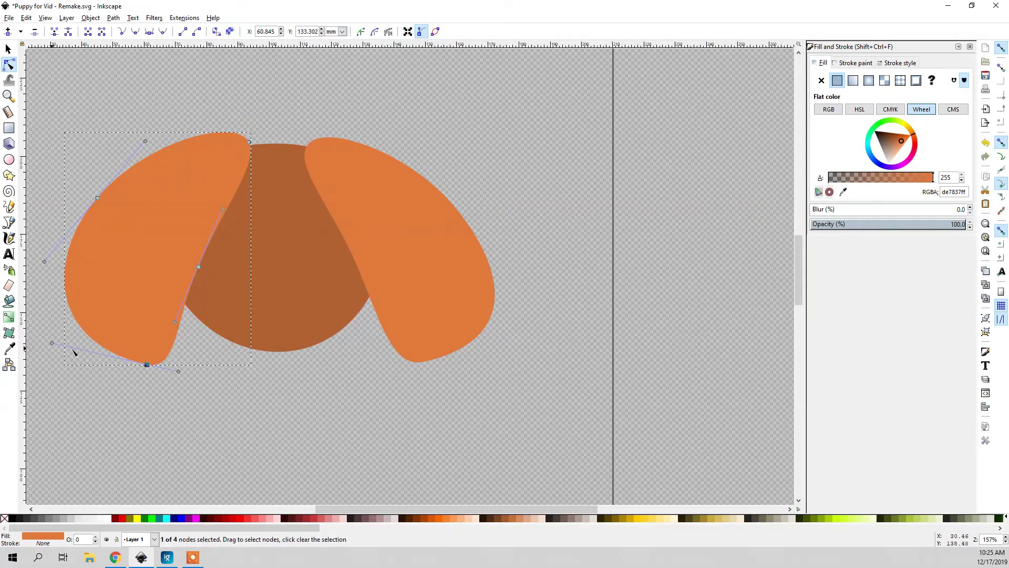
Change the node type of both ears' bottom nodes to make their lower tips rounder
ctrl+click(148, 364)
click(428, 354)
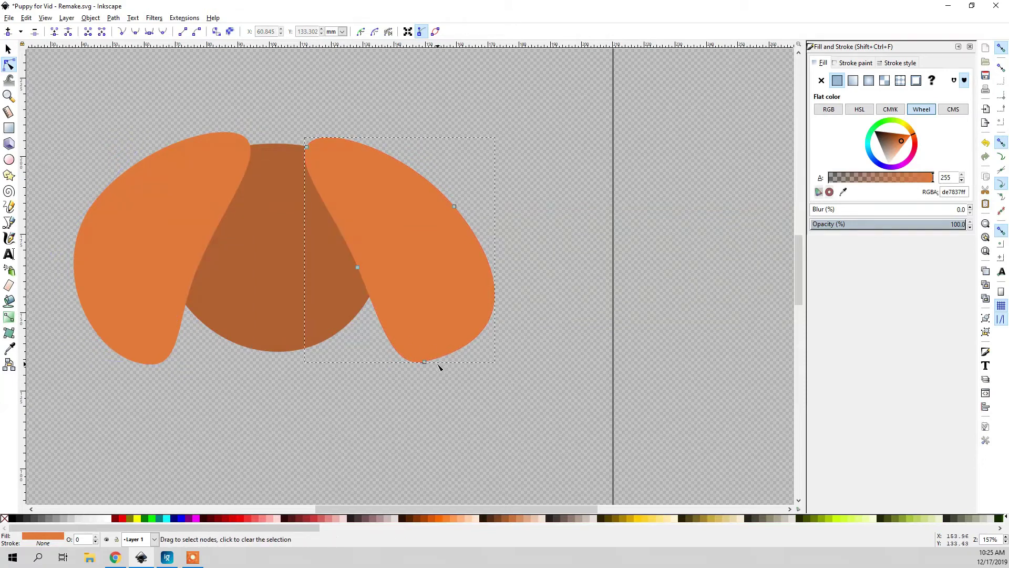
ctrl+click(425, 361)
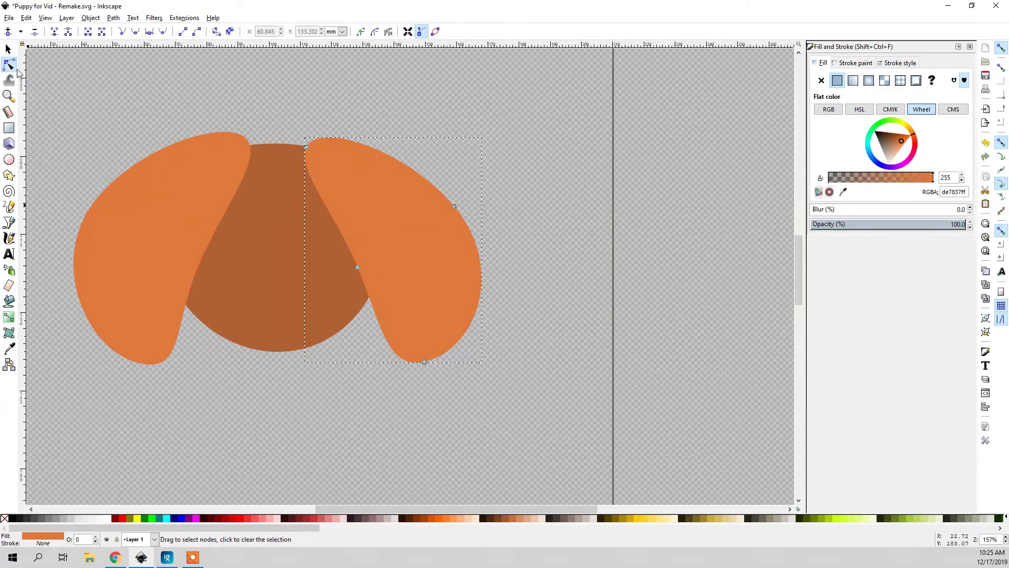
Nudge the puppy's left-hand ear, move the head slightly down between the ears, and compare with the reference puppy image
click(8, 49)
click(143, 94)
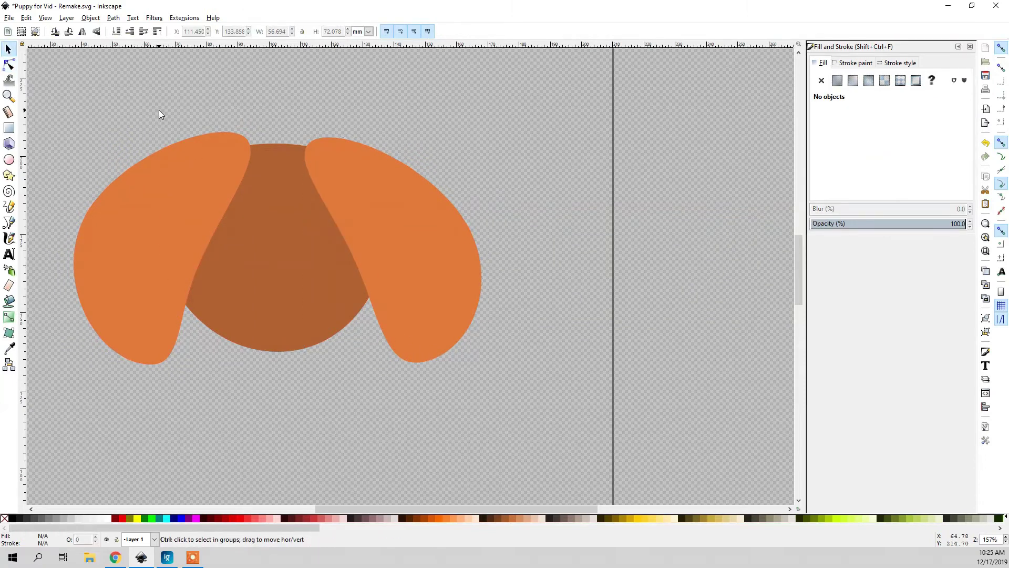
click(176, 239)
alt+click(172, 232)
drag(276, 248, 268, 213)
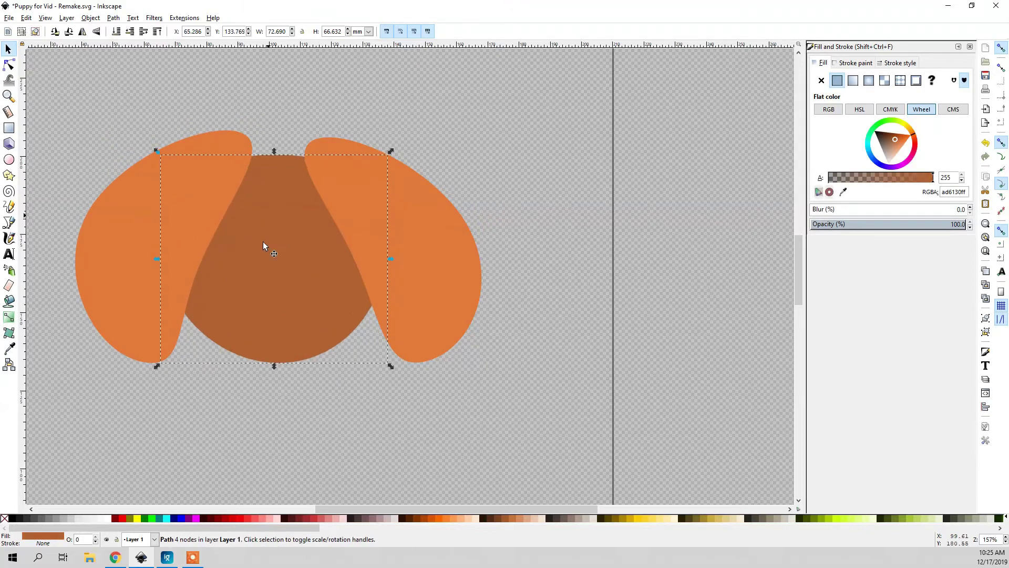
click(168, 559)
click(143, 560)
Flatten the top of the puppy's head by lowering its top node about 1.85 mm
key(Escape)
key(n)
click(276, 160)
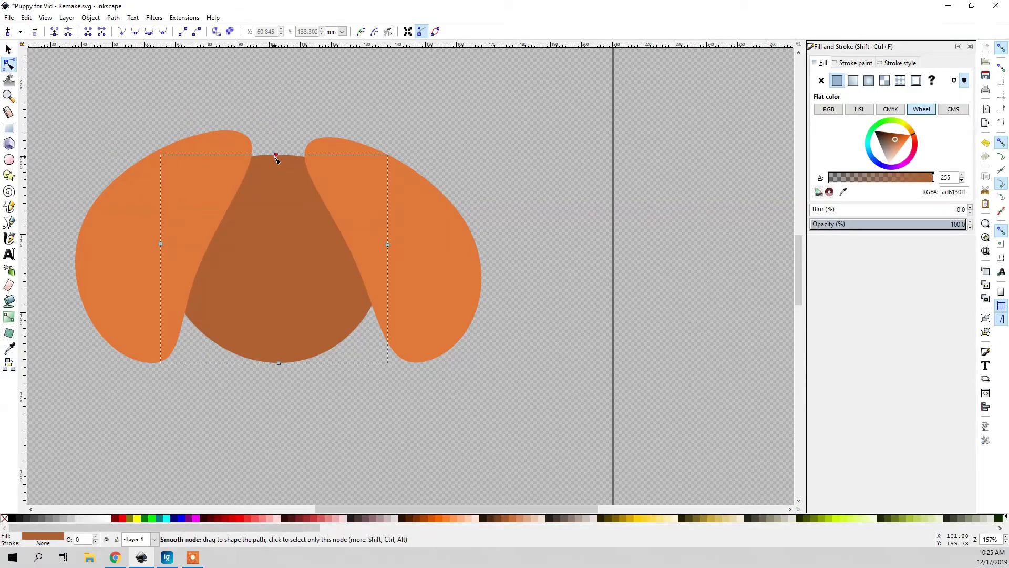
drag(276, 156, 276, 162)
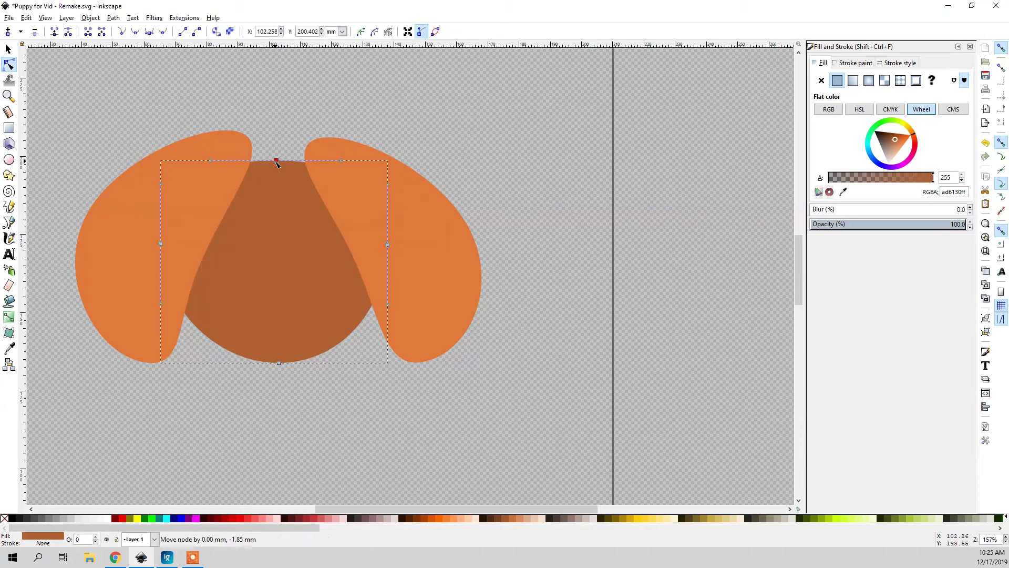
click(304, 120)
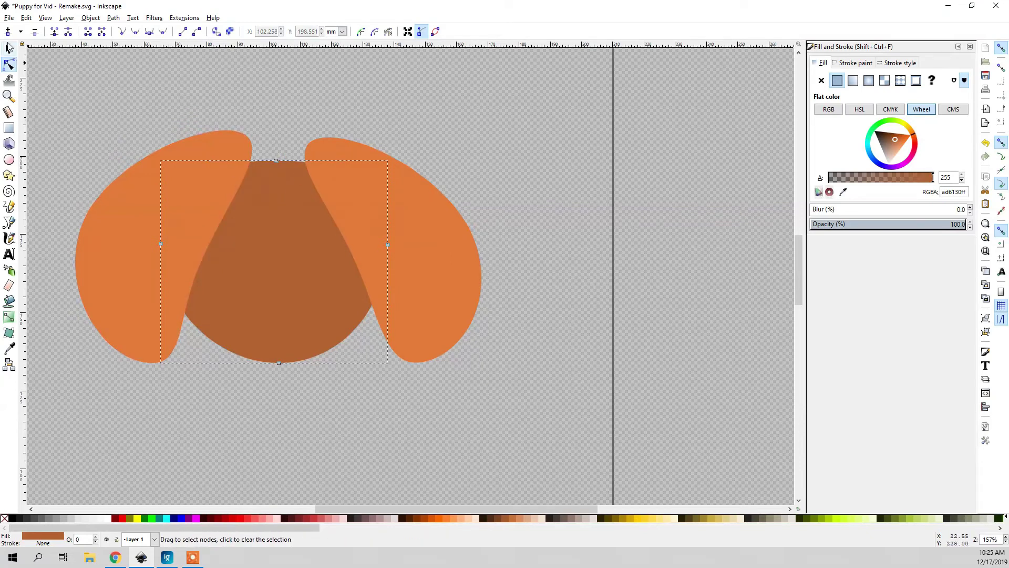
Move the head slightly up between the ears and save the document
key(s)
click(344, 158)
drag(266, 193, 264, 173)
key(Escape)
key(ctrl+s)
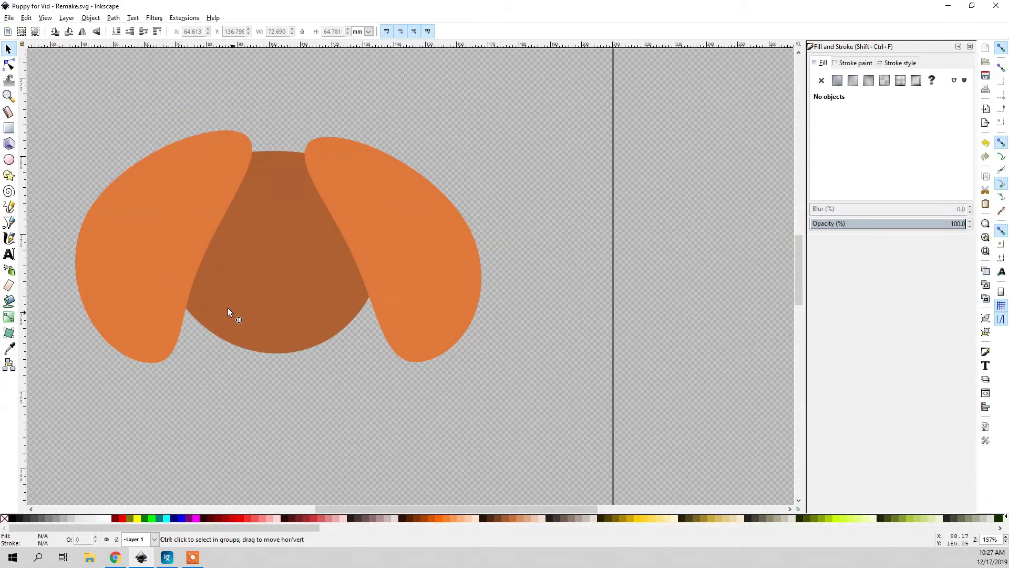
Check the muzzle in the reference puppy image, return to Inkscape and draw an orange ellipse about 25 × 27 mm below the head
click(167, 558)
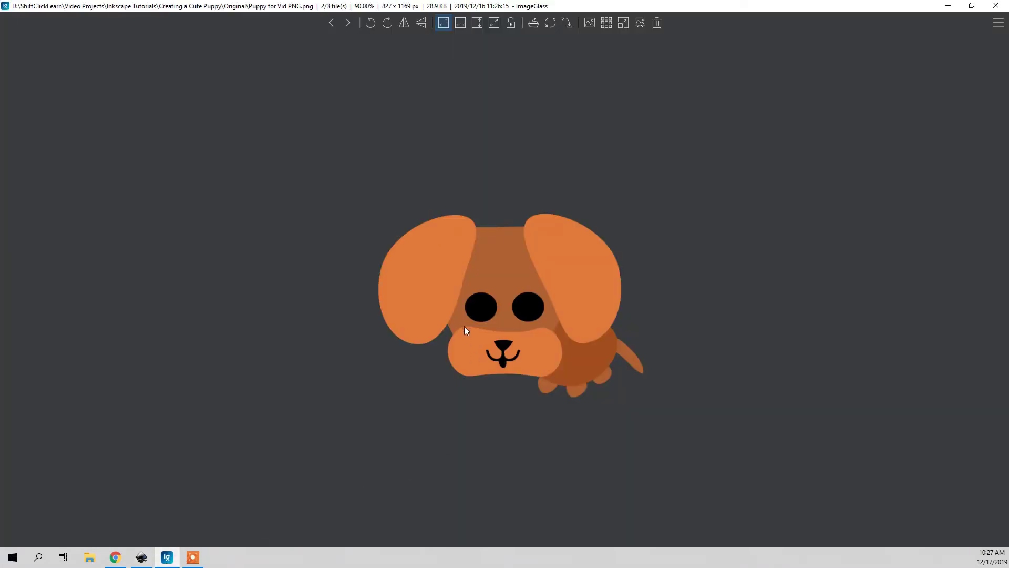
click(115, 564)
mouse_move(141, 558)
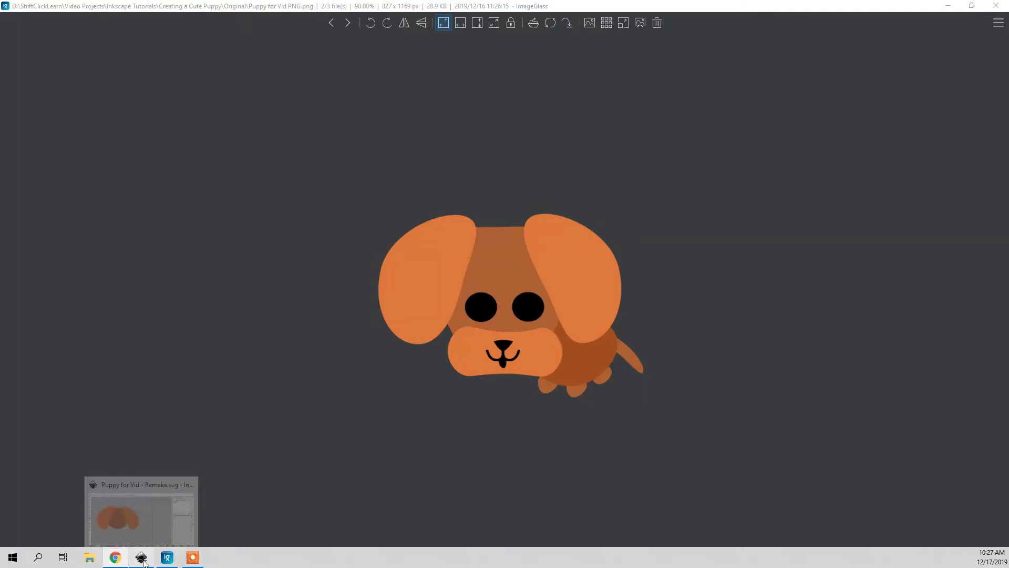
click(149, 506)
scroll(178, 444, down, 6)
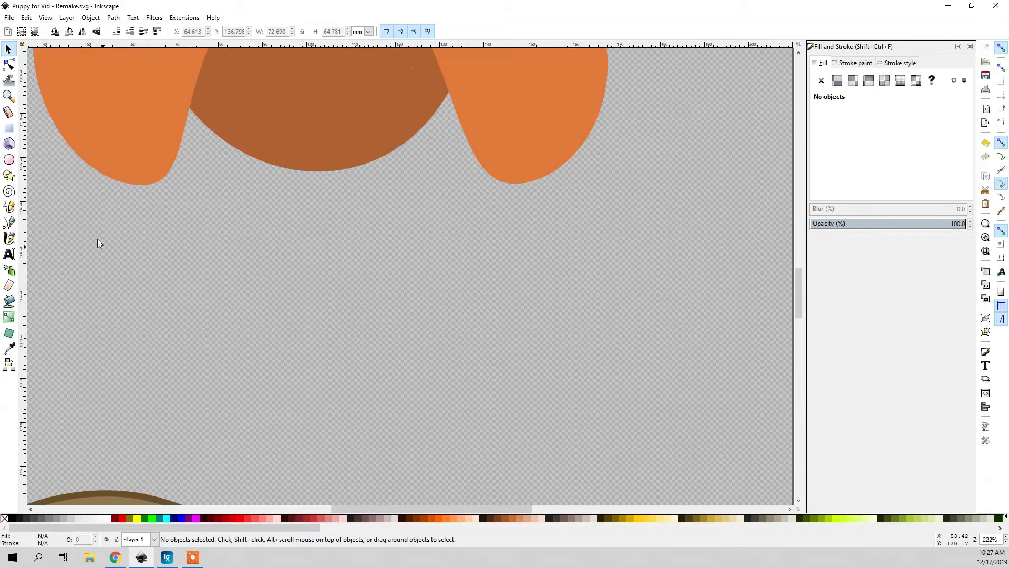
click(9, 159)
drag(172, 240, 280, 360)
Reduce the new ellipse's height to about 25 mm, making it nearly circular
scroll(194, 181, down, 5)
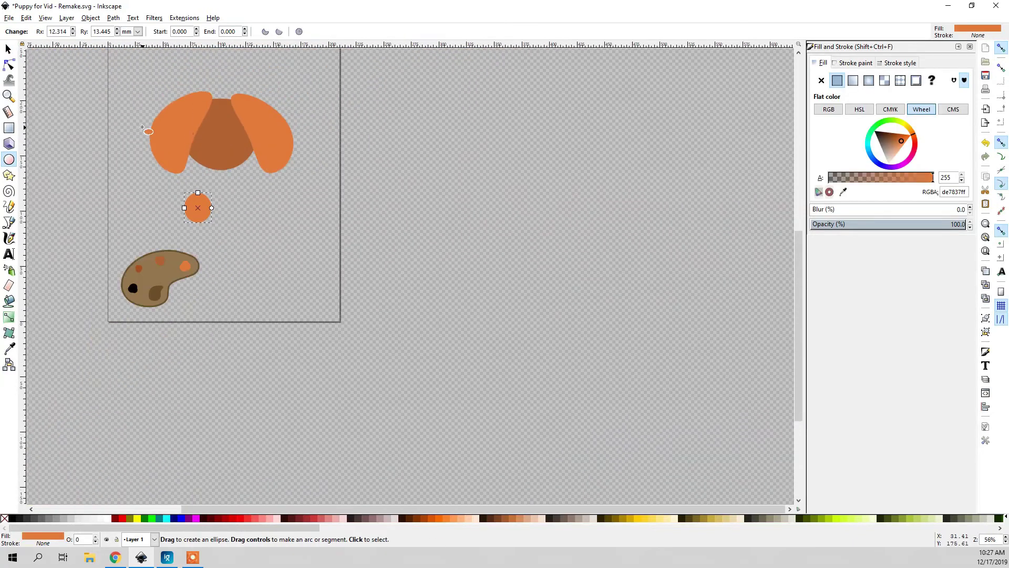
scroll(197, 200, up, 4)
scroll(222, 247, up, 3)
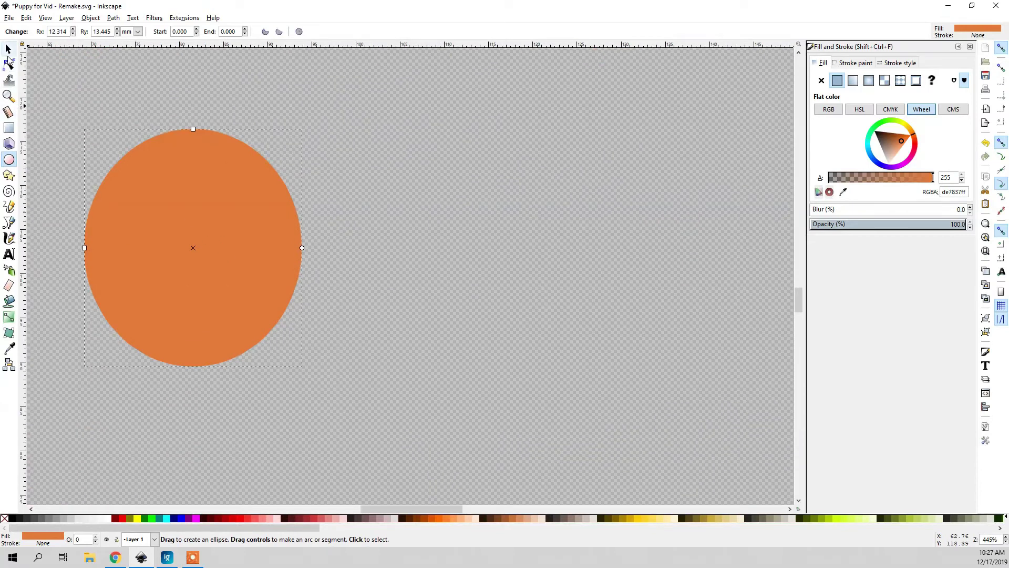
click(8, 48)
drag(194, 123, 194, 141)
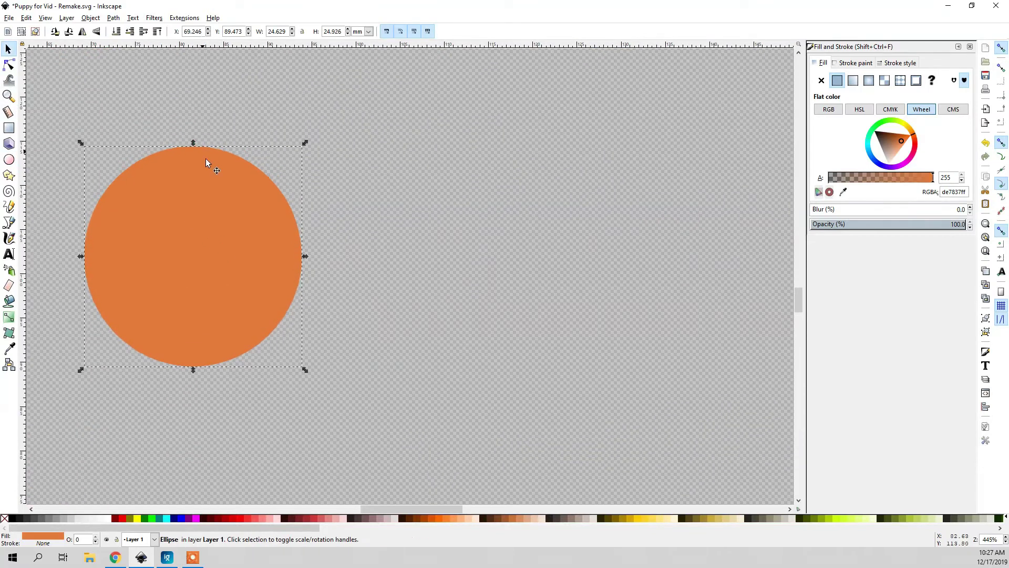
Draw a rectangle about 26 × 13 mm overlapping the circle's right side, then make it slightly taller and nudge it into place
scroll(206, 159, down, 2)
key(r)
drag(234, 207, 350, 262)
click(6, 49)
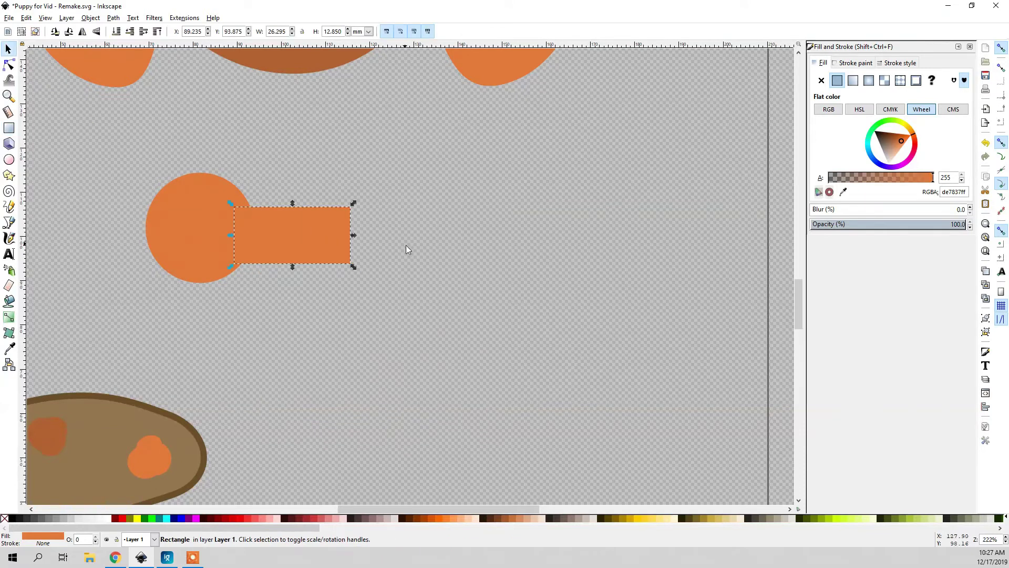
drag(291, 202, 291, 196)
drag(298, 221, 289, 222)
Duplicate the circle and place the copy over the rectangle's free end to form a bone shape
click(185, 209)
key(ctrl+c)
key(ctrl+v)
drag(181, 200, 369, 217)
key(Escape)
Increase the middle rectangle's height to about 18.5 mm and center it vertically between the two circles
scroll(275, 216, up, 2)
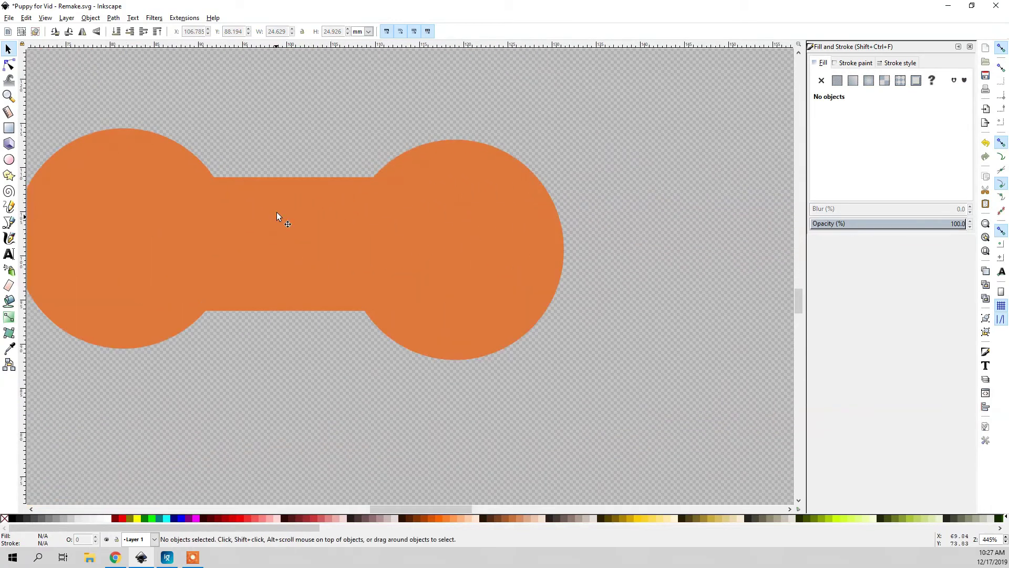
click(288, 181)
drag(288, 172, 288, 156)
drag(299, 213, 301, 210)
drag(292, 159, 292, 155)
drag(303, 202, 304, 206)
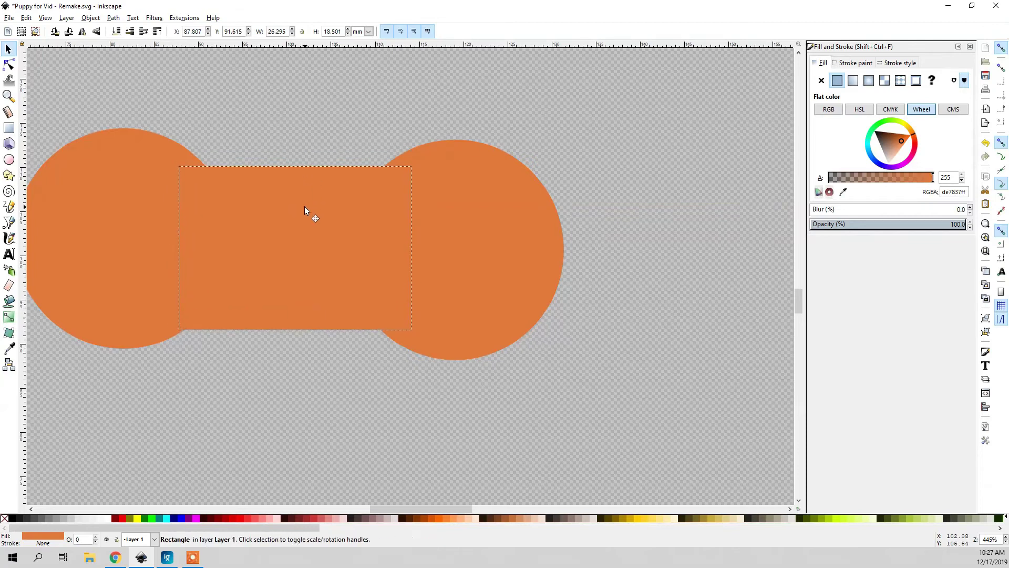
click(295, 157)
Select both circles and the rectangle and combine them into one path with Union
scroll(295, 157, down, 3)
click(371, 191)
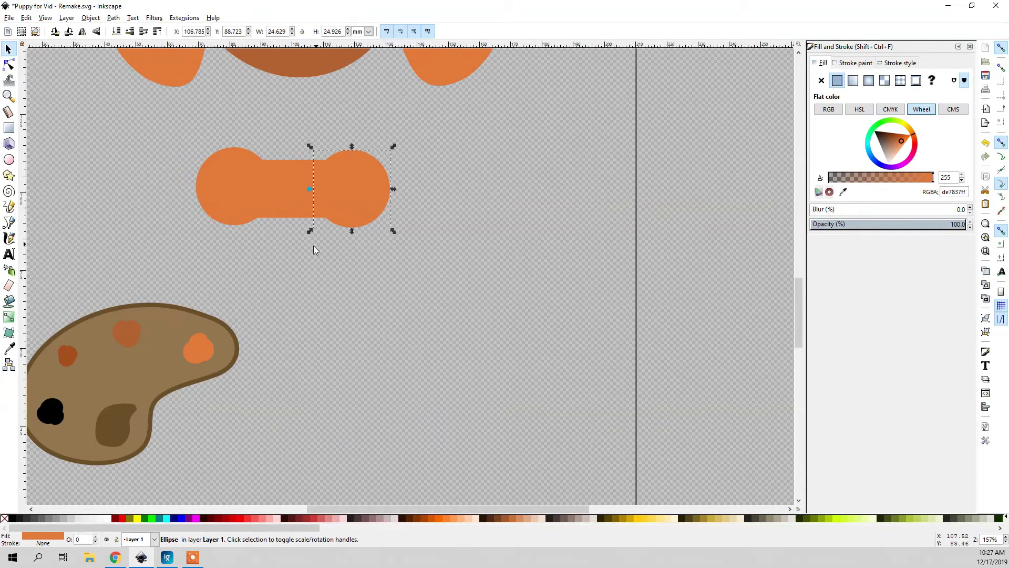
shift+click(288, 190)
shift+click(231, 168)
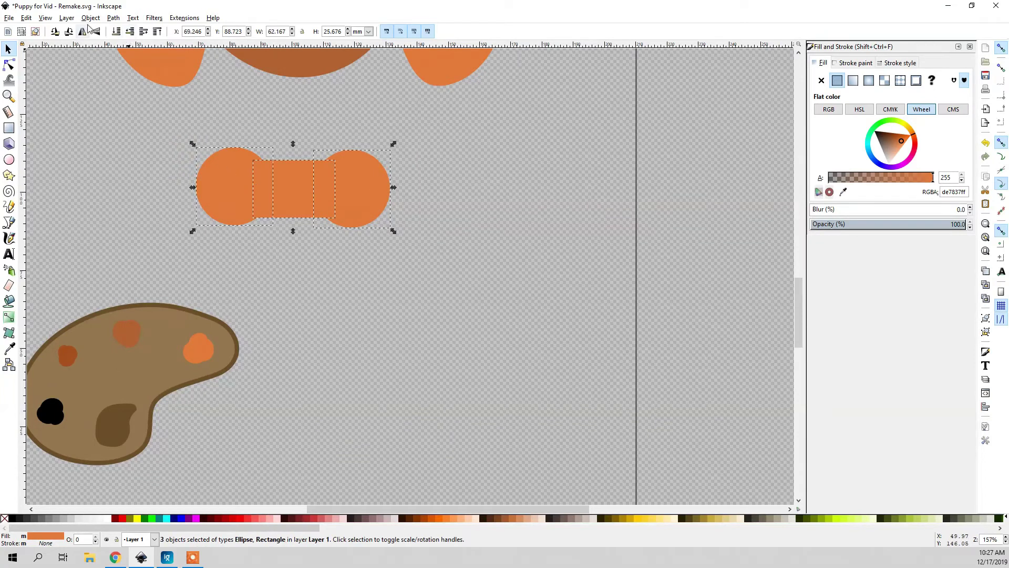
click(112, 18)
click(126, 80)
click(297, 283)
Smooth the four corner nodes where the circles meet the middle section of the bone-shaped muzzle
click(241, 153)
key(n)
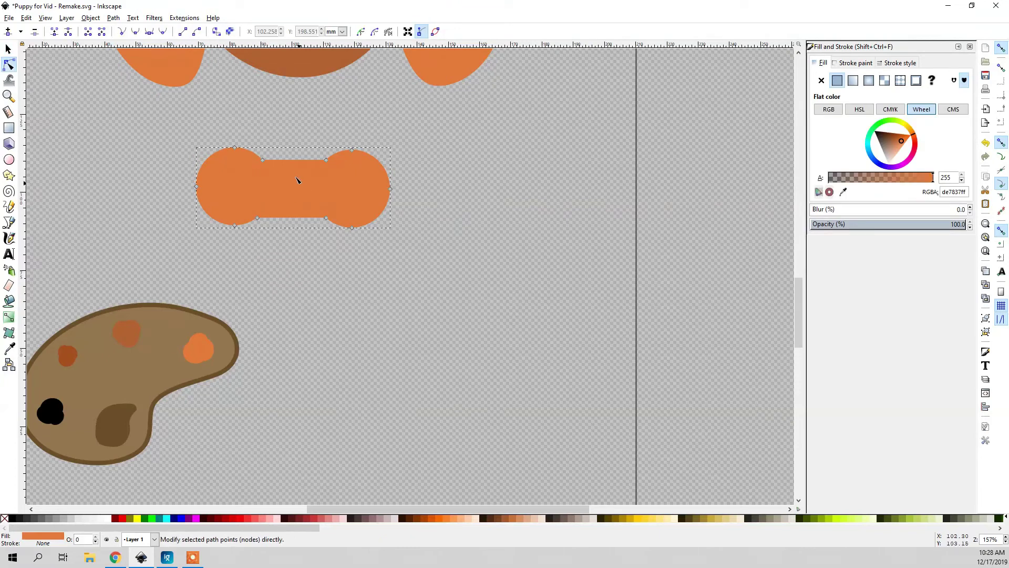
click(12, 55)
click(10, 67)
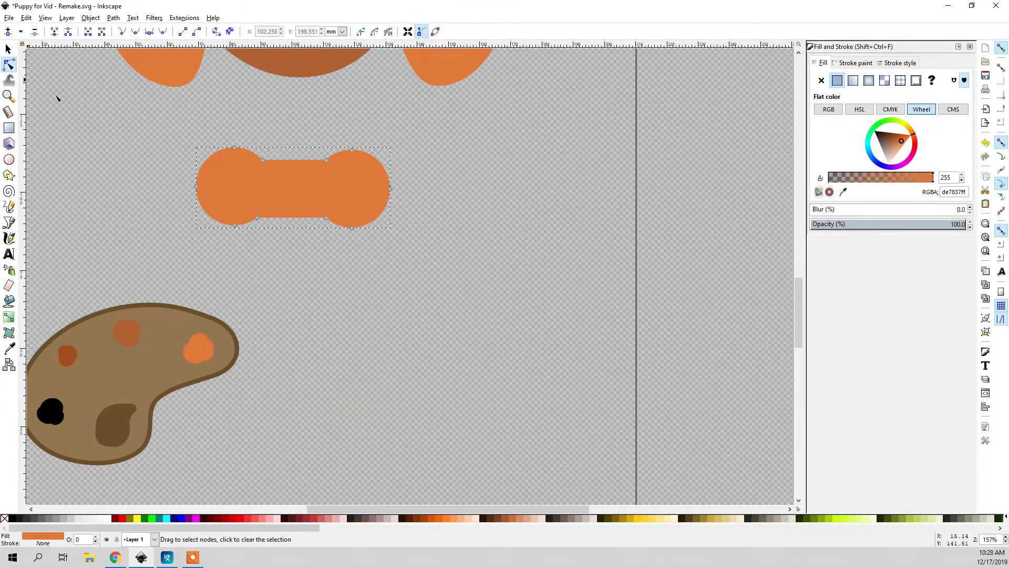
ctrl+scroll(268, 168, up, 4)
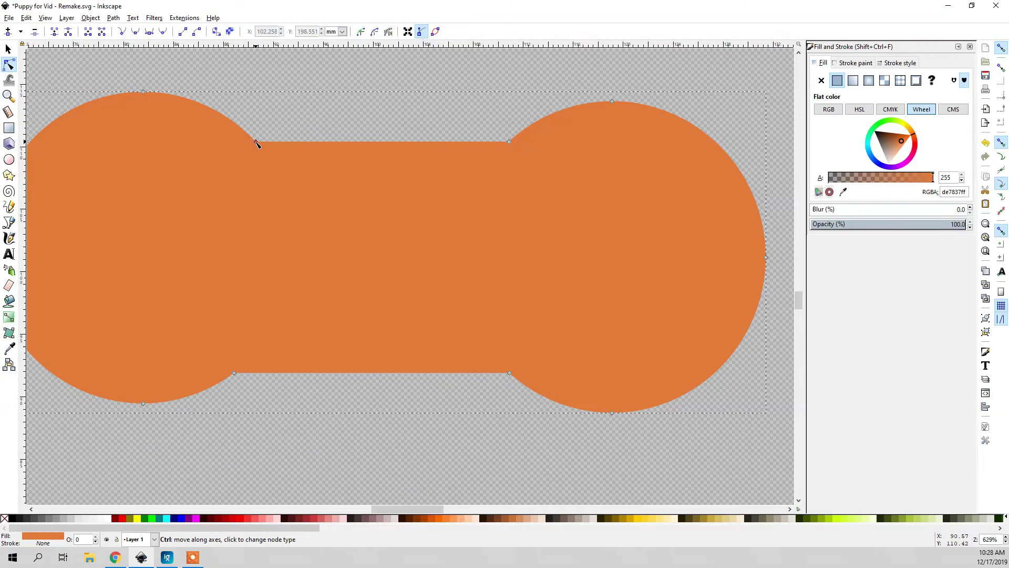
ctrl+click(255, 142)
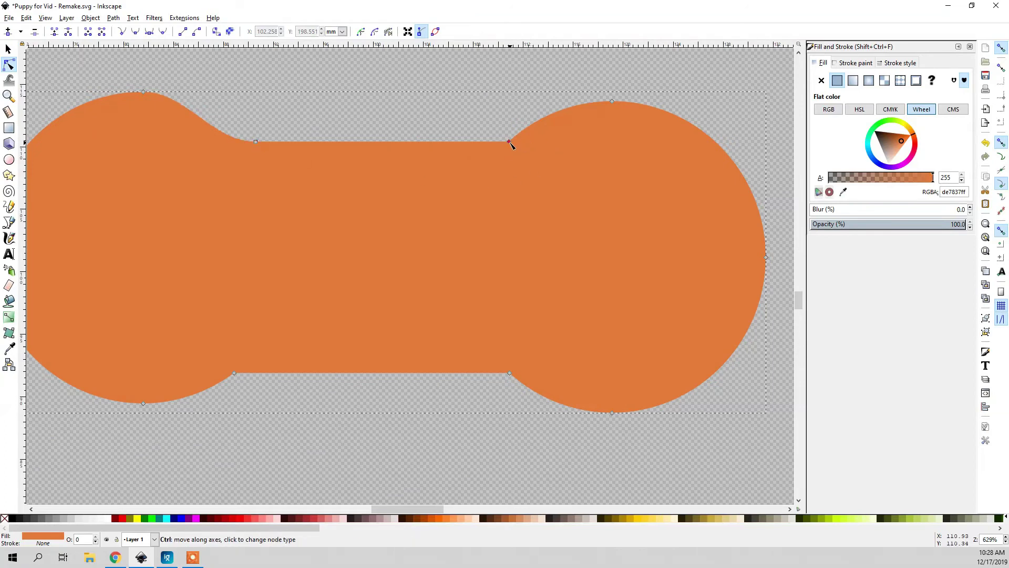
ctrl+click(509, 142)
ctrl+click(509, 374)
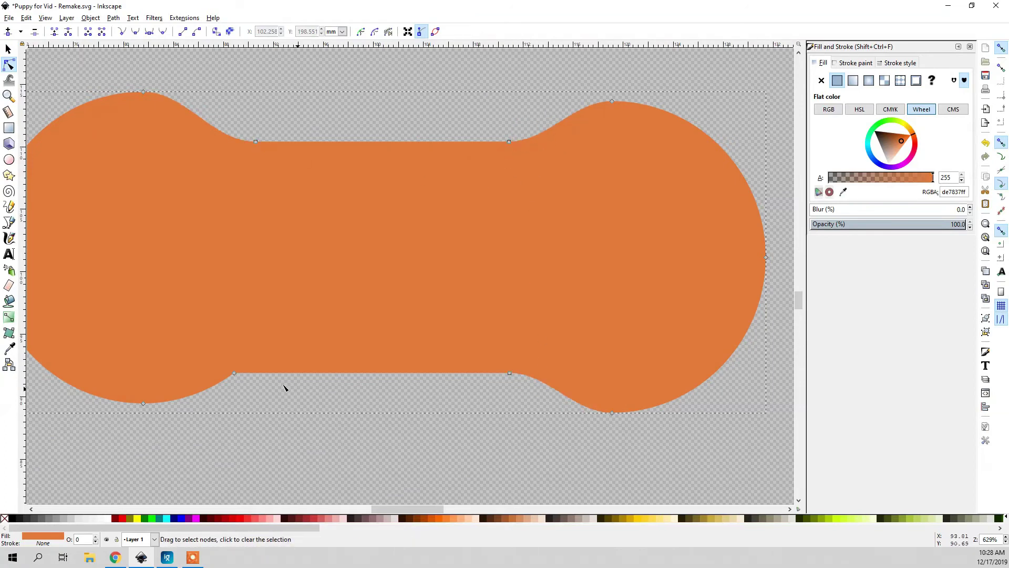
ctrl+click(234, 373)
Delete the two inner nodes on the muzzle's top edge, adjust the curve handle and change the remaining two top nodes' type
ctrl+scroll(314, 400, down, 3)
ctrl+scroll(327, 399, up, 1)
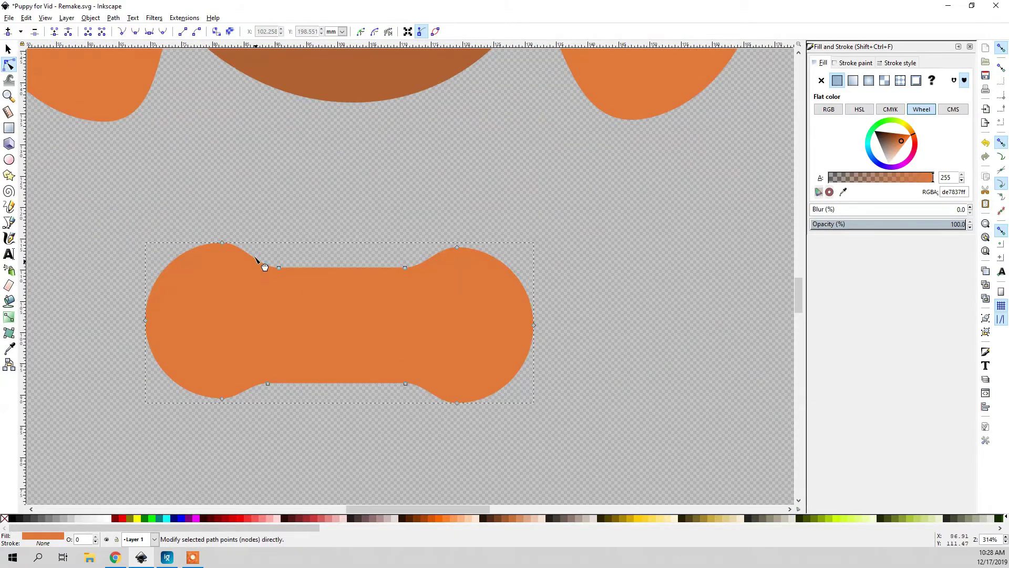
click(279, 267)
key(Delete)
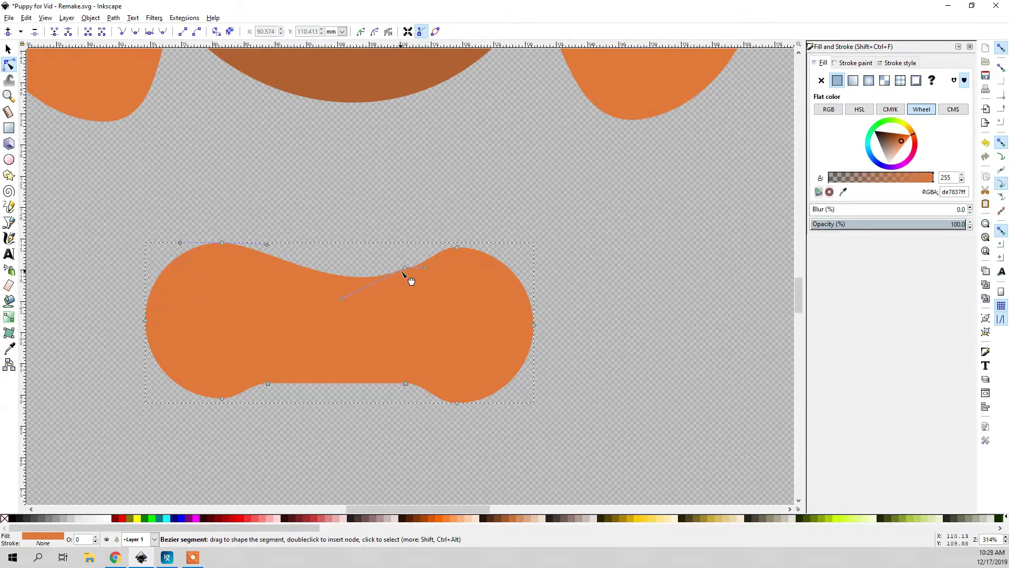
key(Delete)
drag(300, 249, 277, 272)
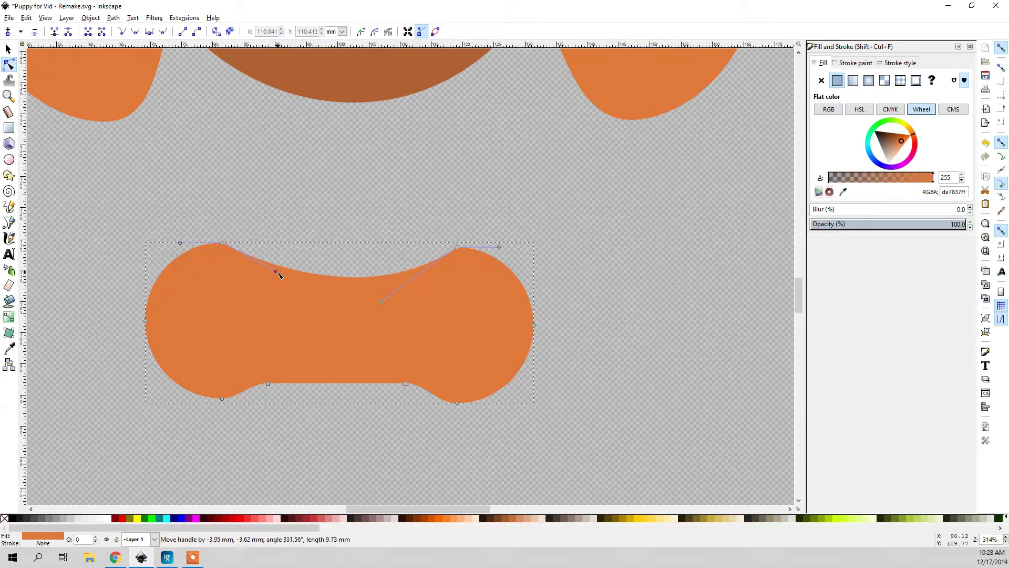
ctrl+click(457, 247)
ctrl+click(223, 245)
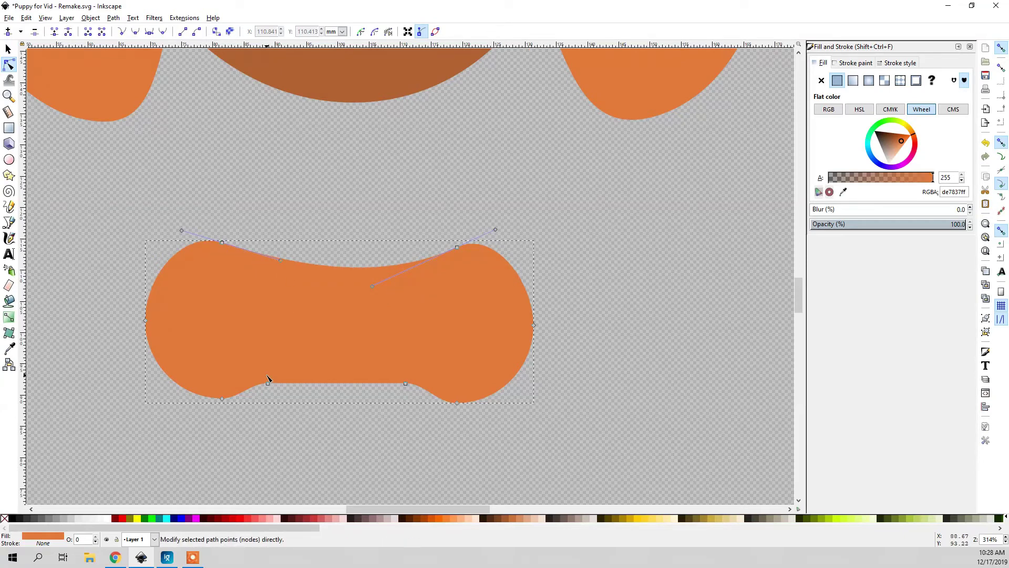
Delete the two inner nodes on the muzzle's bottom edge and adjust the remaining bottom nodes into an even inward curve
ctrl+alt+click(269, 384)
ctrl+alt+click(405, 384)
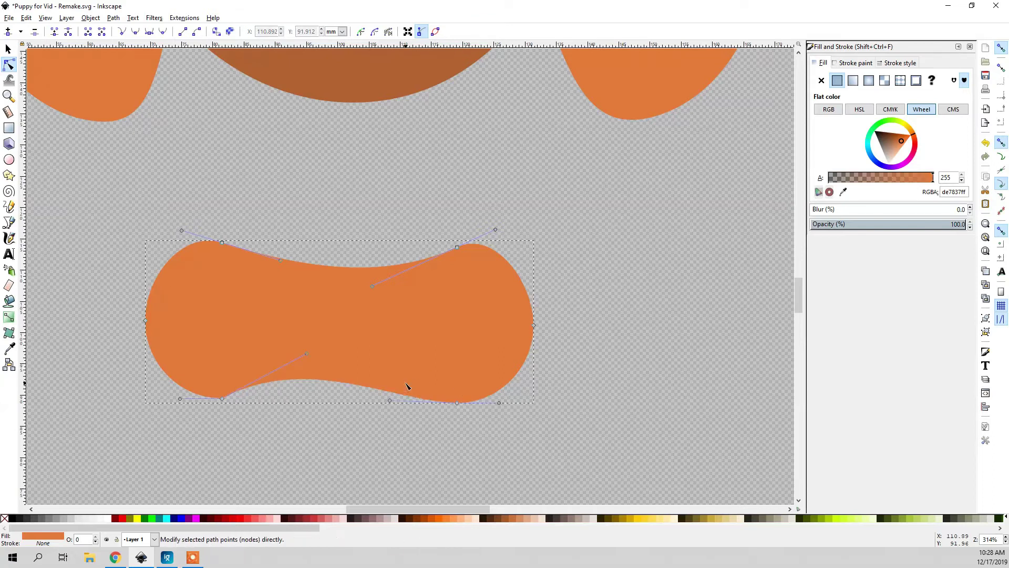
ctrl+click(222, 398)
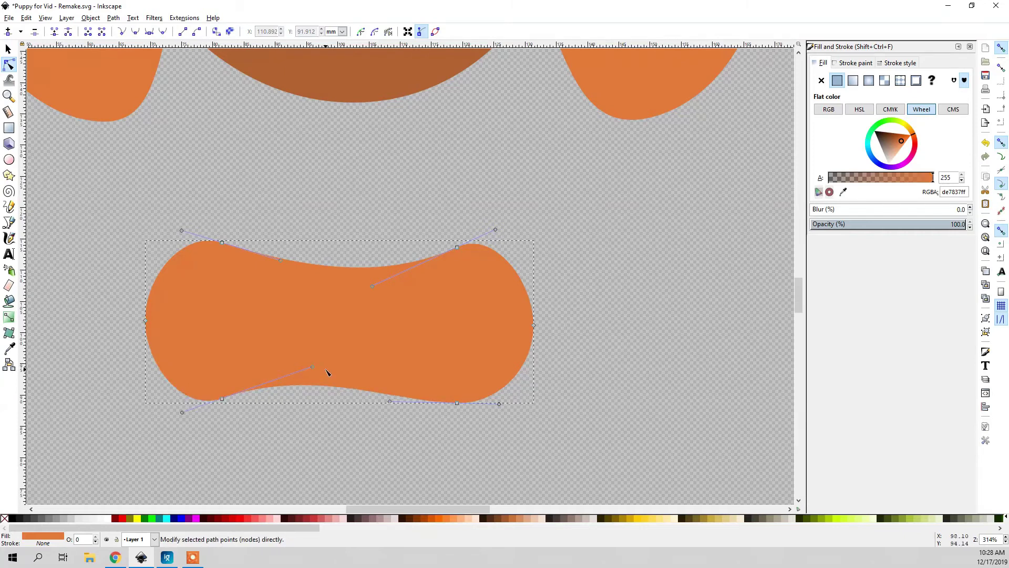
drag(313, 367, 327, 368)
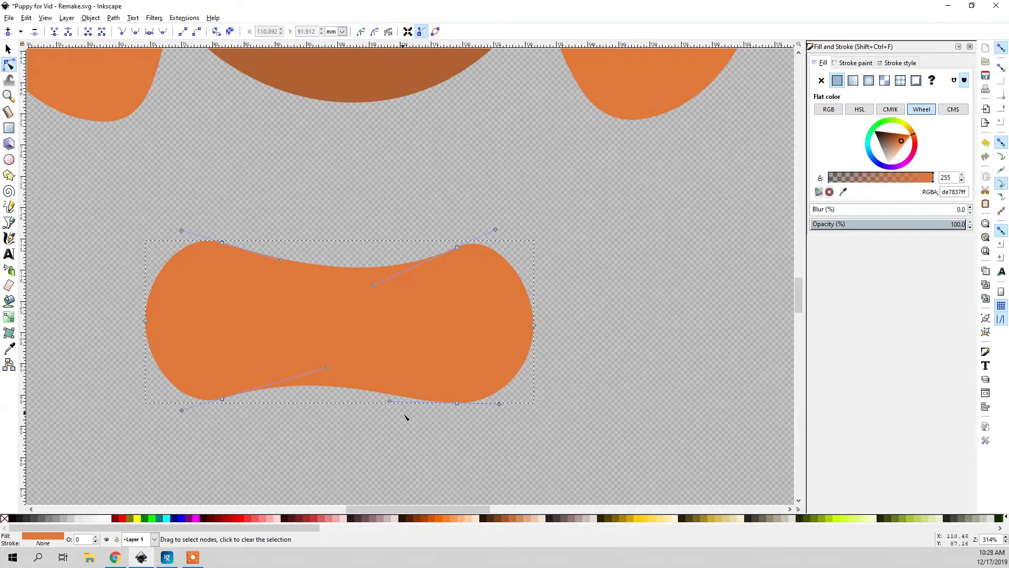
drag(389, 402, 378, 390)
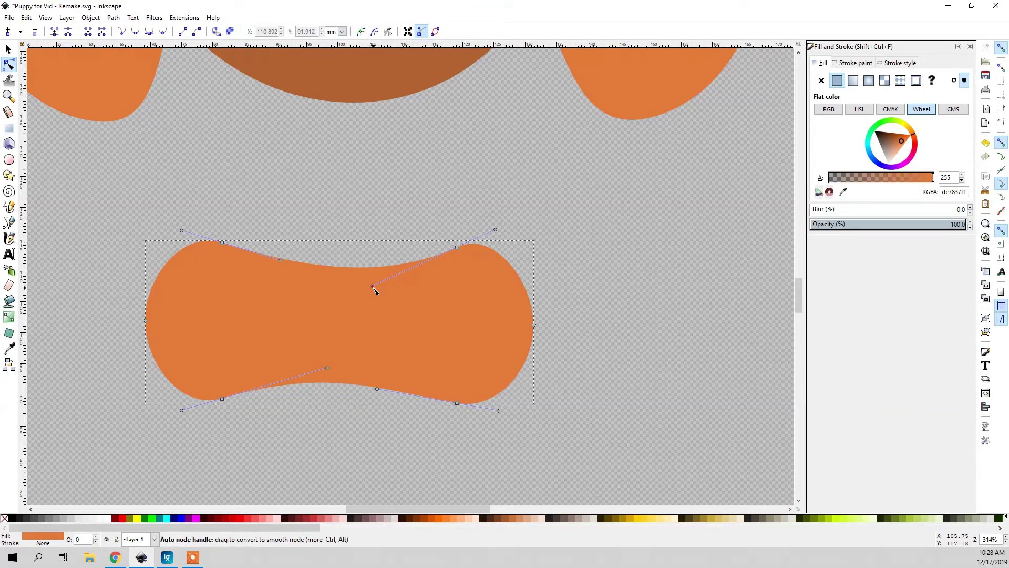
Raise the inner handle of the muzzle's upper-right node to make the top edge's dip shallower
drag(373, 288, 374, 277)
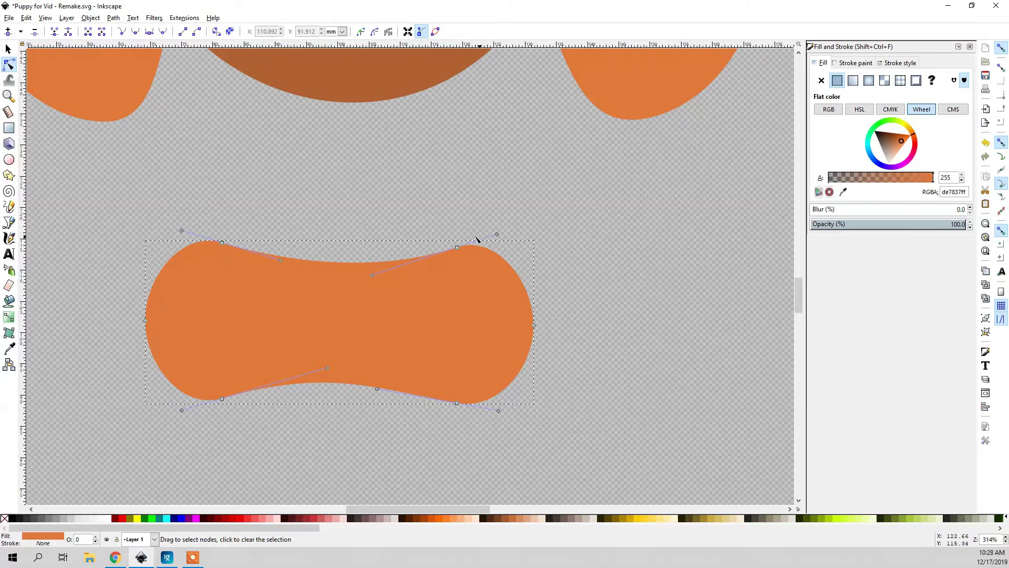
ctrl+click(457, 248)
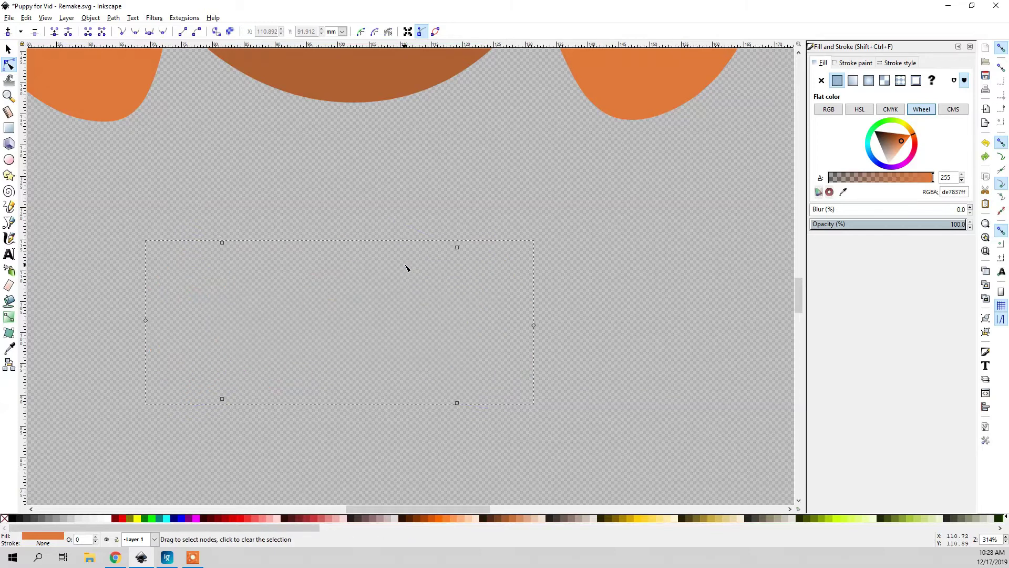
ctrl+scroll(283, 190, up, 1)
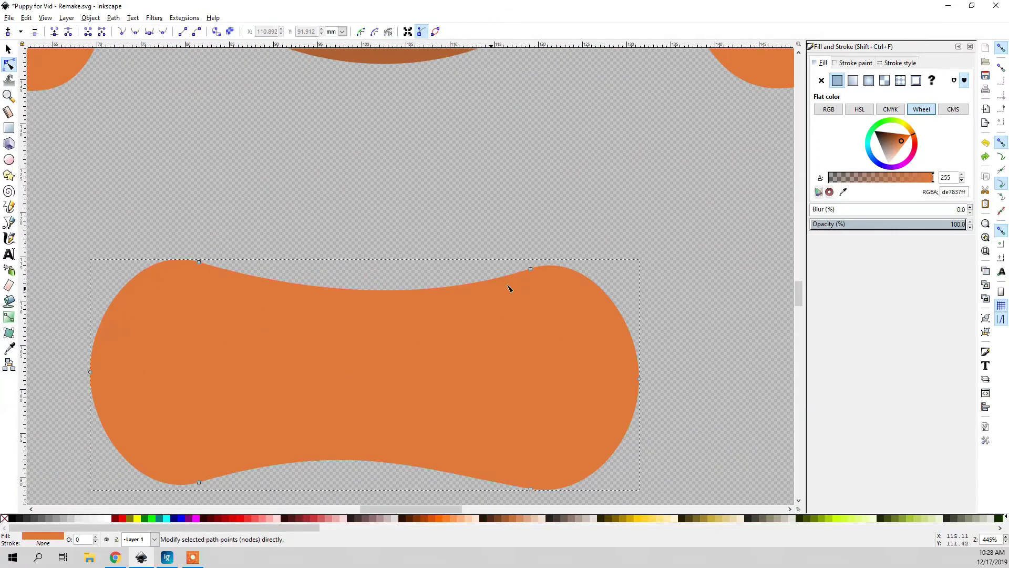
Move the finished muzzle up onto the lower part of the head, between the two ears
ctrl+scroll(326, 279, down, 2)
key(s)
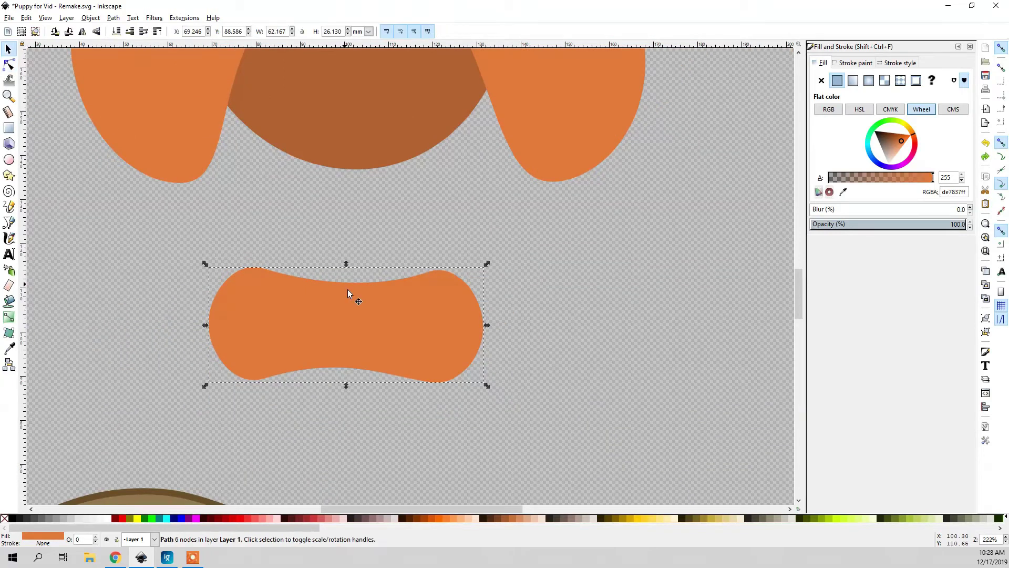
scroll(368, 368, up, 3)
drag(376, 385, 390, 203)
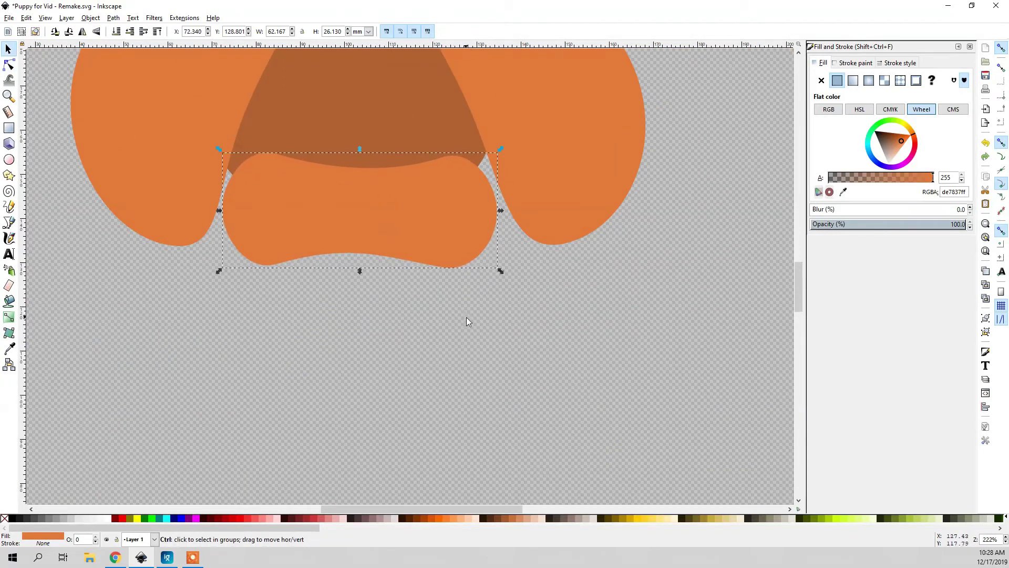
Scale the muzzle down to about 59 × 25 mm, shift it slightly on the head and save the drawing
ctrl+scroll(447, 317, down, 1)
ctrl+scroll(389, 270, up, 1)
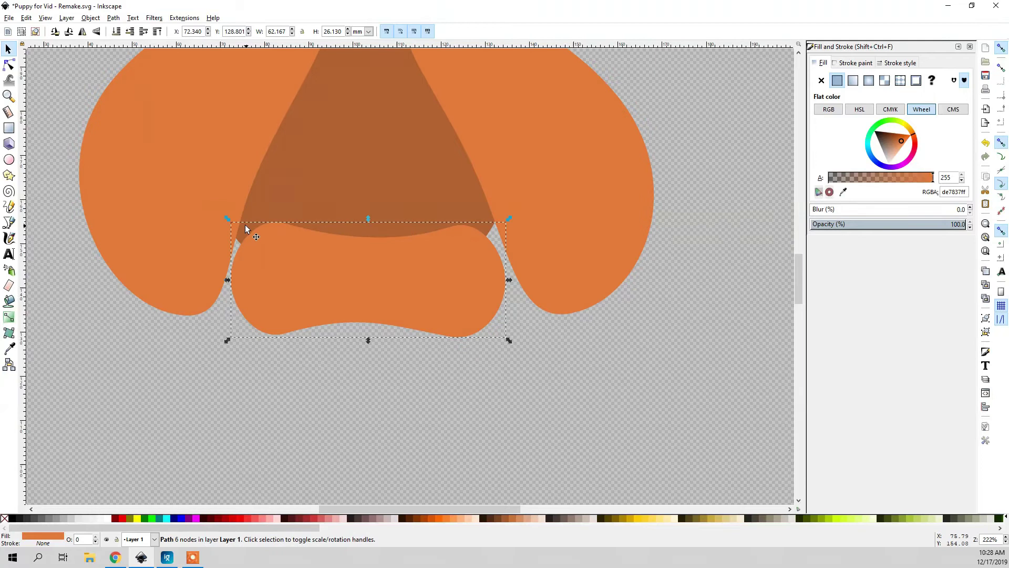
drag(230, 218, 242, 222)
drag(328, 266, 323, 263)
click(464, 405)
ctrl+scroll(458, 292, down, 2)
ctrl+scroll(443, 264, up, 2)
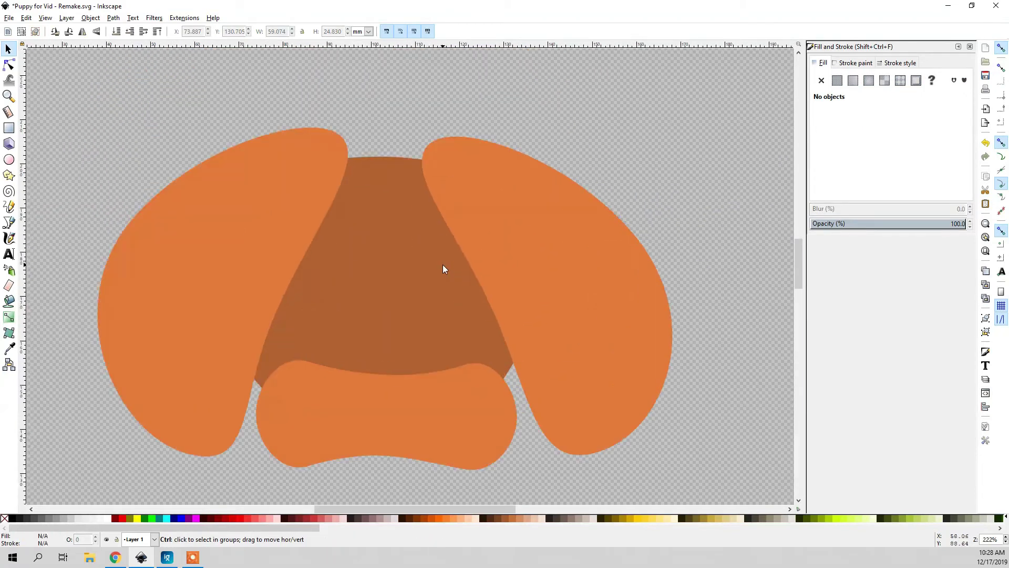
ctrl+scroll(326, 267, down, 2)
key(ctrl+s)
Draw an ellipse about 12 × 11 mm on the head above the muzzle's left half for the first eye
scroll(467, 326, down, 6)
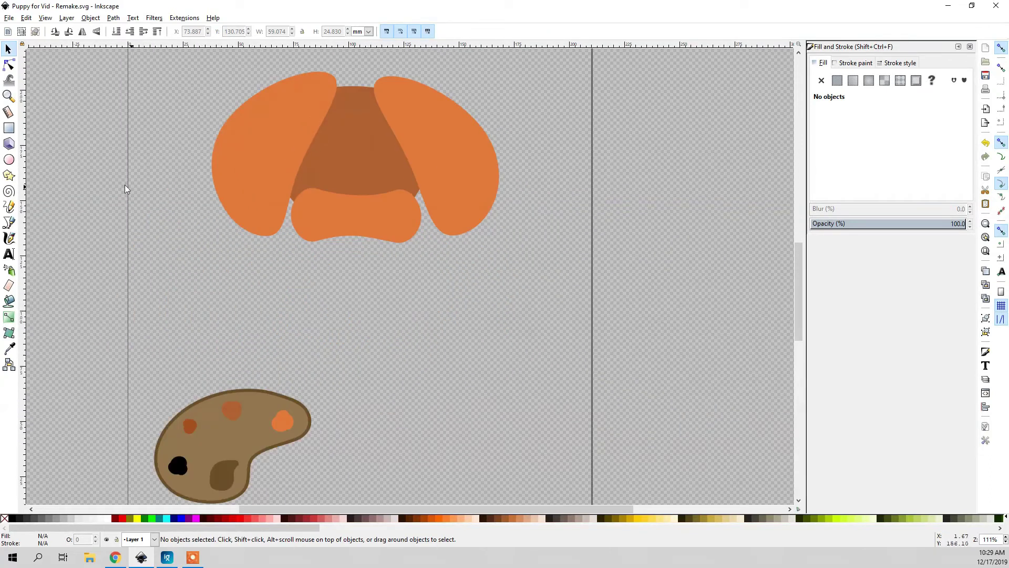
click(10, 160)
scroll(373, 178, up, 4)
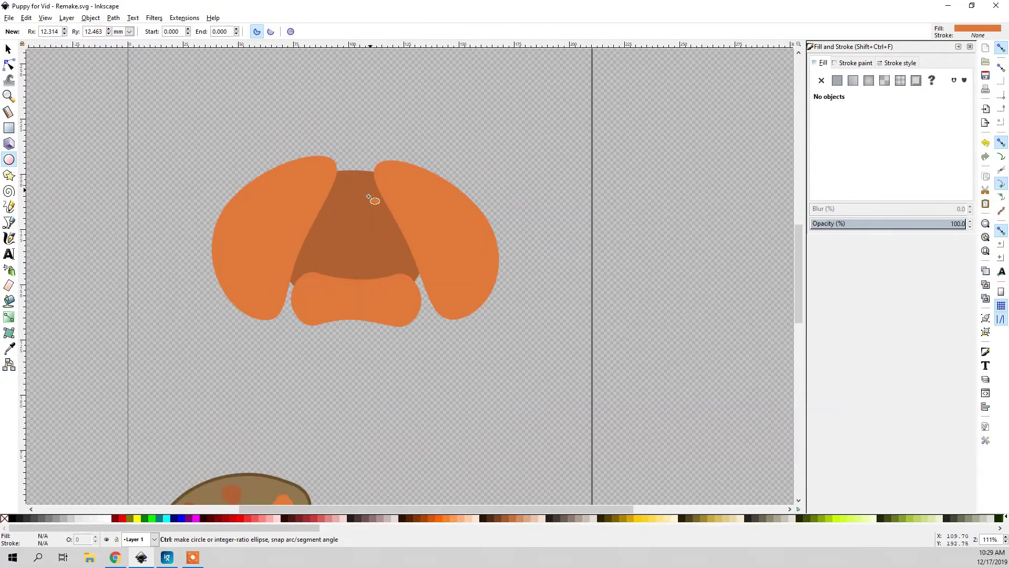
ctrl+scroll(336, 231, up, 1)
drag(309, 234, 347, 269)
Fill the eye ellipse with black sampled from the black blob on the paint palette drawing
click(15, 50)
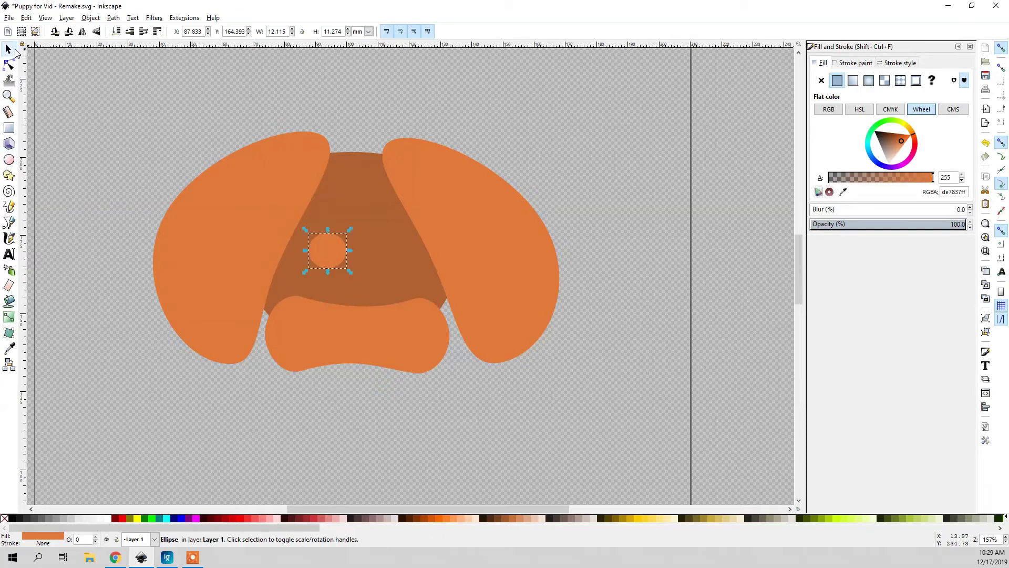
click(843, 192)
scroll(377, 342, down, 10)
click(106, 434)
scroll(329, 369, up, 3)
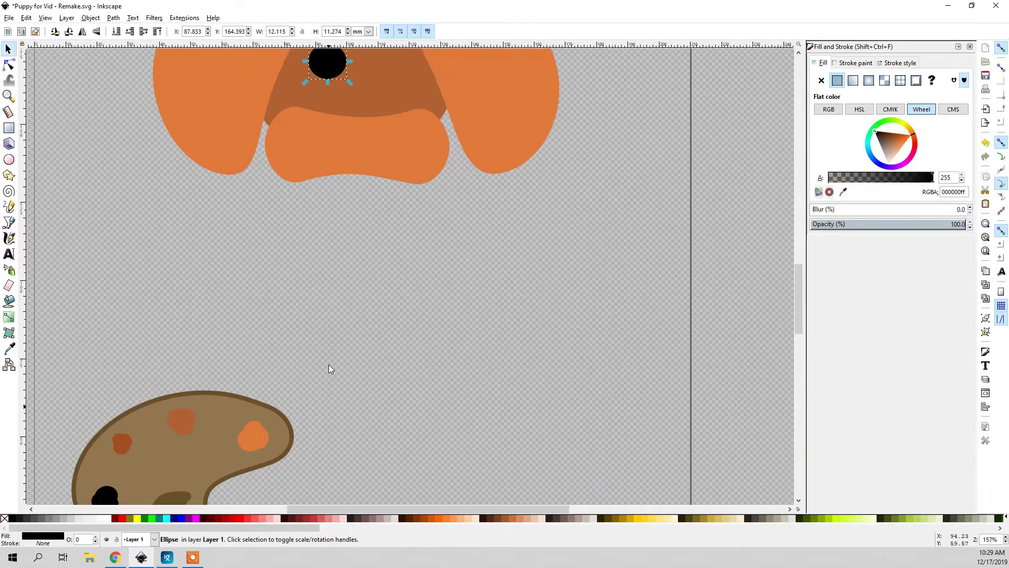
scroll(329, 364, up, 7)
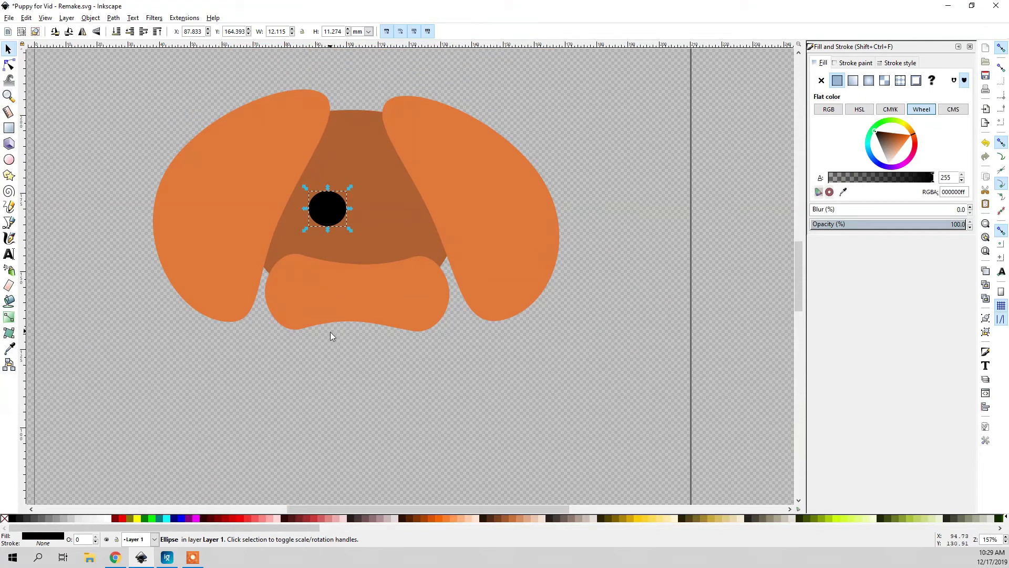
Enlarge the black eye to about 17 × 16 mm to match the proportions in the reference image
click(330, 337)
ctrl+scroll(322, 275, up, 2)
click(168, 557)
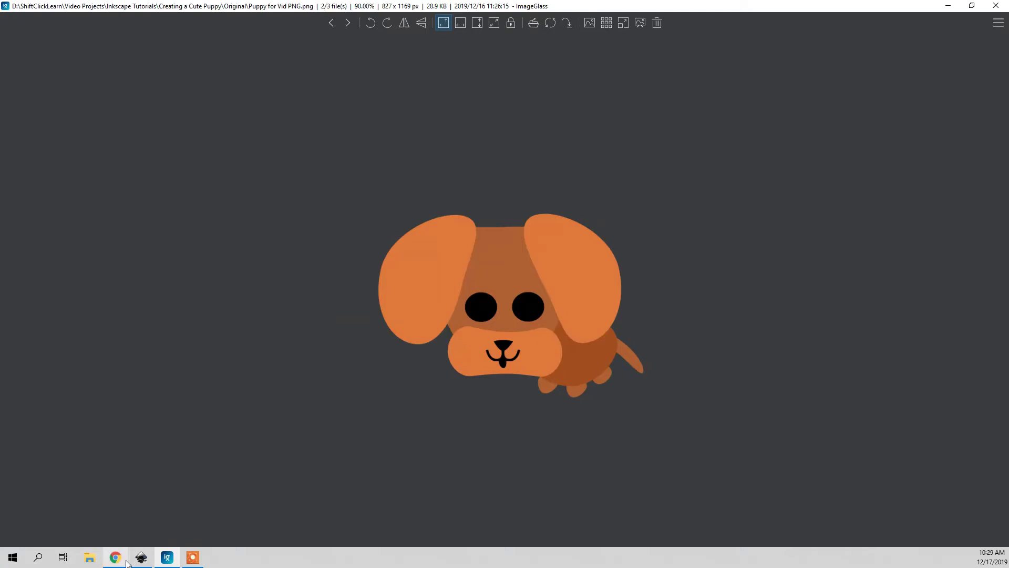
click(141, 556)
scroll(307, 237, up, 6)
click(320, 289)
drag(373, 316, 402, 348)
key(ctrl+z)
Duplicate the black eye and place the copy beside it on the head's right half, level with the first
key(ctrl+d)
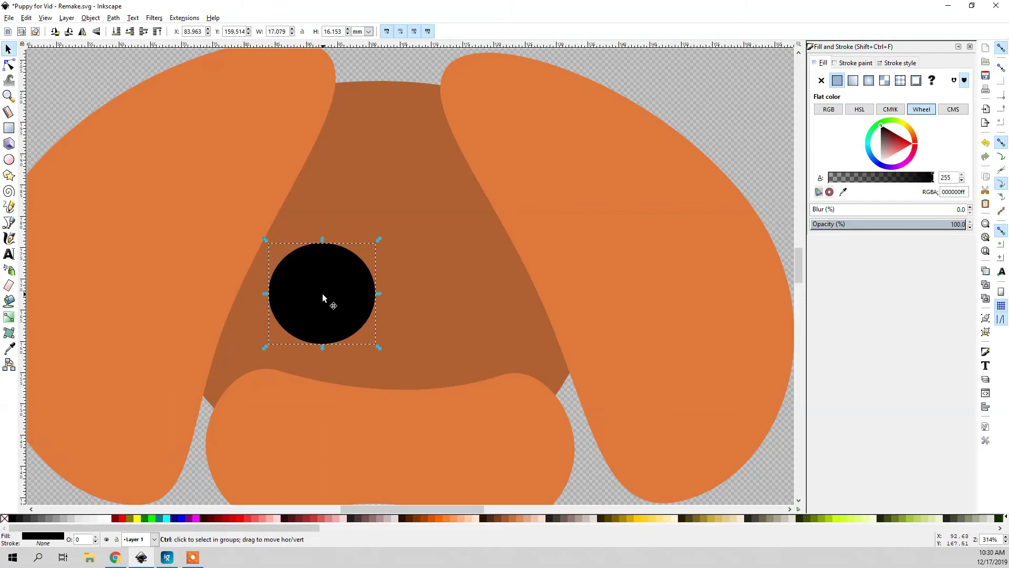
drag(323, 294, 459, 276)
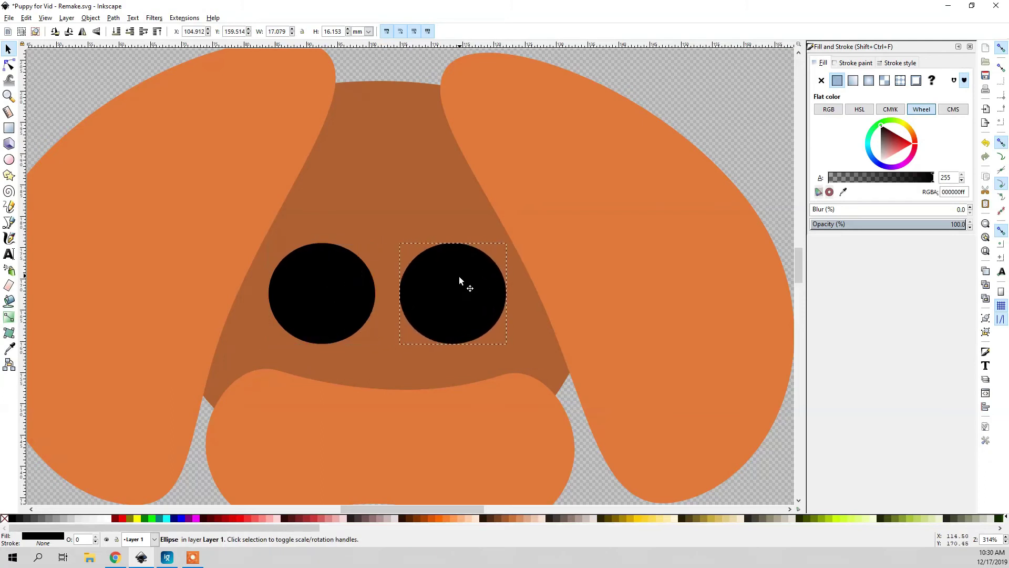
scroll(468, 276, down, 4)
key(Escape)
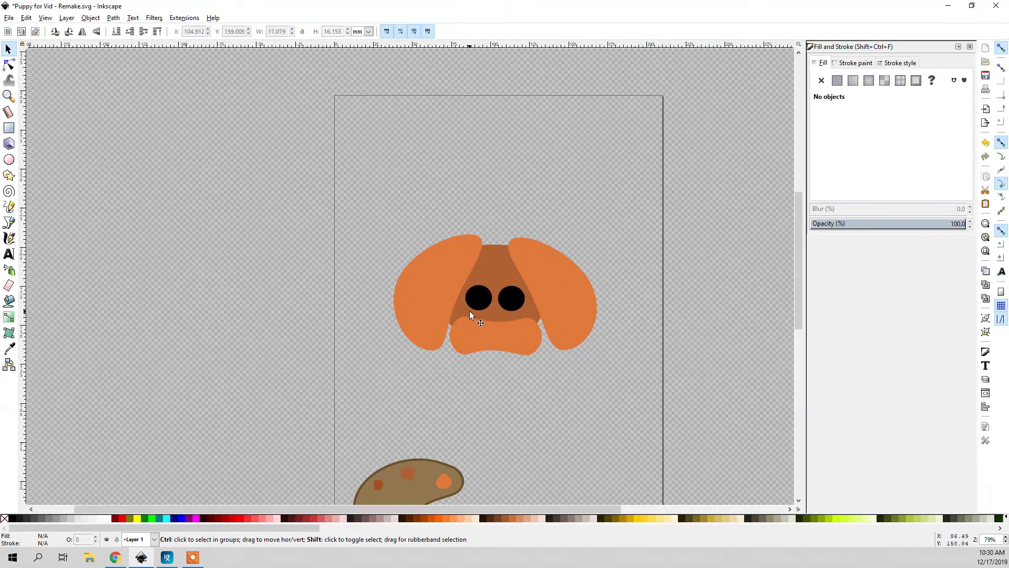
Move the right eye slightly farther outward to widen the gap between the eyes, keeping both level
scroll(469, 311, up, 4)
click(445, 271)
drag(361, 253, 358, 253)
drag(455, 263, 455, 264)
click(607, 474)
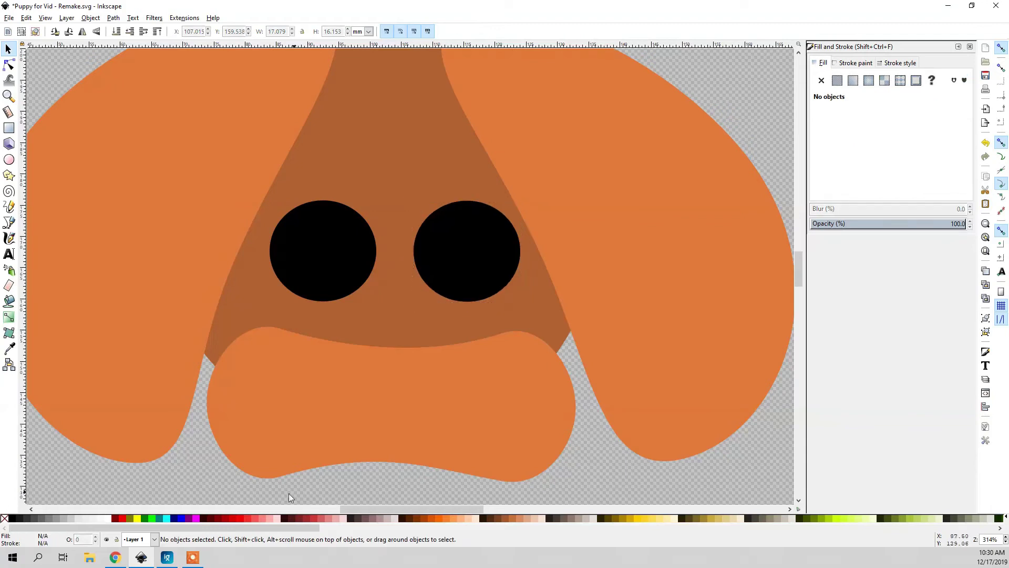
Draw an unfilled J-shaped Bezier path about 3 × 4.8 mm in the empty area below the head for half the mouth
click(167, 557)
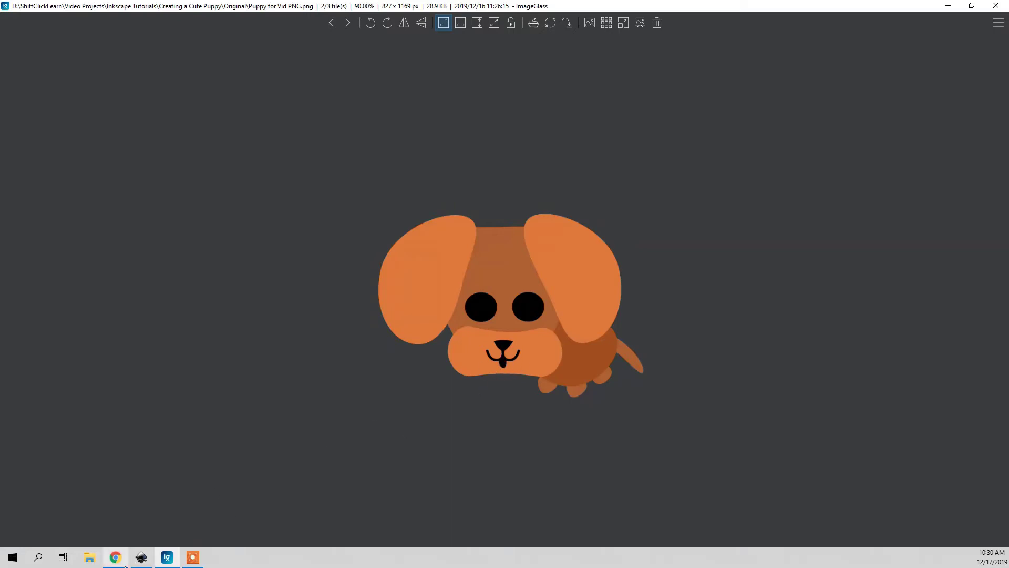
click(141, 557)
scroll(409, 421, down, 10)
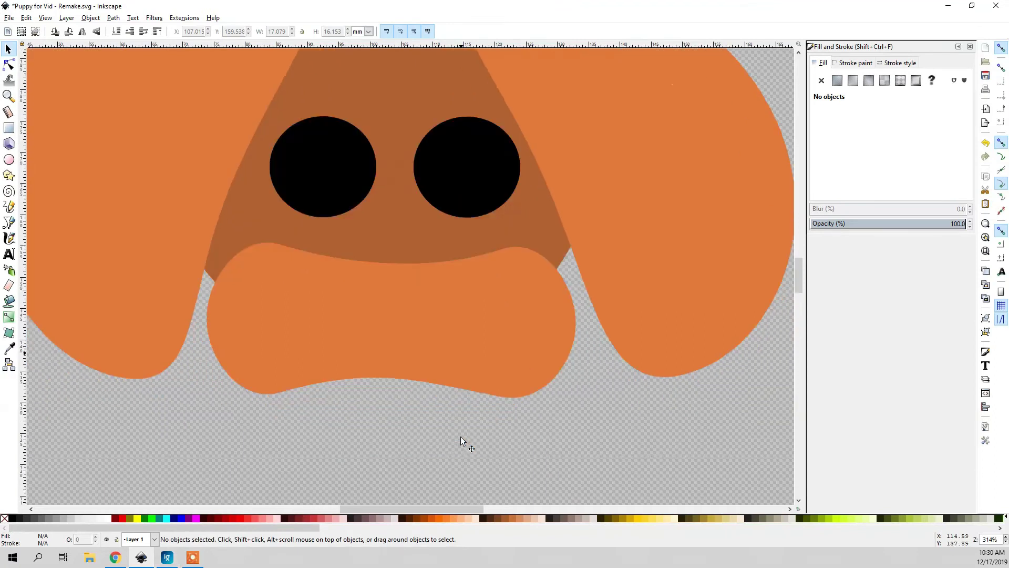
ctrl+scroll(530, 417, down, 4)
ctrl+scroll(486, 404, up, 4)
ctrl+scroll(294, 404, up, 3)
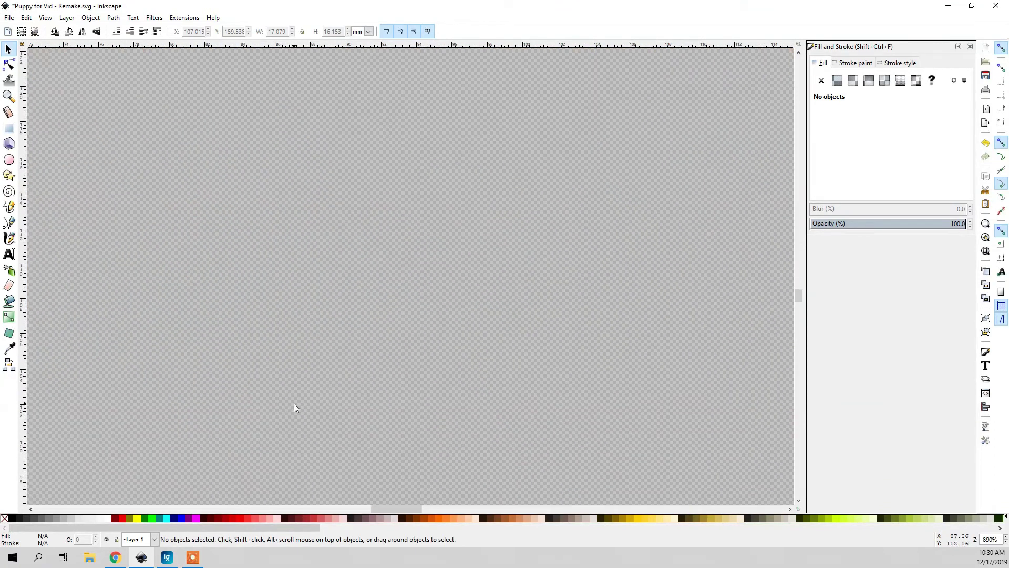
click(7, 223)
click(303, 224)
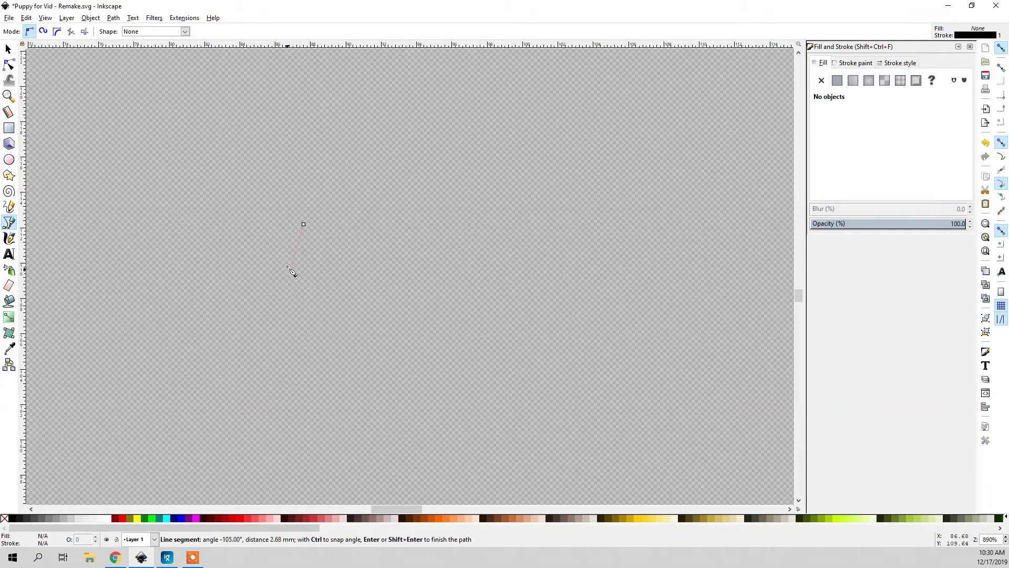
click(302, 298)
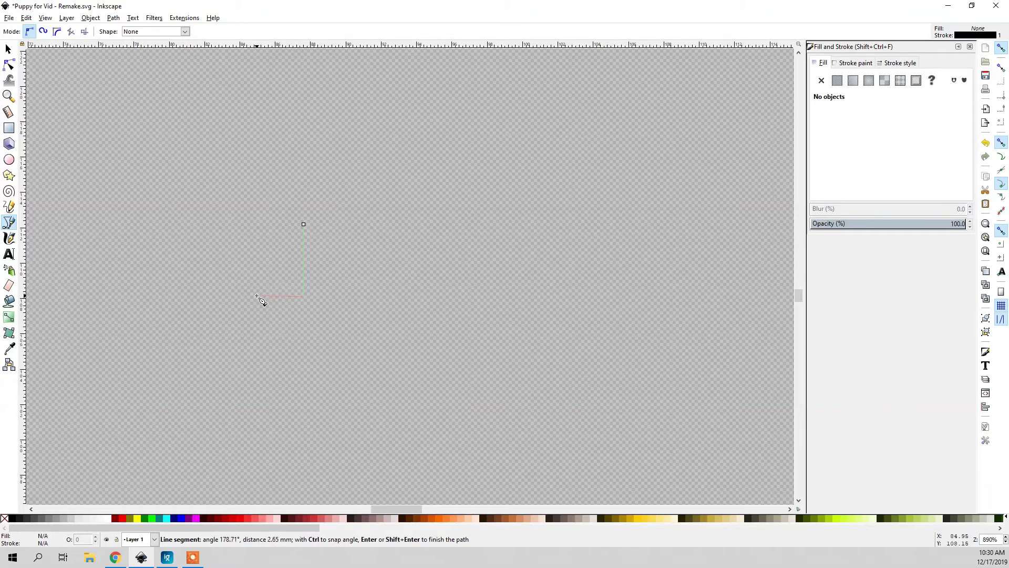
drag(254, 290, 237, 260)
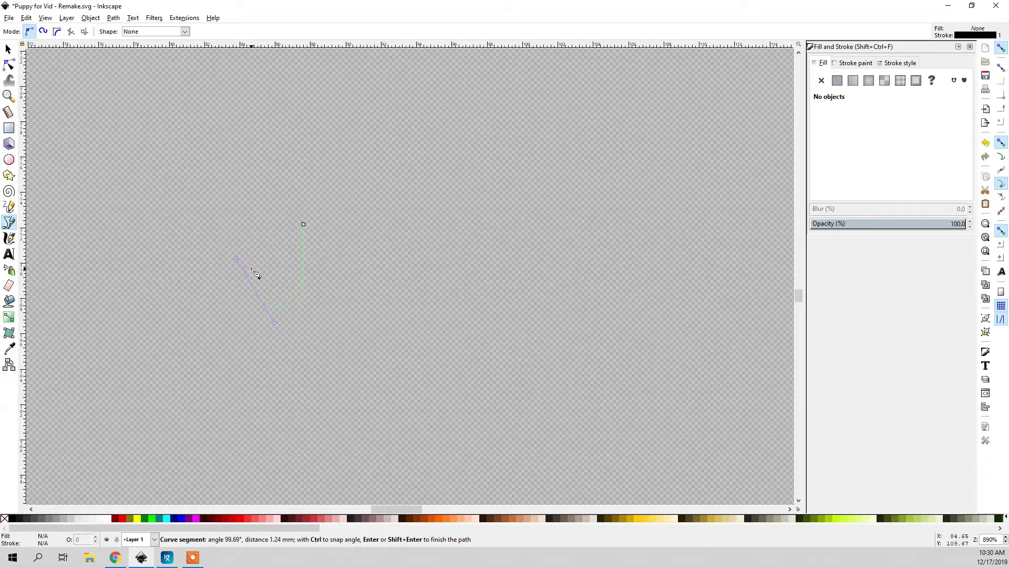
key(Return)
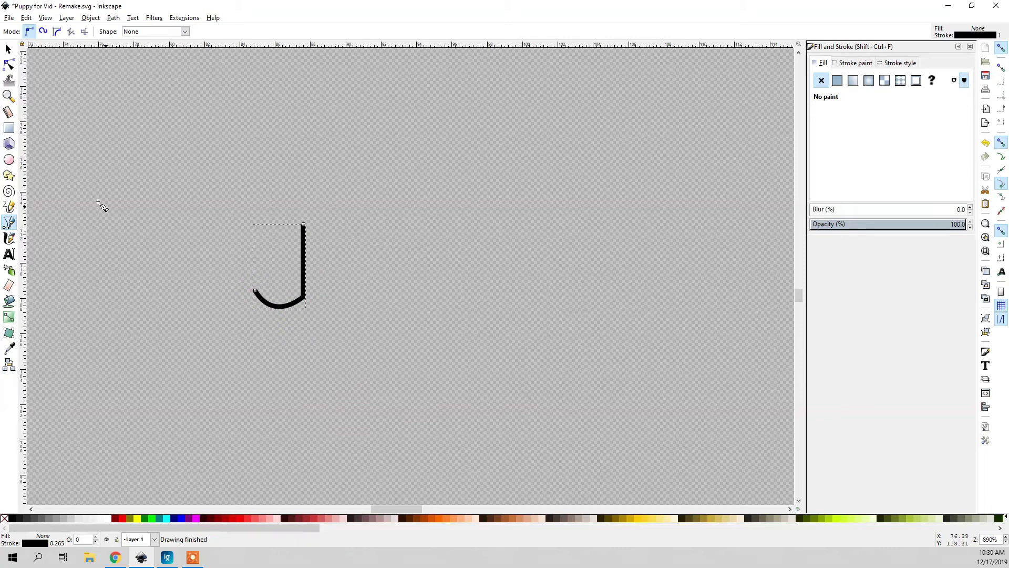
Smooth the J path's corner node, move its top end node 0.5 mm to the right and nudge the corner node
click(8, 49)
scroll(327, 302, up, 1)
double_click(284, 297)
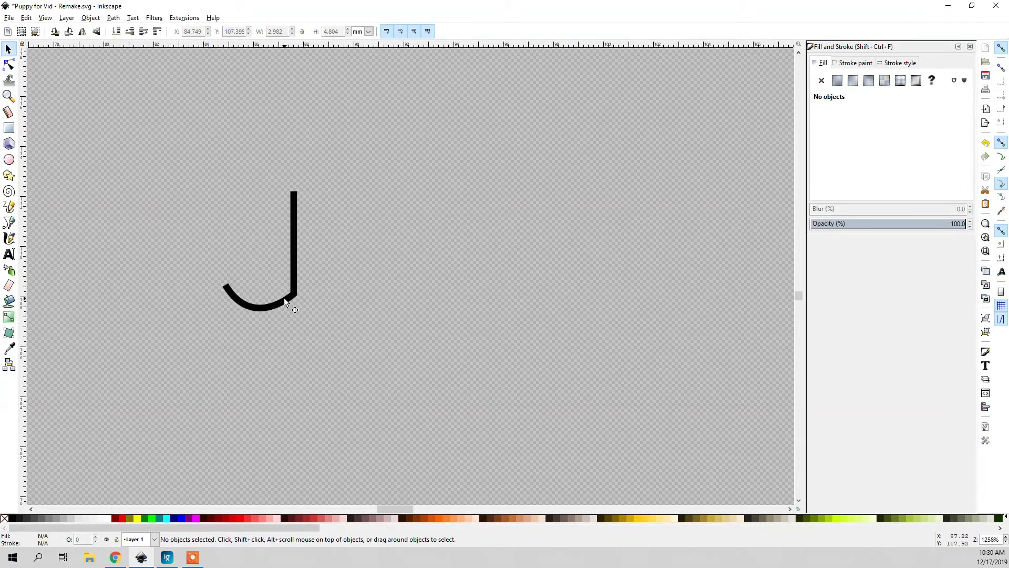
click(8, 49)
click(9, 65)
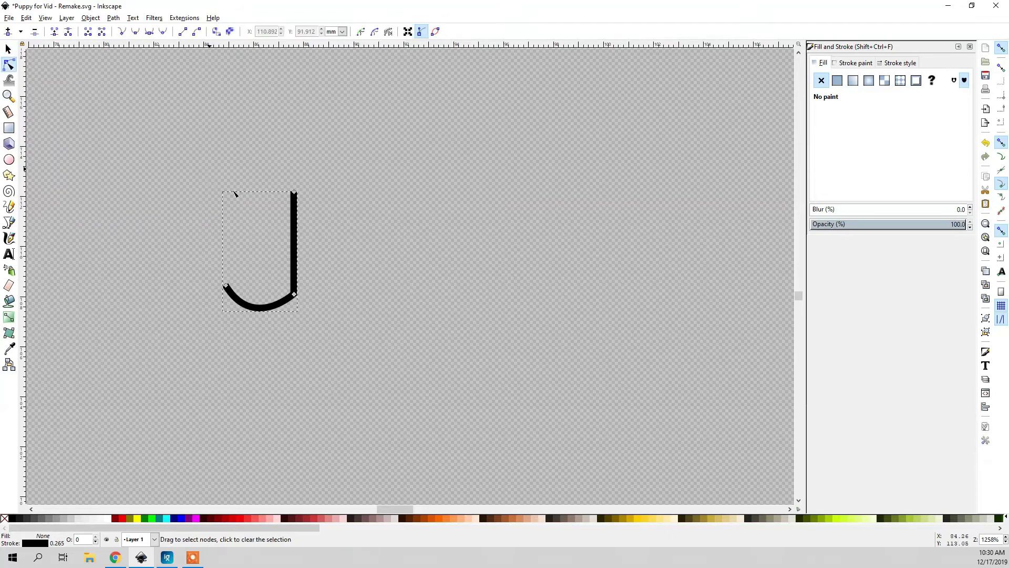
ctrl+click(295, 295)
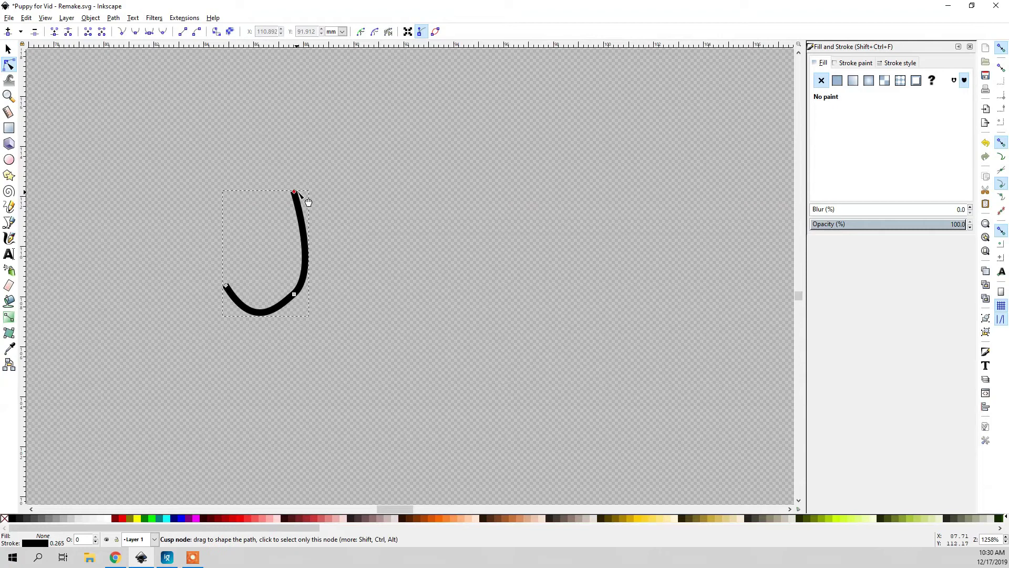
drag(295, 190, 306, 193)
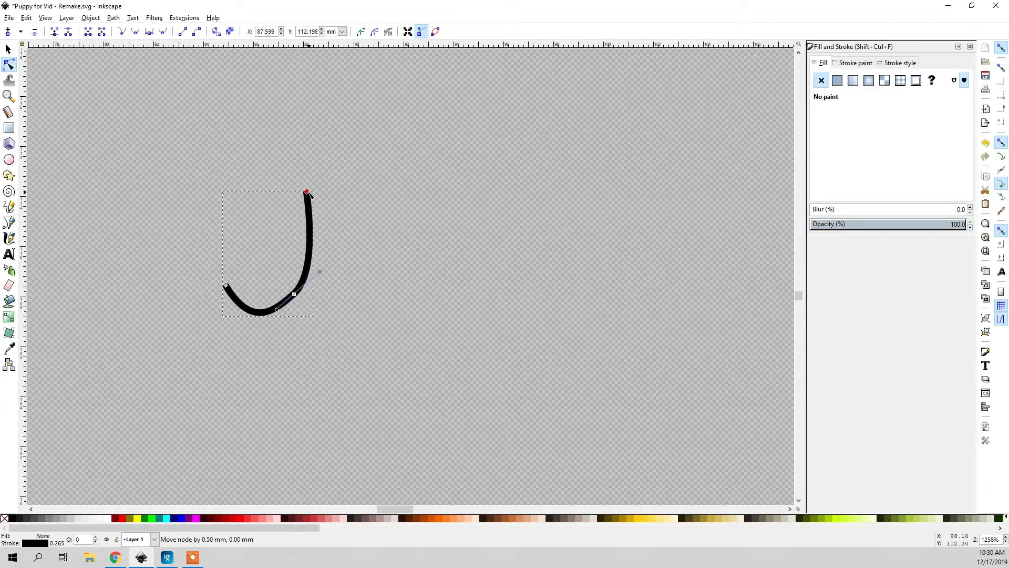
drag(295, 295, 298, 295)
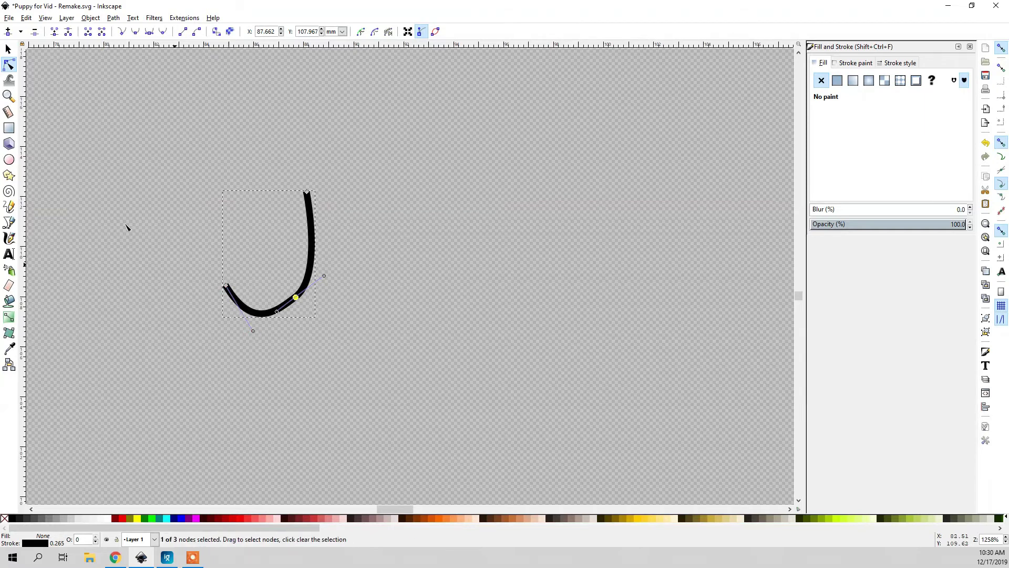
Delete the middle node of the J path so it becomes one continuous curve between its two end nodes
click(8, 49)
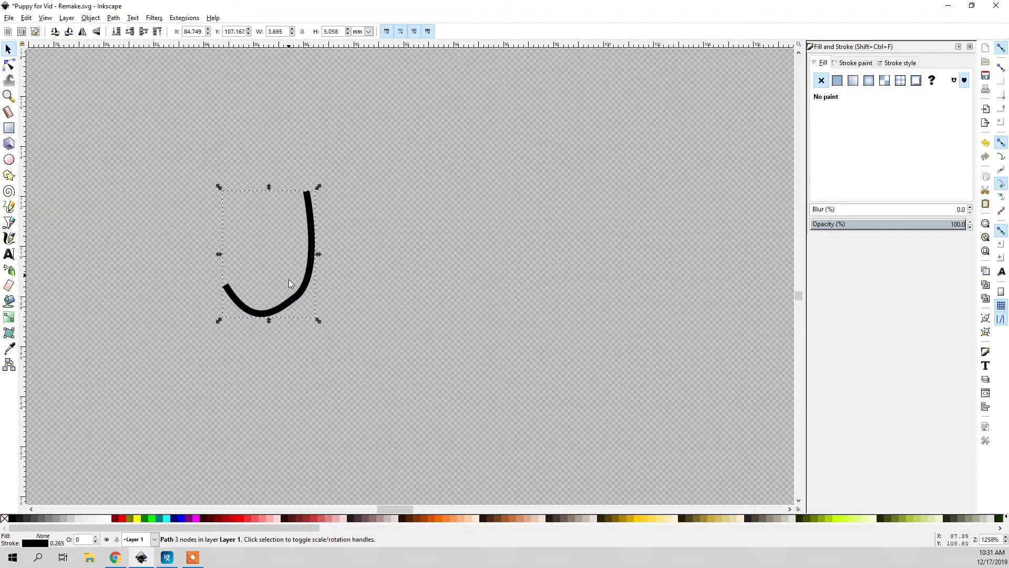
scroll(307, 300, up, 6)
scroll(305, 281, down, 2)
click(305, 280)
double_click(295, 293)
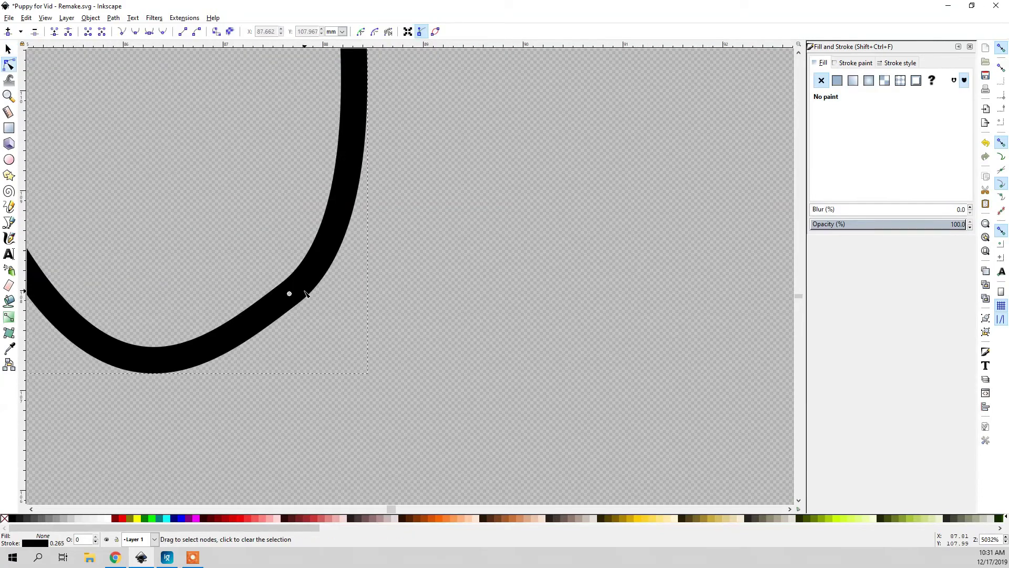
click(290, 294)
key(Delete)
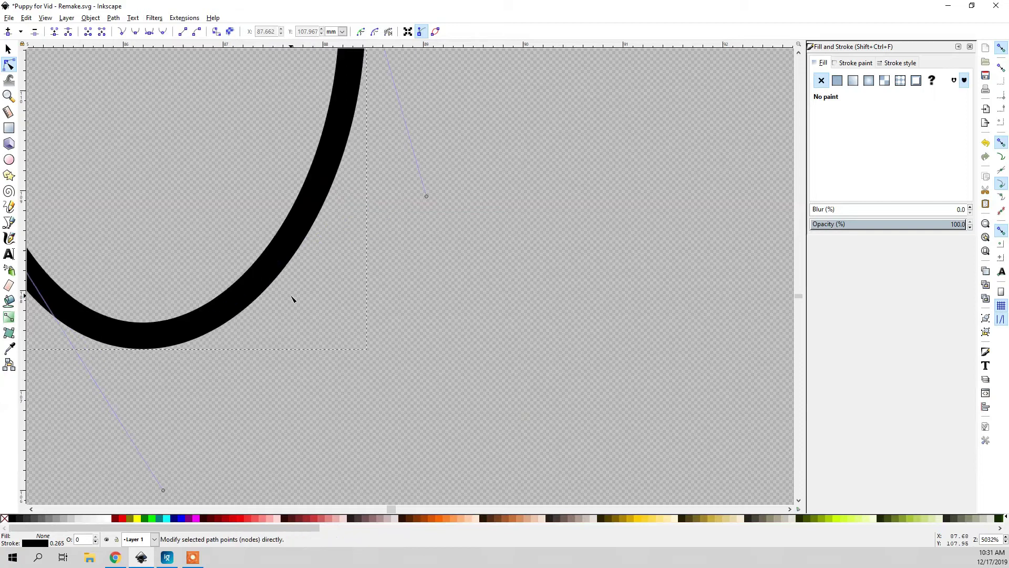
scroll(291, 280, down, 1)
scroll(289, 279, down, 2)
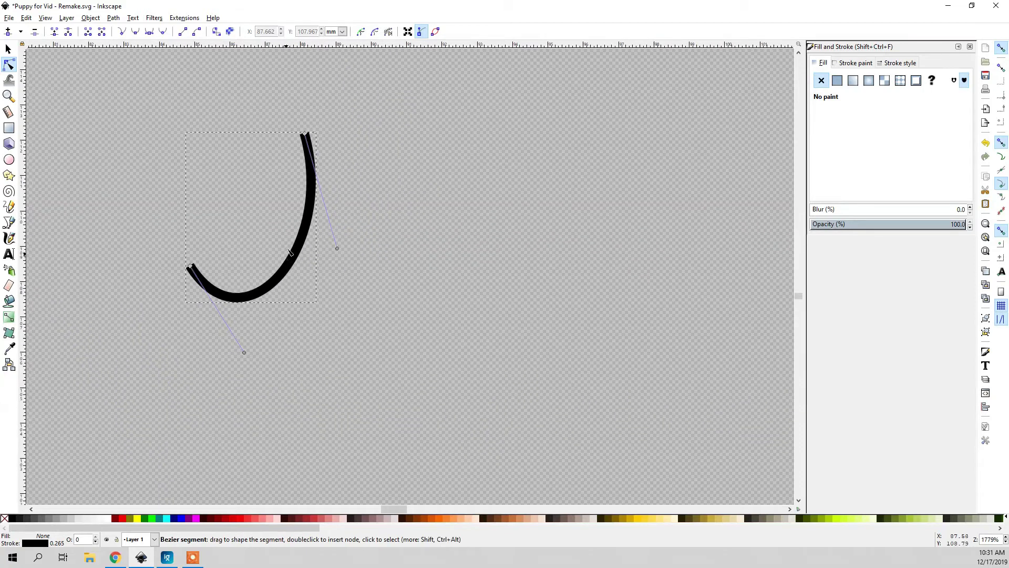
scroll(353, 254, up, 1)
click(8, 49)
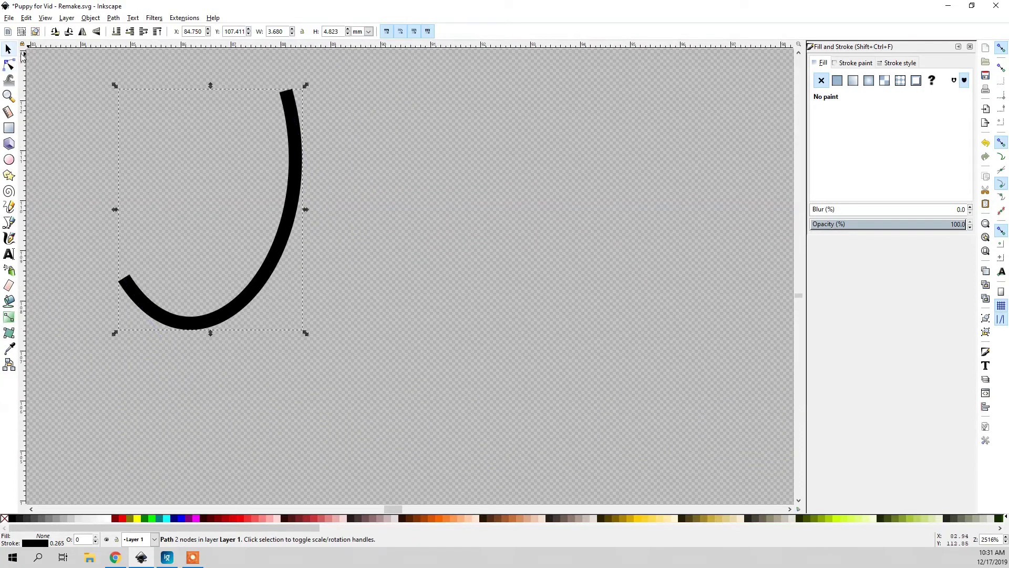
Duplicate the mouth curve, flip the copy horizontally and place it so both curves touch back to back along their upper parts
key(ctrl+d)
drag(285, 203, 392, 213)
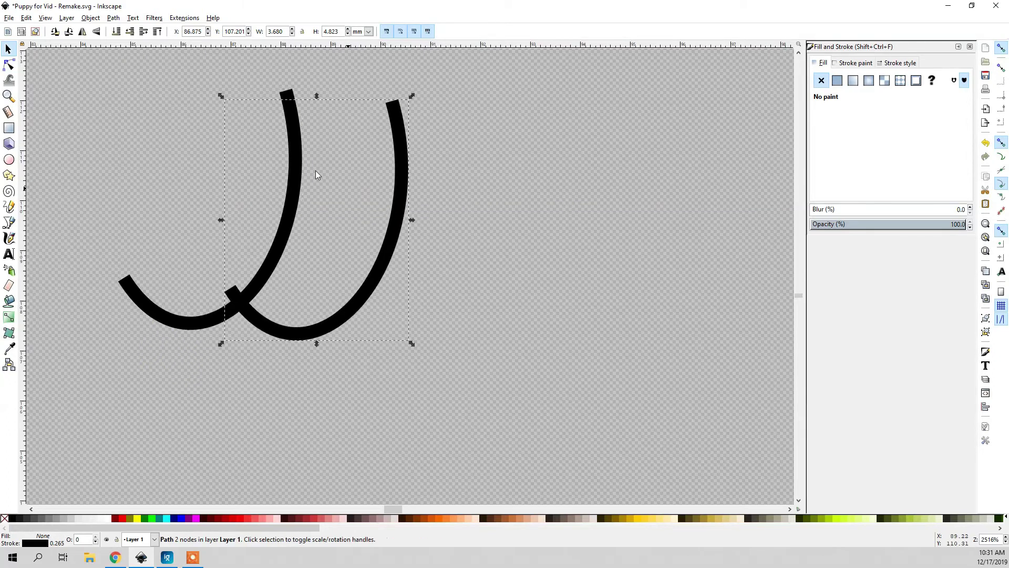
click(86, 32)
drag(240, 185, 288, 164)
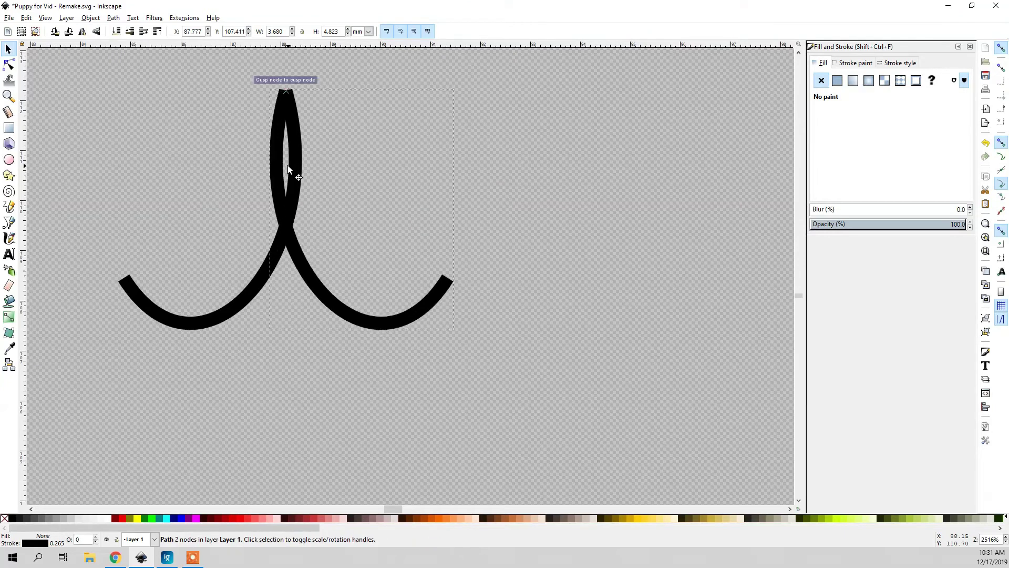
drag(291, 244, 321, 247)
click(238, 212)
Compare the paired mouth curves with the puppy's mouth in the reference image in ImageGlass
ctrl+scroll(287, 226, down, 2)
scroll(284, 172, up, 1)
ctrl+scroll(284, 172, up, 2)
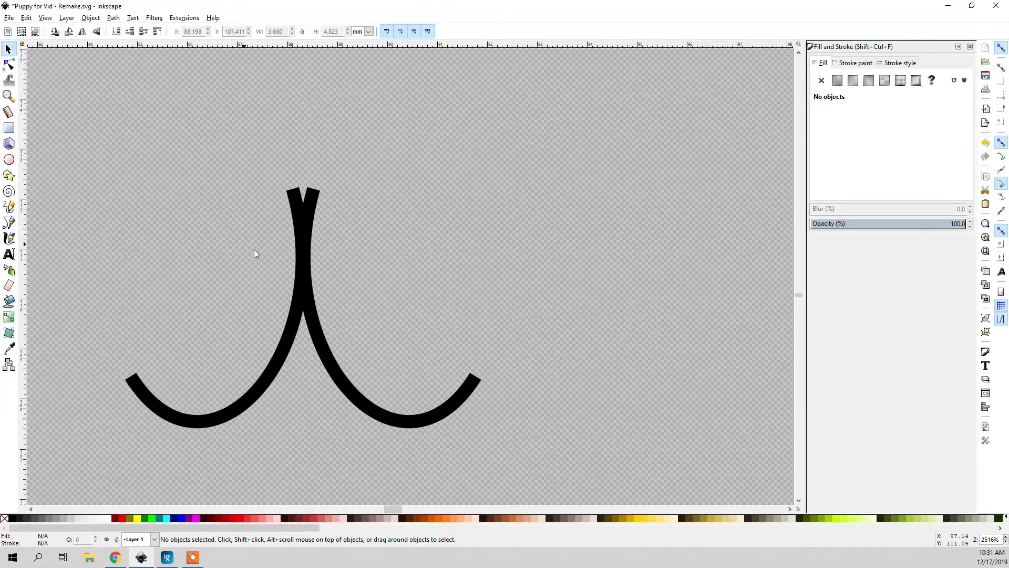
ctrl+scroll(297, 288, down, 4)
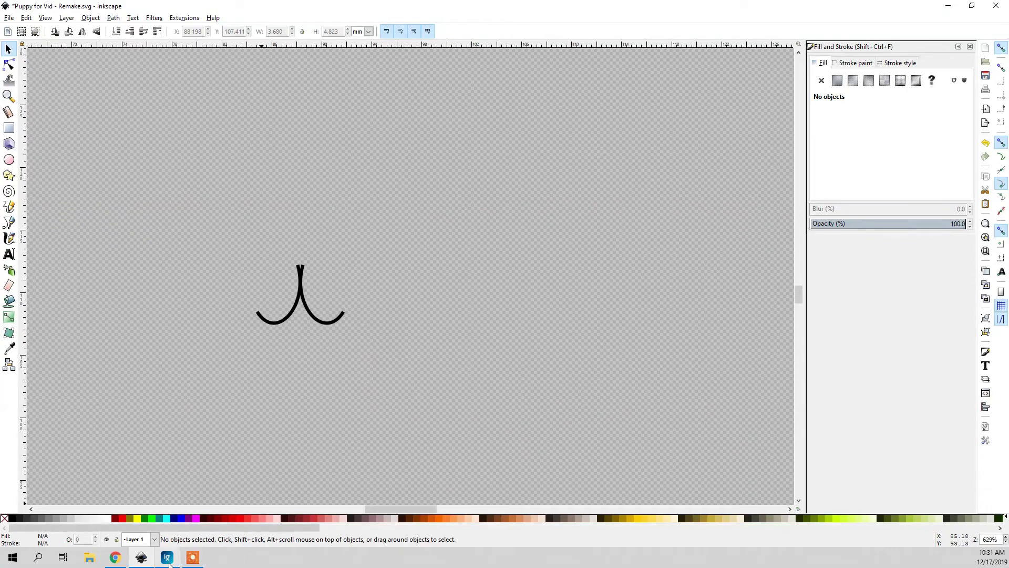
click(167, 558)
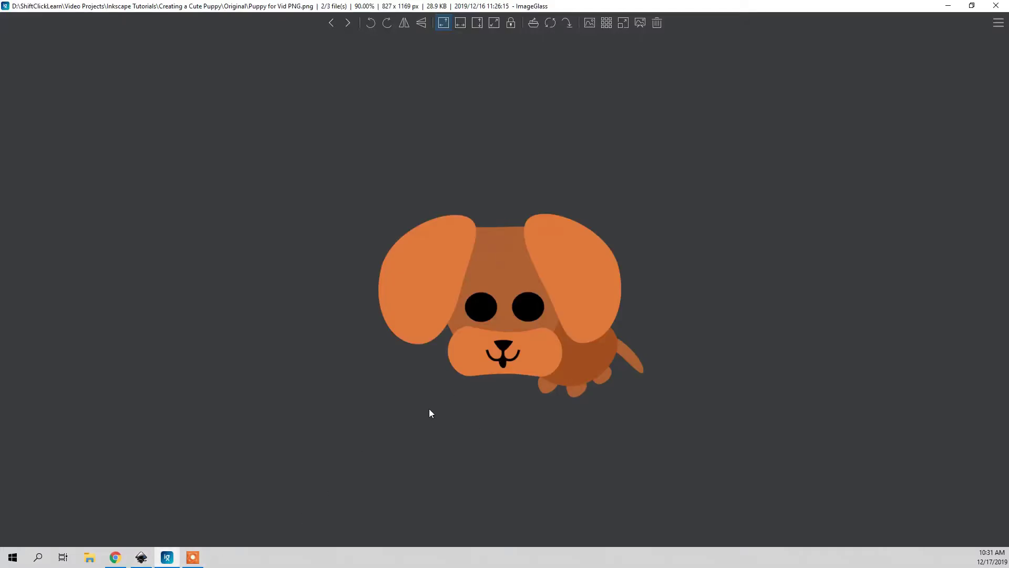
click(142, 557)
ctrl+scroll(298, 318, up, 2)
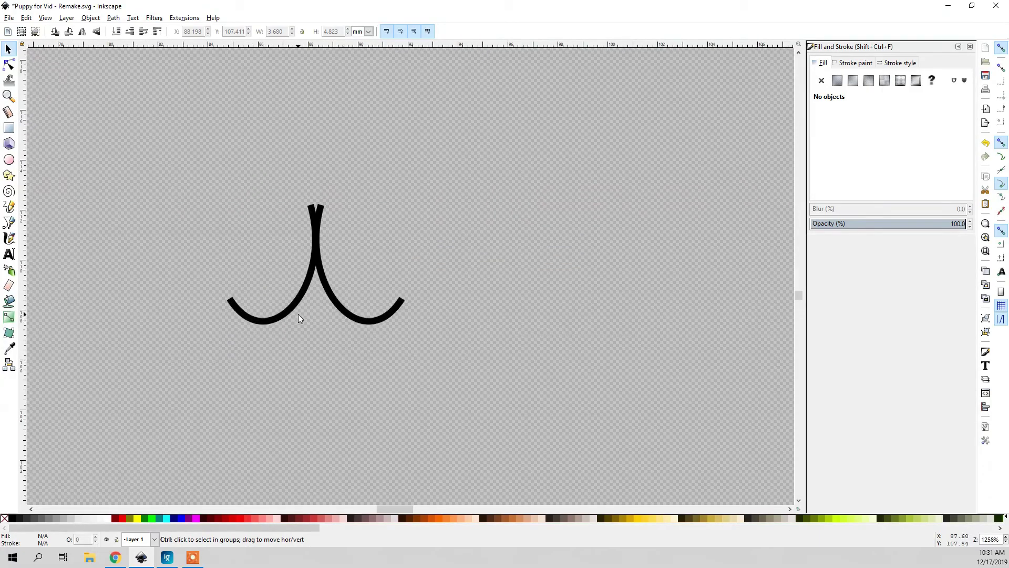
Narrow both mouth curves symmetrically from their outer sides to about 3.0 mm wide each
ctrl+scroll(316, 300, up, 2)
ctrl+scroll(345, 280, down, 1)
ctrl+scroll(345, 281, down, 1)
ctrl+scroll(353, 220, up, 1)
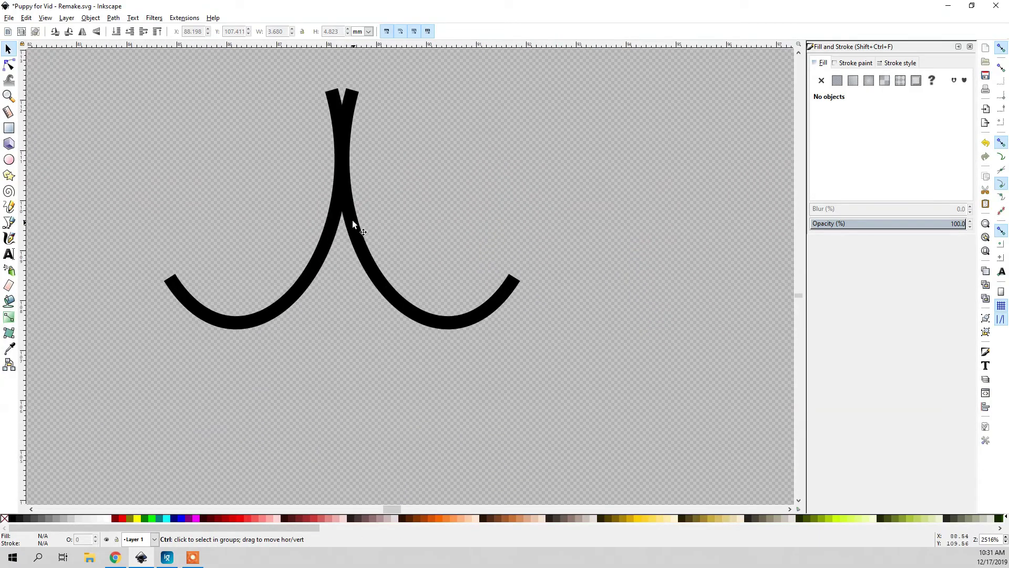
click(309, 280)
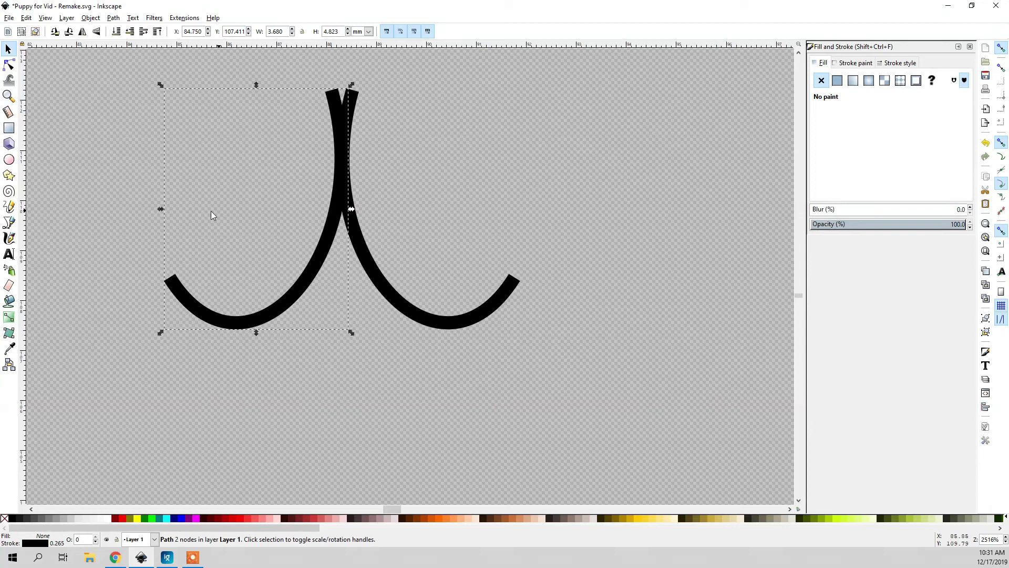
drag(159, 209, 193, 208)
click(391, 284)
drag(525, 209, 487, 217)
click(567, 266)
scroll(349, 190, up, 2)
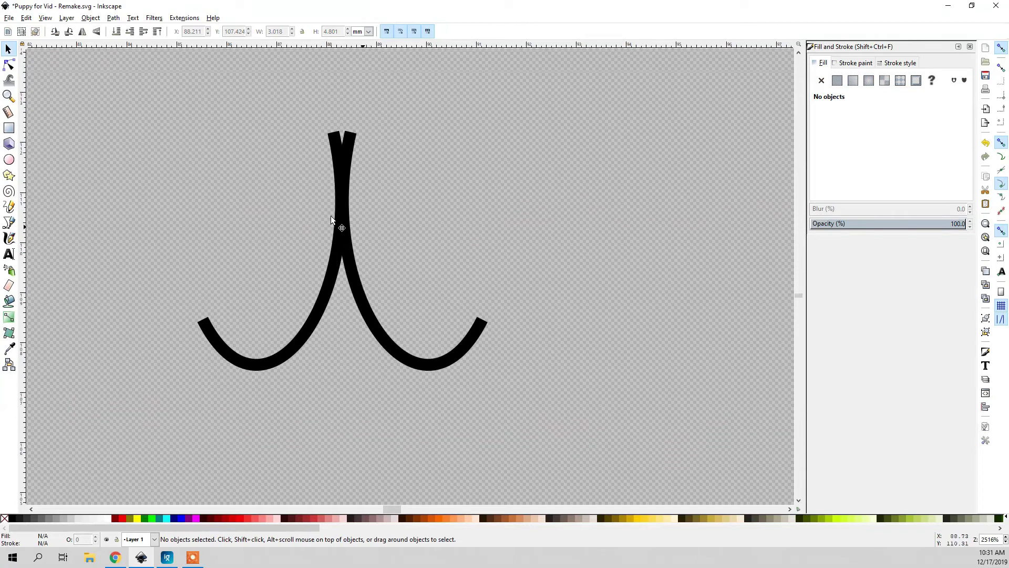
Draw a black rectangle about 1.7 × 1.4 mm over the upper ends of the mouth curves and convert it to a path
click(9, 128)
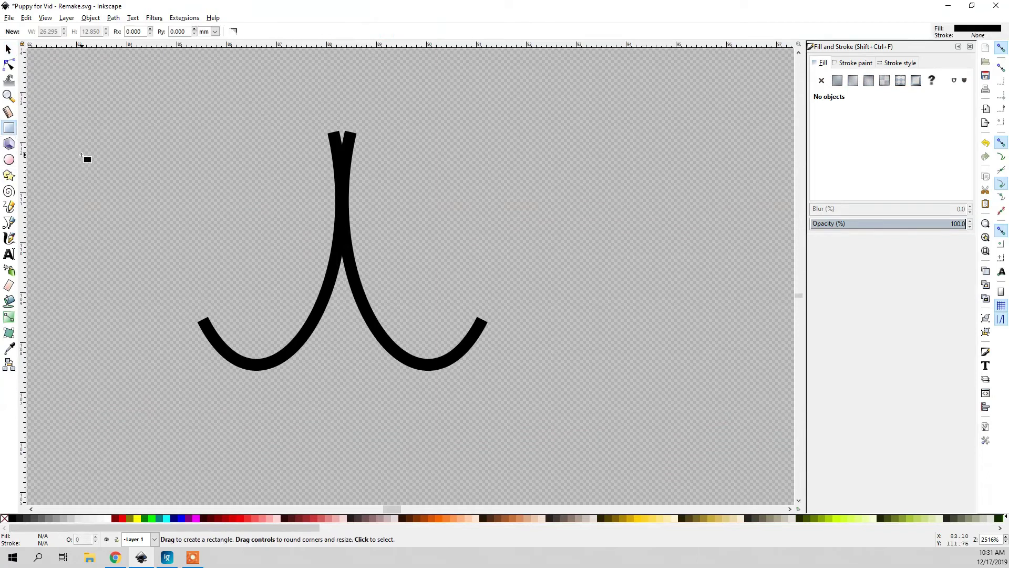
drag(308, 99, 395, 169)
click(8, 49)
drag(329, 119, 315, 118)
click(113, 18)
click(136, 29)
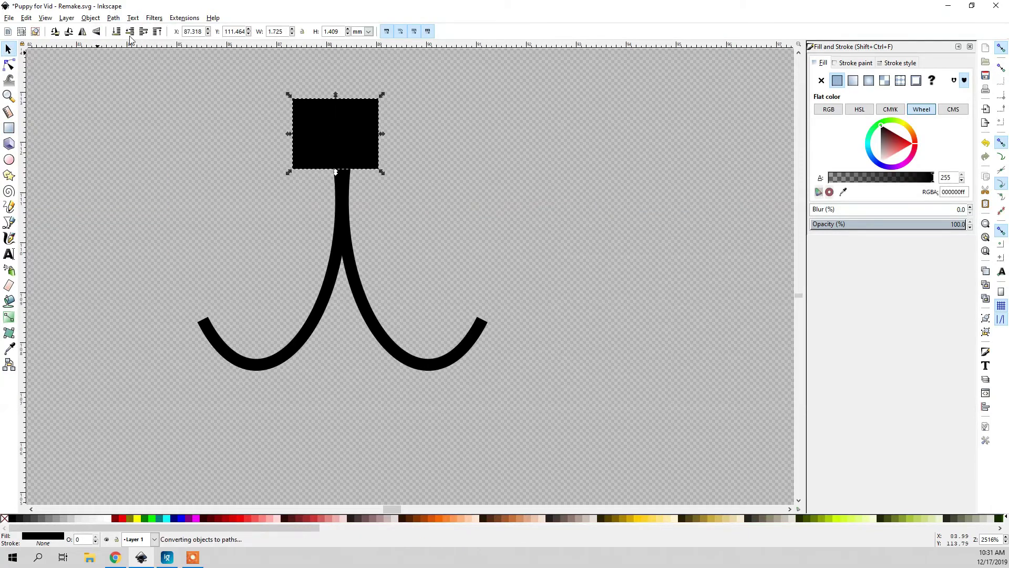
scroll(316, 176, up, 1)
click(338, 159)
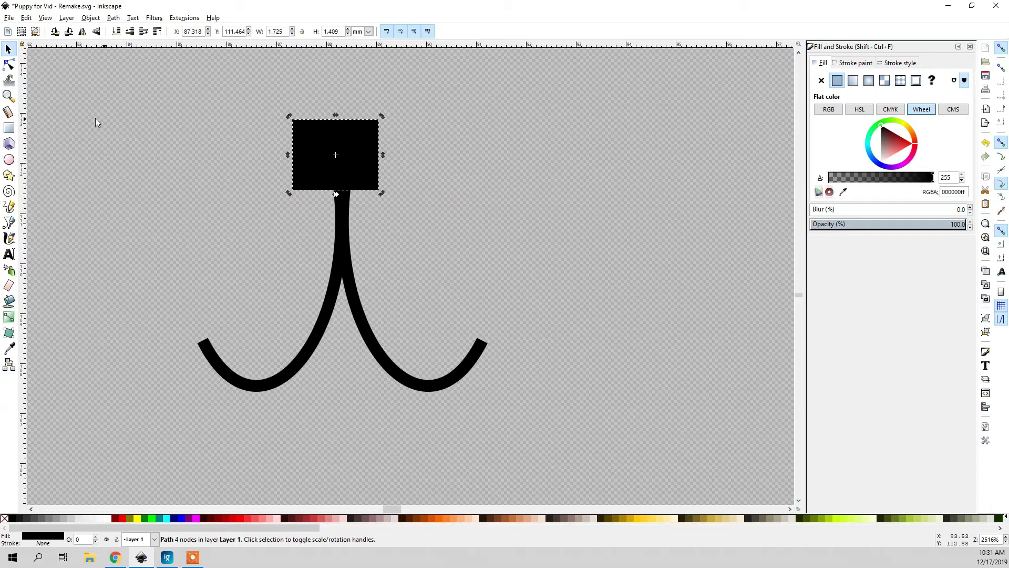
Reduce the rectangle path to three nodes and centre the remaining upper node above the base, forming a triangle
click(8, 65)
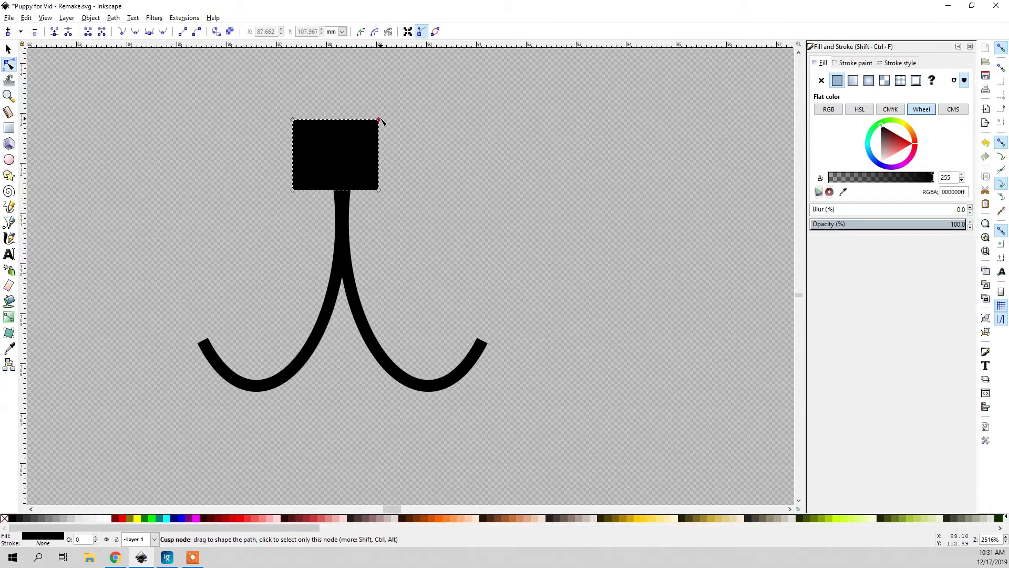
drag(379, 121, 296, 122)
drag(379, 100, 384, 192)
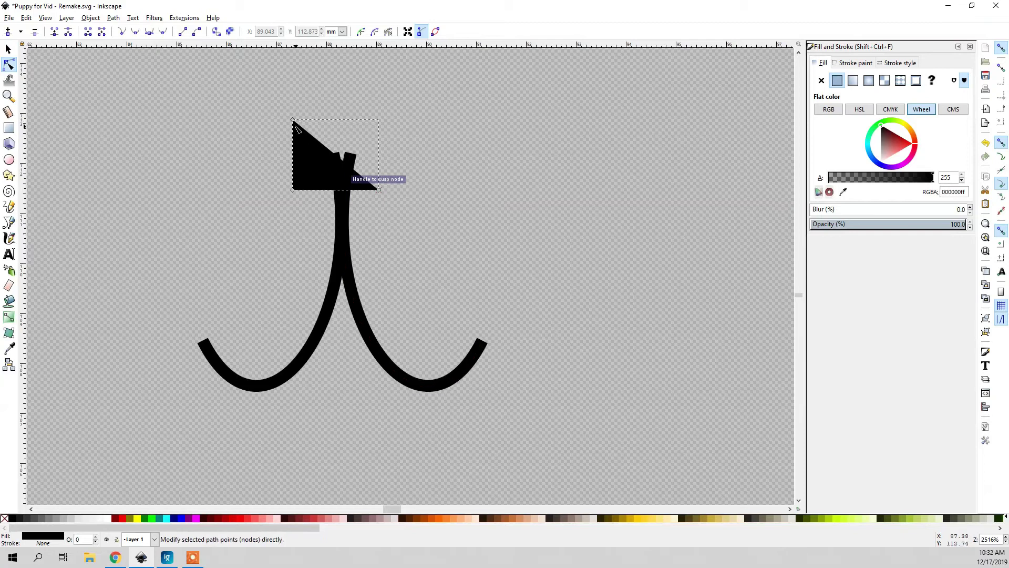
drag(296, 122, 340, 127)
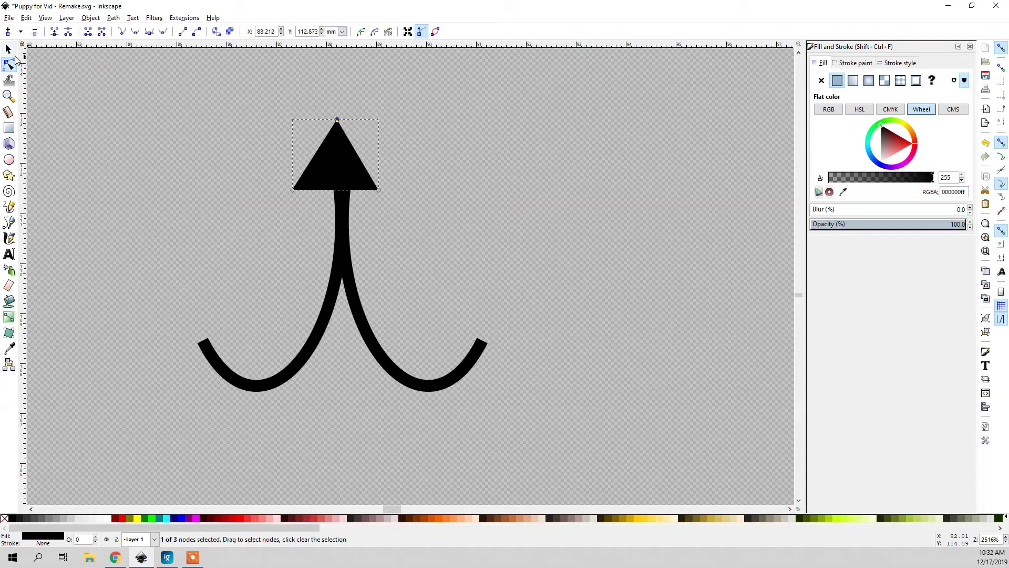
Smooth the triangle's apex node, centre the shape over the tops of the mouth curves and flip it vertically as a nose
click(322, 117)
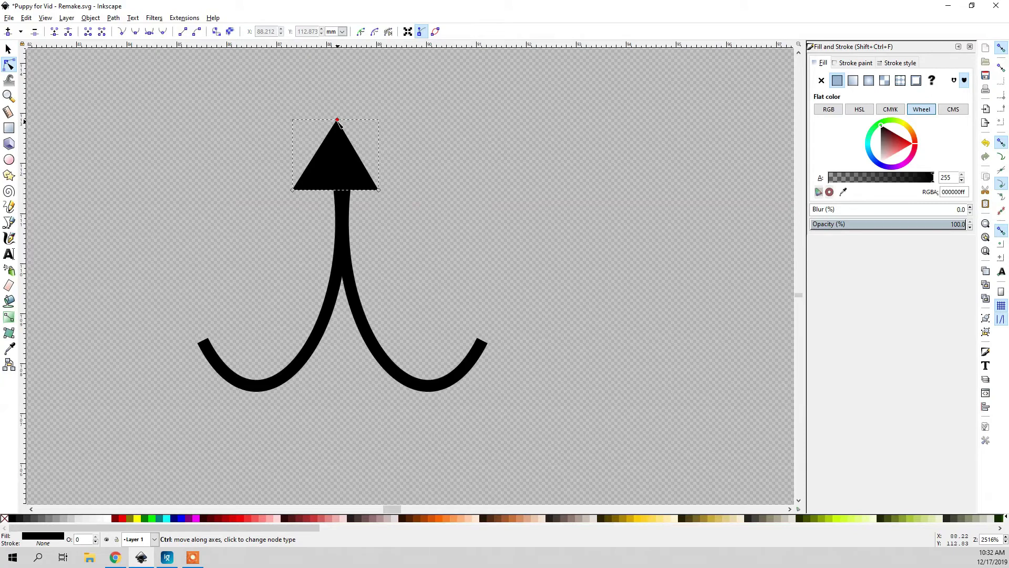
ctrl+click(338, 121)
key(s)
drag(345, 156, 345, 177)
click(96, 32)
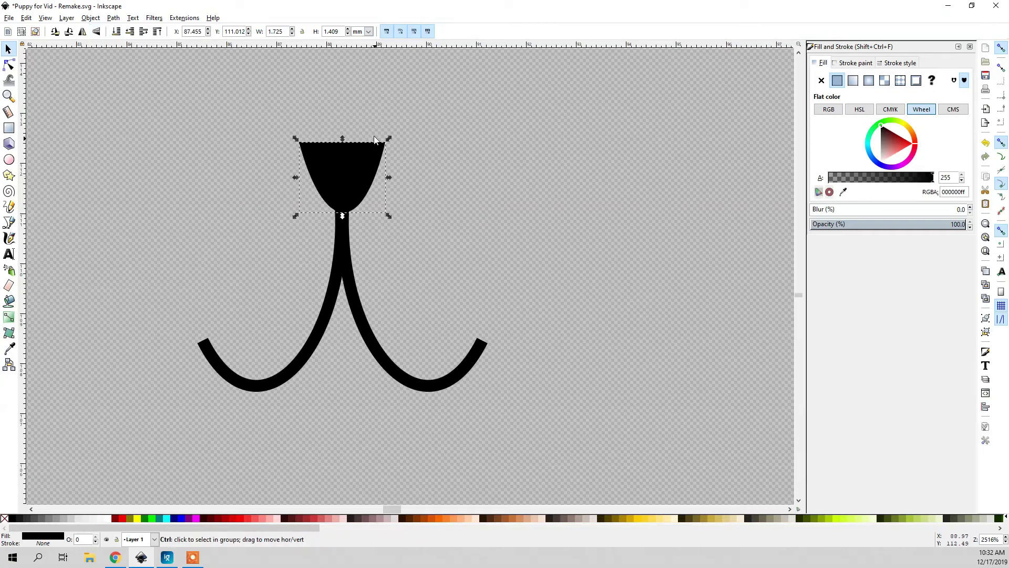
Bow the nose's flat upper edge slightly upward and nudge the nose down onto the mouth curves
scroll(336, 175, up, 3)
scroll(327, 173, up, 2)
scroll(322, 156, down, 2)
double_click(323, 162)
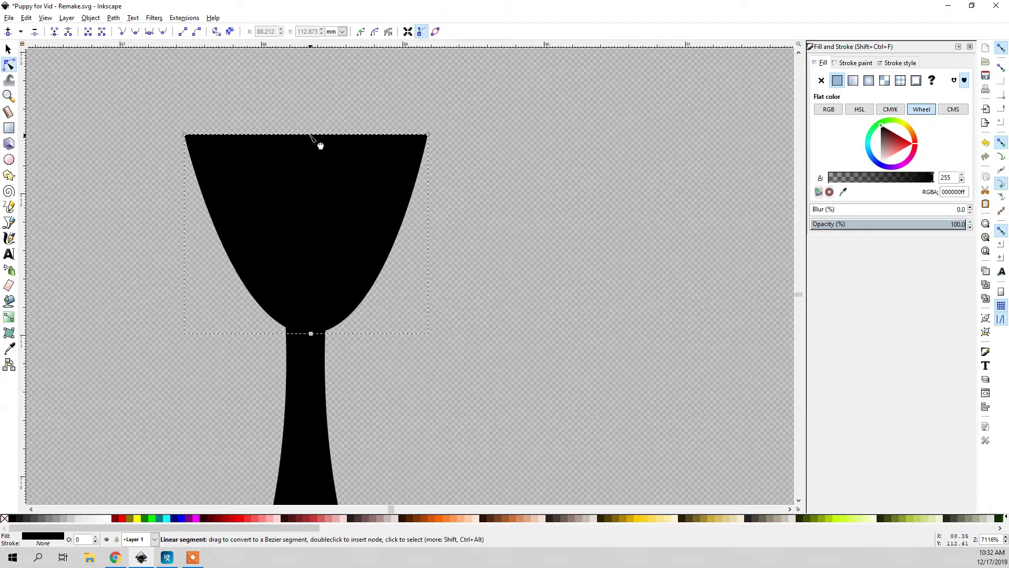
drag(308, 135, 306, 125)
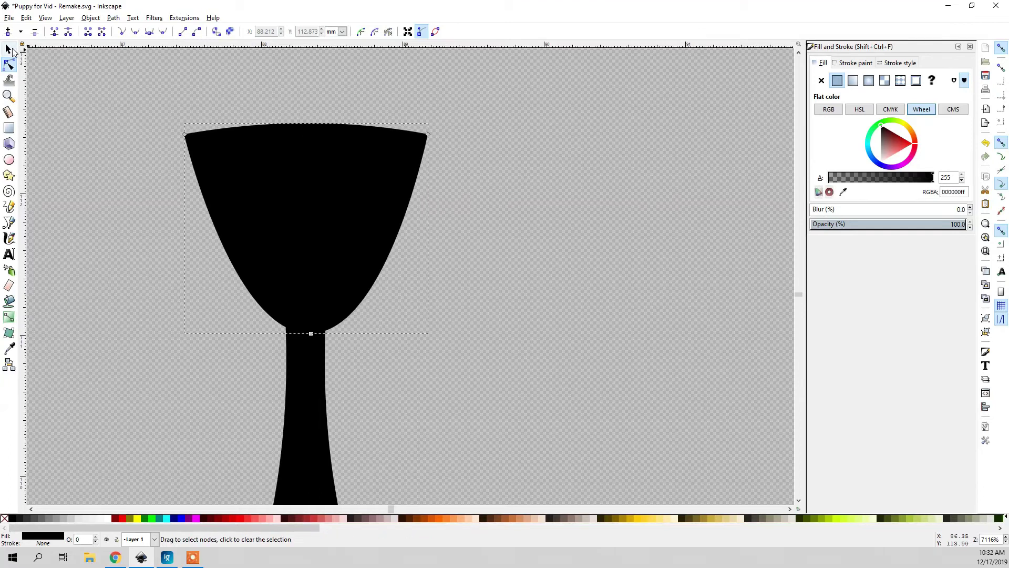
click(12, 51)
scroll(292, 177, down, 4)
drag(292, 184, 291, 187)
click(364, 225)
scroll(302, 321, up, 2)
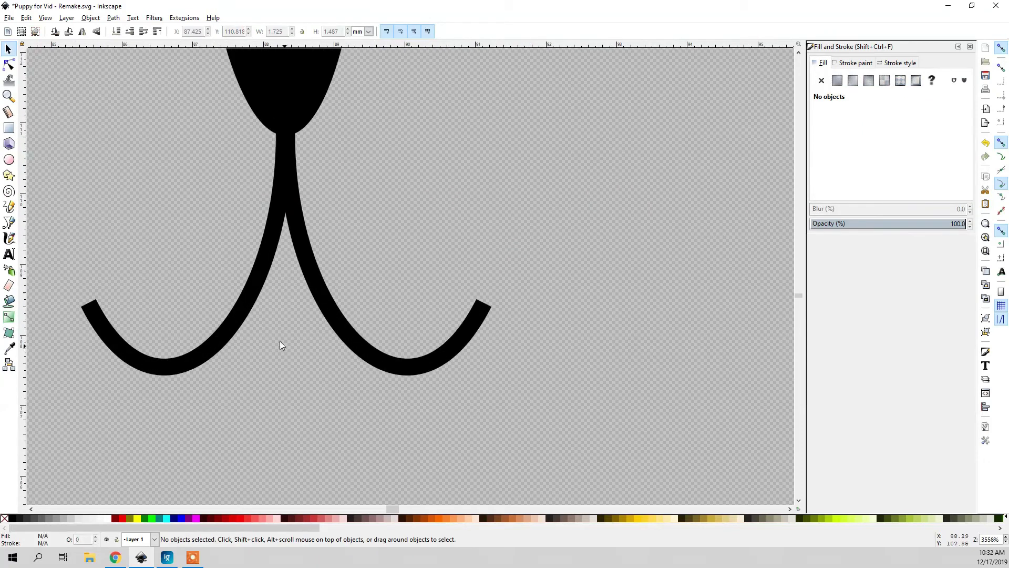
Draw a closed seven-node tongue path about 2.0 × 4.2 mm between the mouth curves, with a rounded tip hanging below them
scroll(279, 341, down, 4)
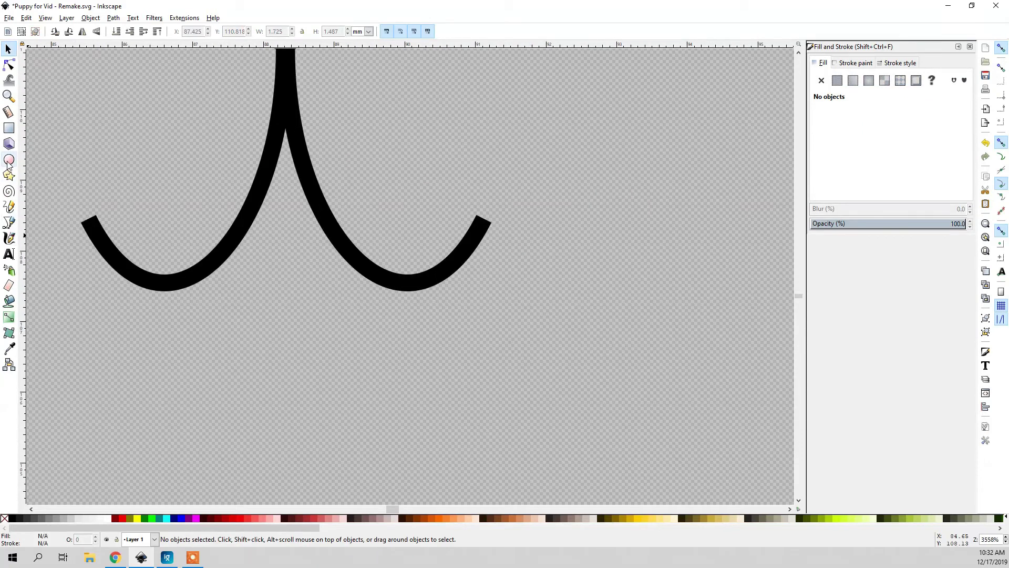
click(9, 222)
click(229, 250)
drag(231, 360, 256, 368)
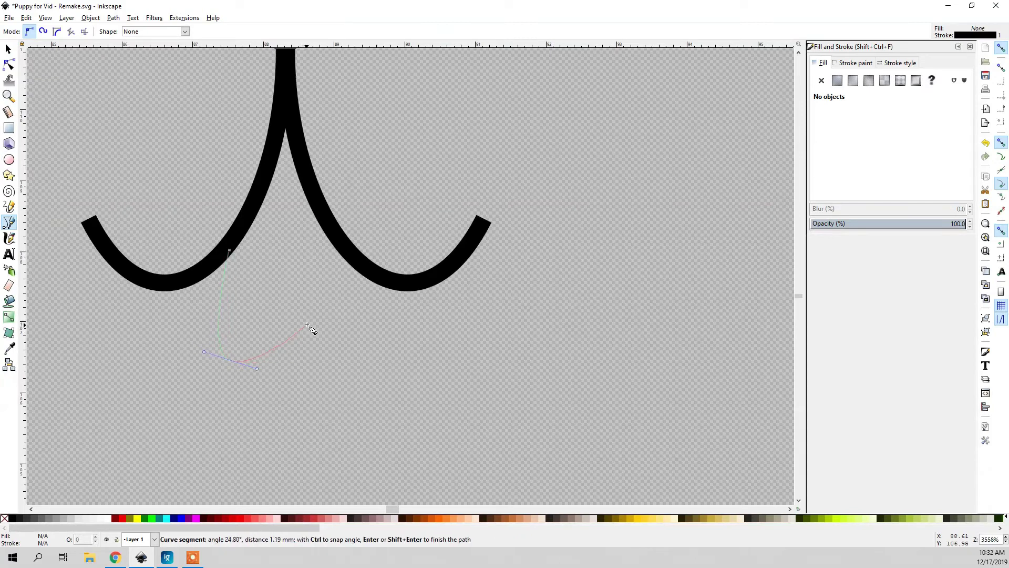
click(340, 244)
click(295, 142)
click(289, 106)
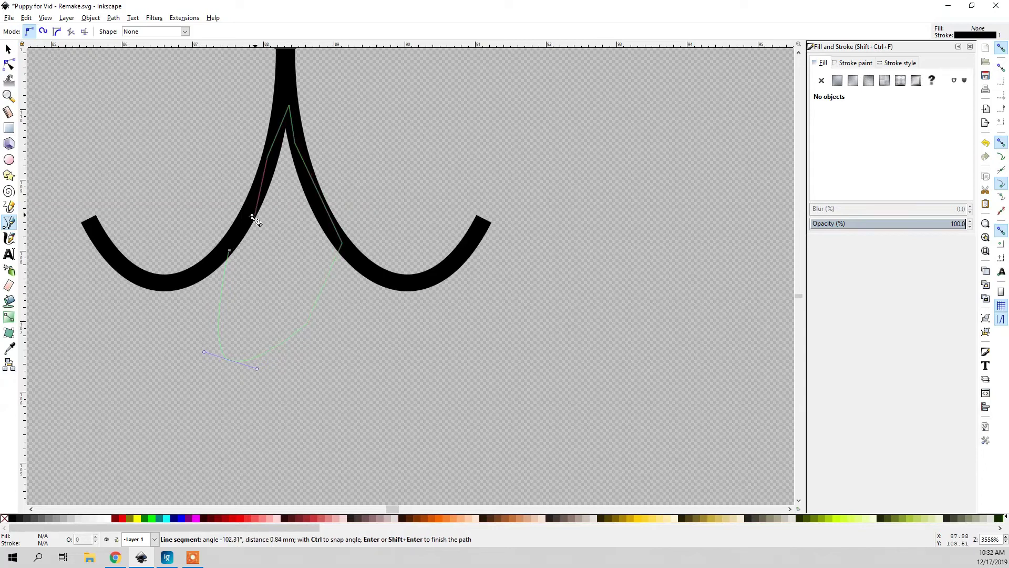
click(229, 251)
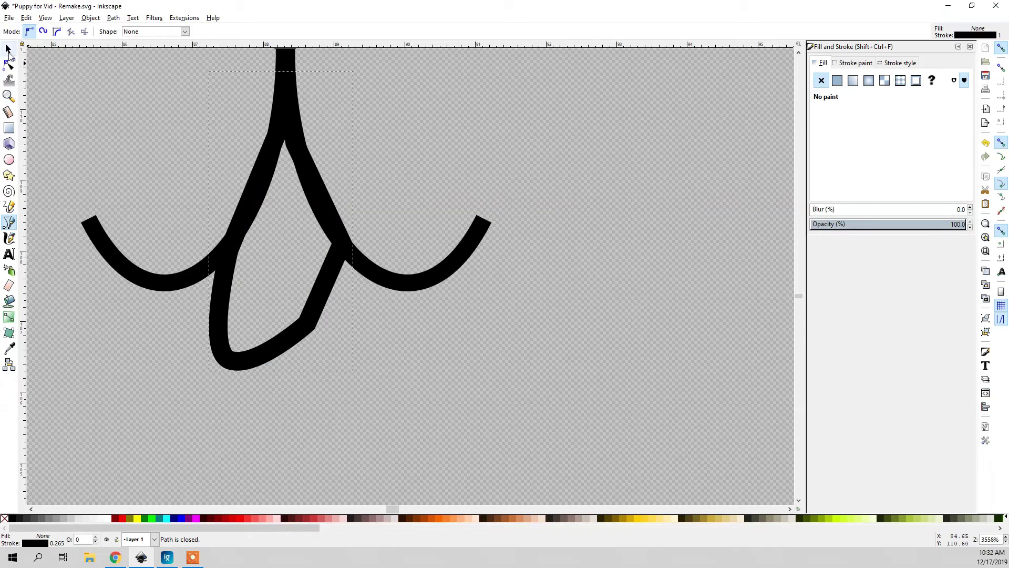
Give the tongue path a flat black fill and remove its stroke
click(8, 49)
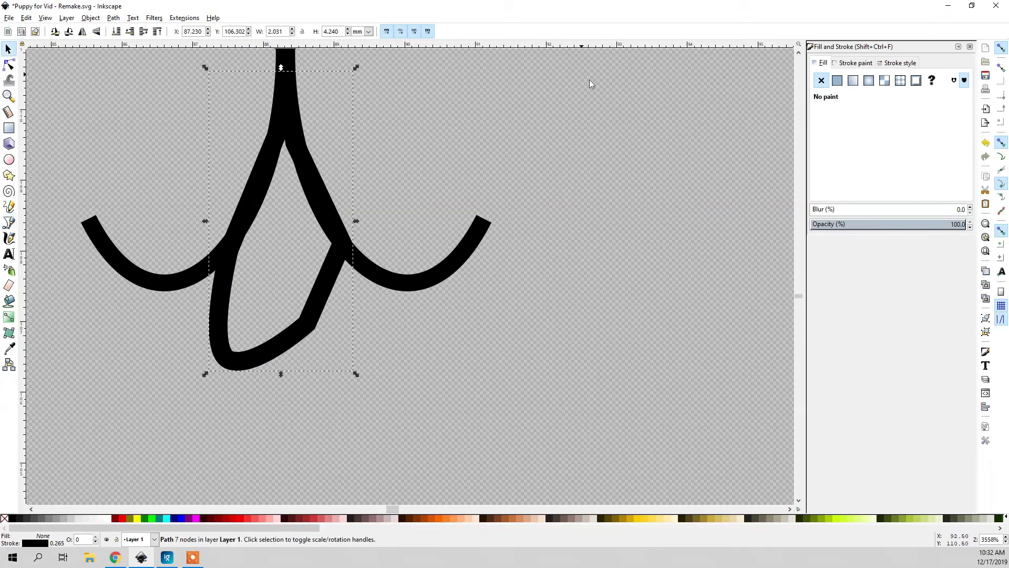
click(836, 81)
click(846, 62)
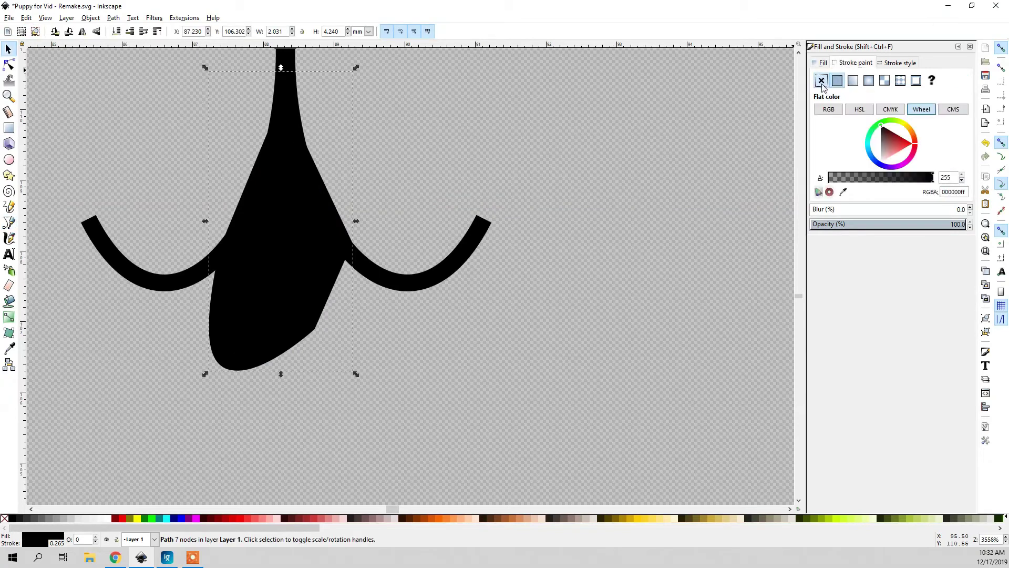
click(821, 81)
click(516, 175)
Smooth the tongue's lower-right node so that side curves down to the tip
double_click(276, 313)
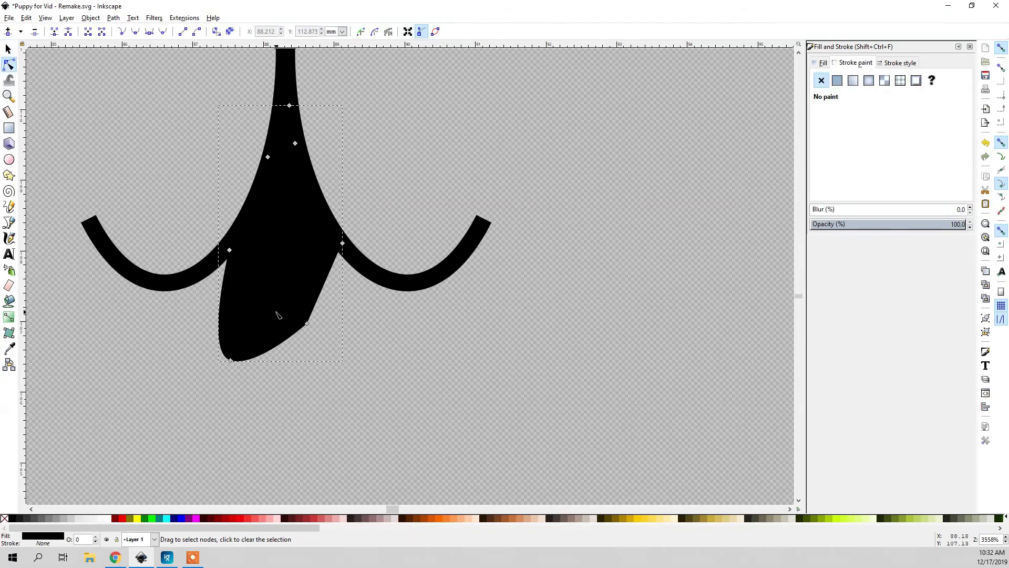
click(307, 324)
key(shift+s)
click(320, 355)
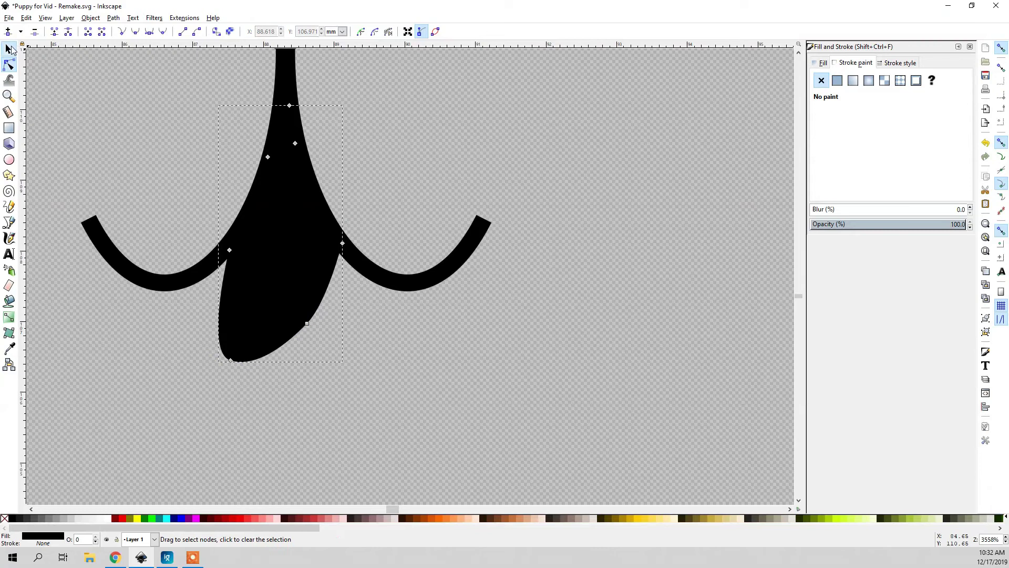
click(8, 49)
click(126, 100)
Scale the nose, mouth curves and tongue together to about 15.1 × 15.3 mm and place them centred on the puppy's orange muzzle
scroll(126, 100, down, 4)
scroll(197, 204, up, 3)
scroll(198, 204, down, 6)
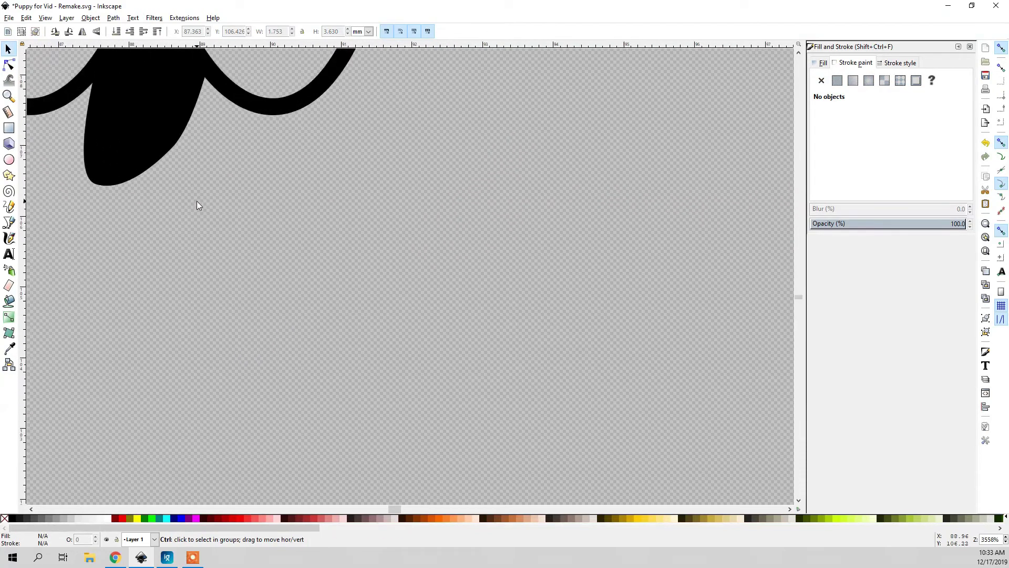
scroll(197, 204, up, 2)
drag(272, 227, 122, 105)
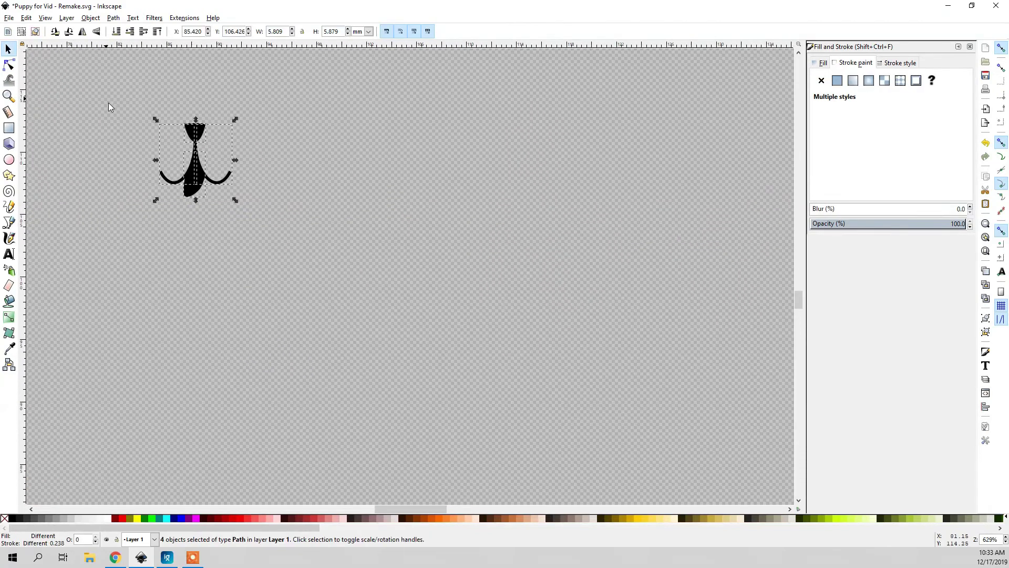
scroll(205, 165, down, 4)
scroll(208, 171, up, 2)
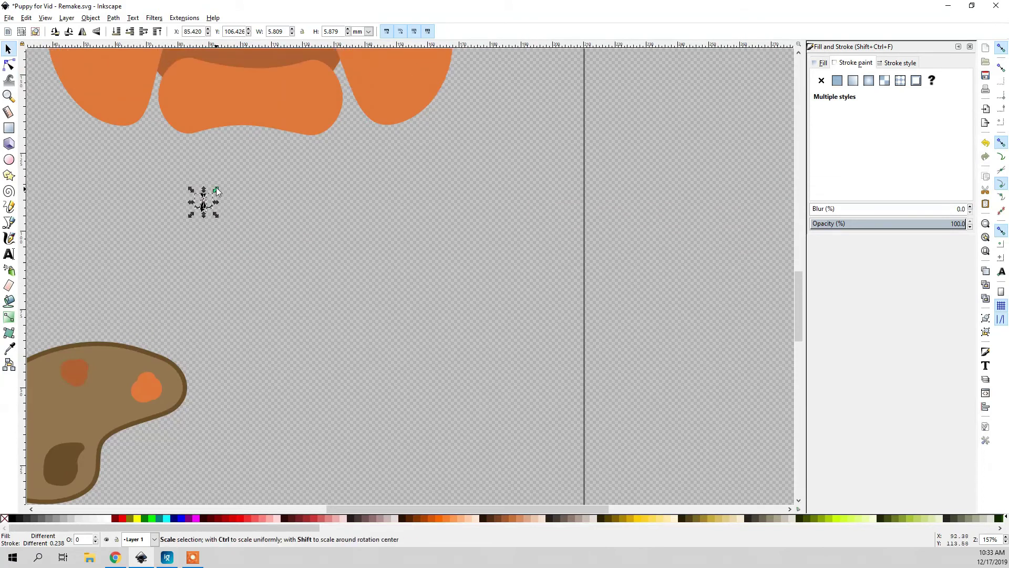
drag(215, 189, 268, 168)
scroll(226, 216, up, 1)
drag(221, 213, 248, 130)
scroll(258, 209, up, 2)
click(253, 214)
Set the stroke width of both mouth curves to 6.900 px
scroll(244, 179, up, 2)
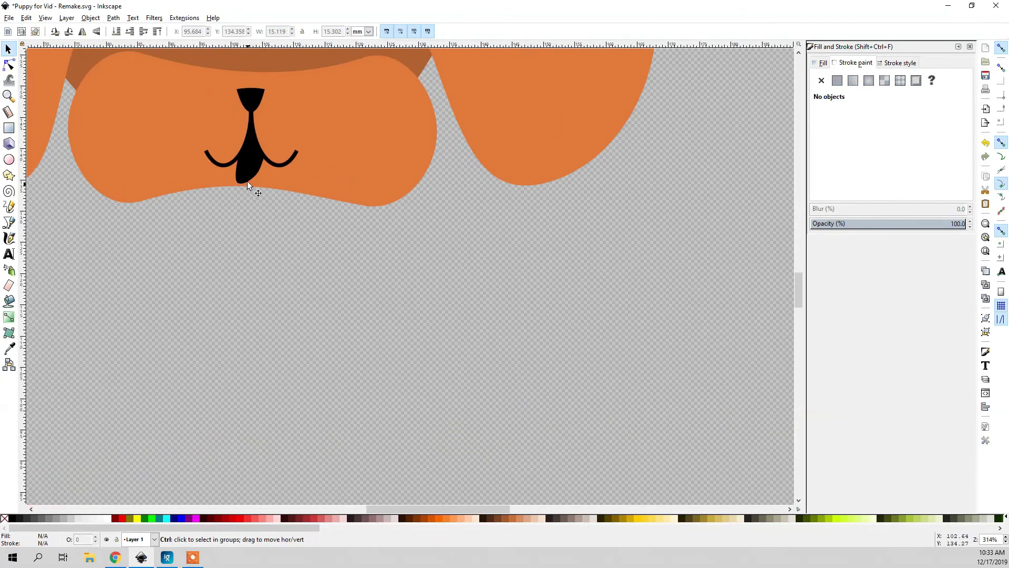
click(269, 161)
shift+click(214, 165)
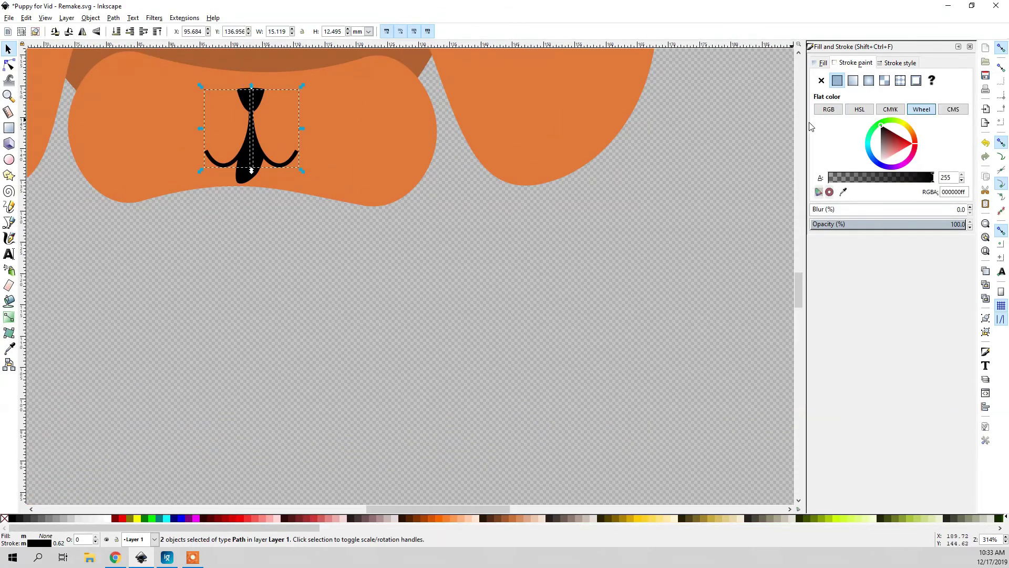
click(893, 62)
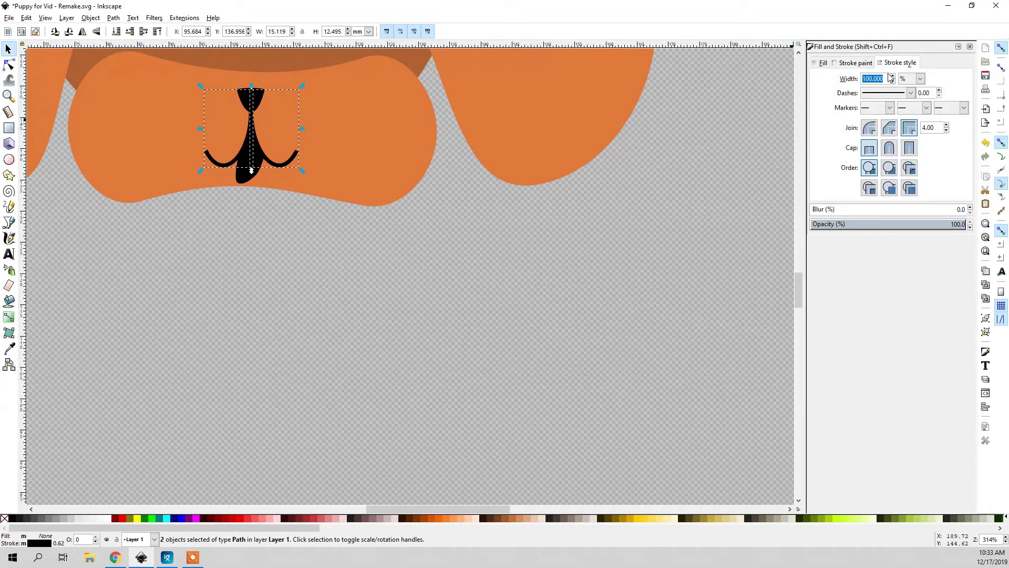
click(917, 79)
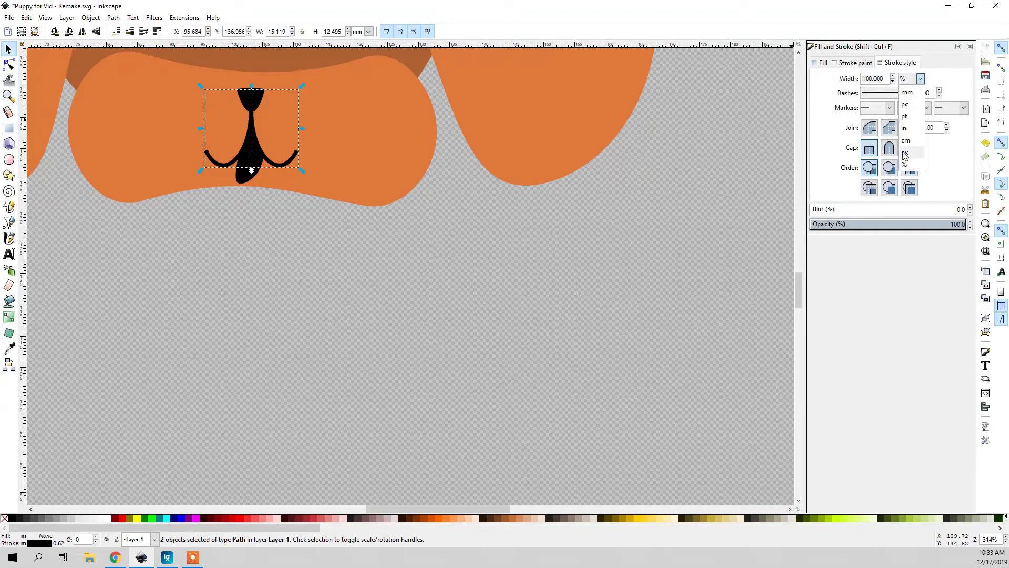
click(909, 91)
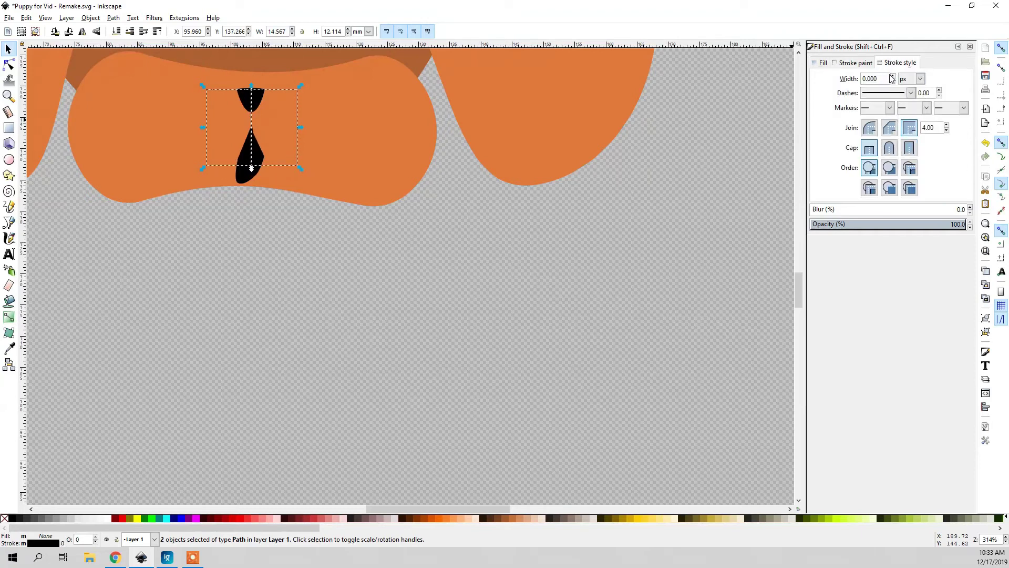
click(893, 76)
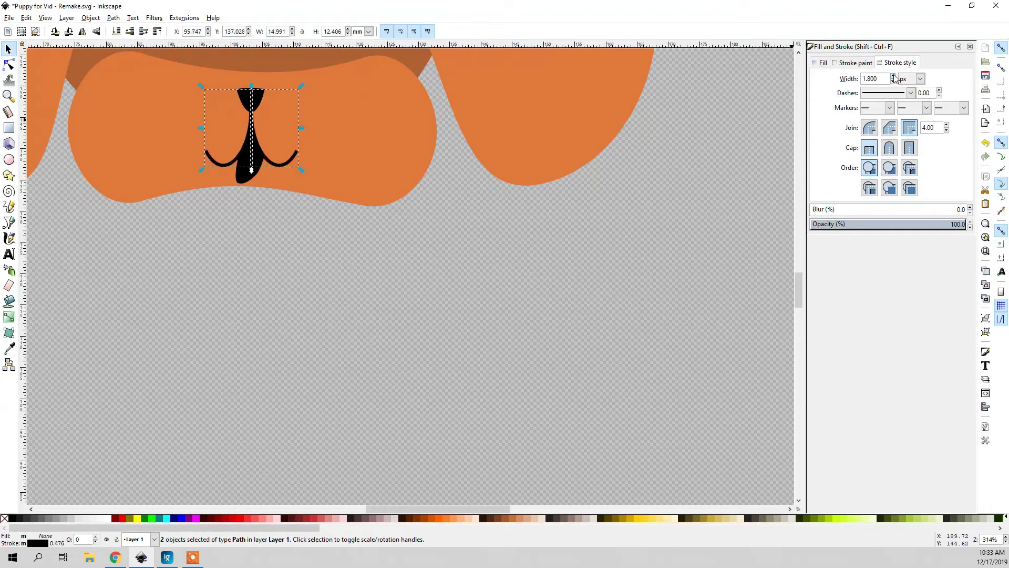
click(635, 256)
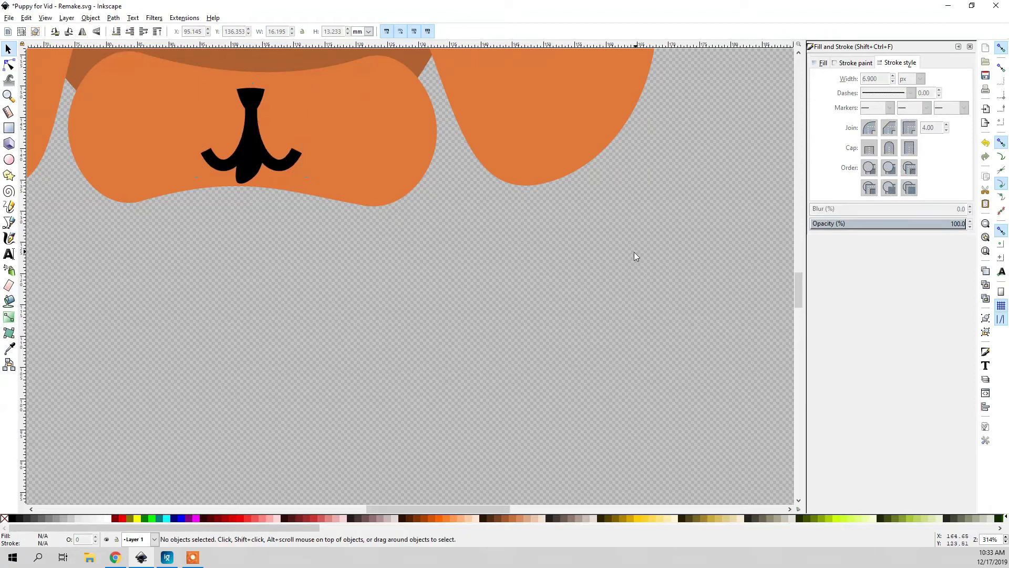
Shift the black tongue shape about 0.3 mm to the left between the mouth curves
click(239, 169)
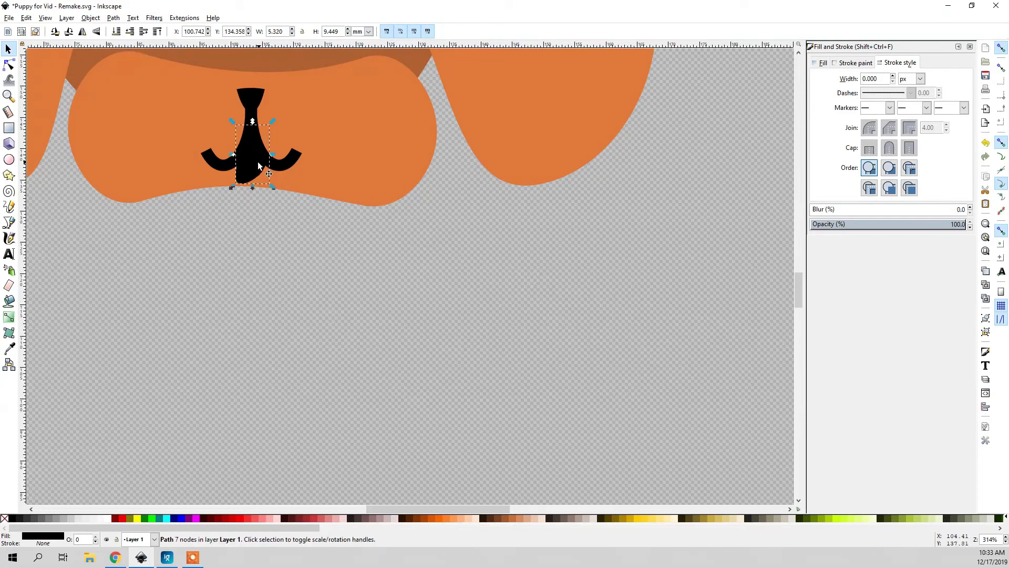
drag(254, 171, 250, 172)
click(310, 227)
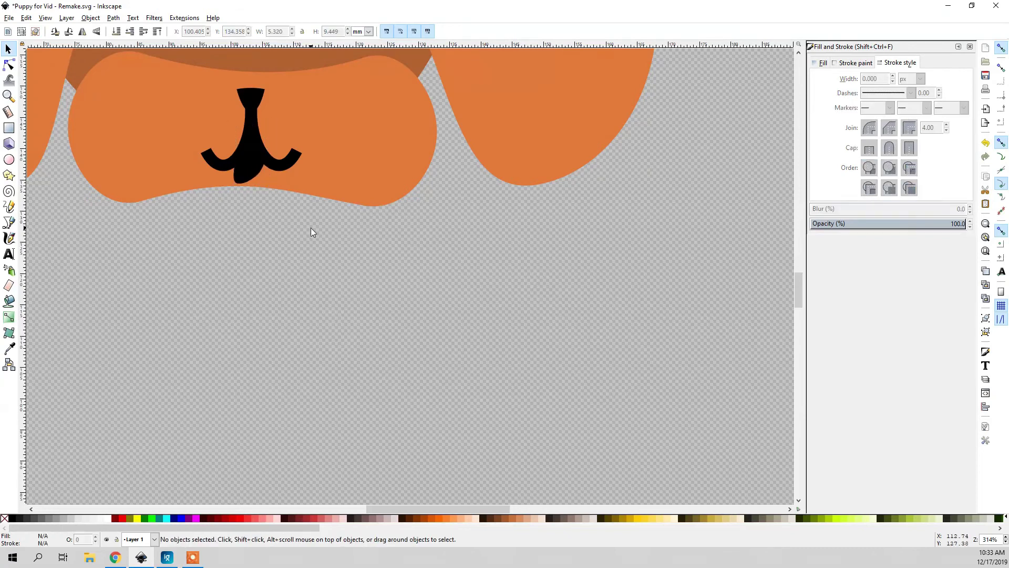
scroll(307, 229, up, 3)
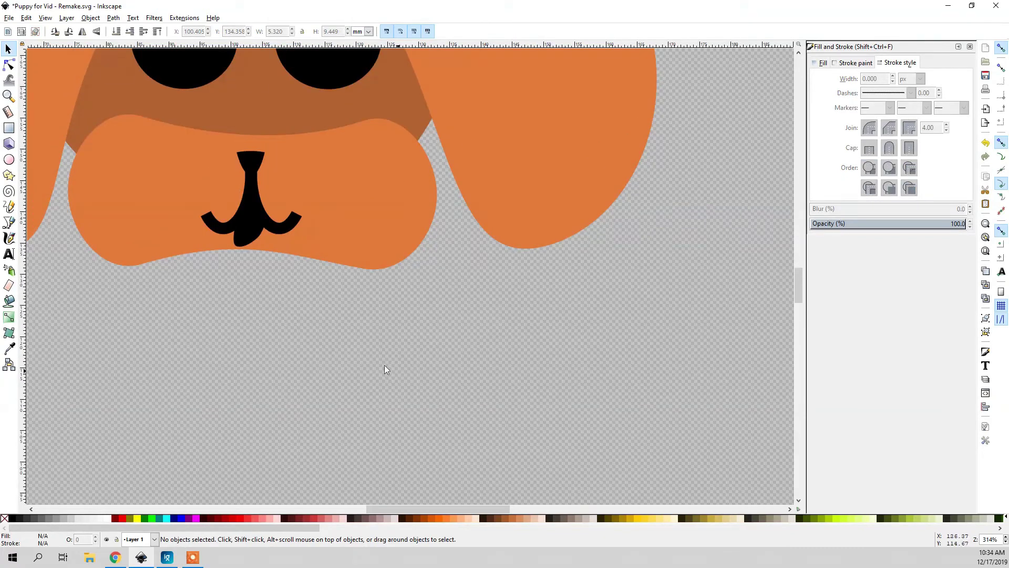
Enlarge the black nose to about 6.4 × 5.4 mm and centre it above the mouth curves on the muzzle
key(ctrl+Left)
key(ctrl+Left)
ctrl+scroll(346, 314, down, 3)
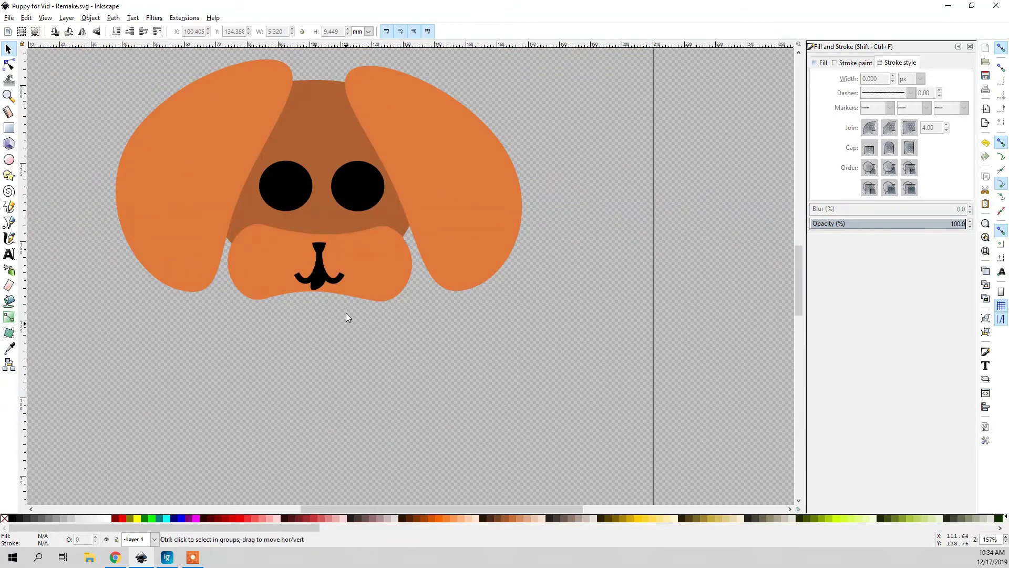
ctrl+scroll(342, 302, up, 4)
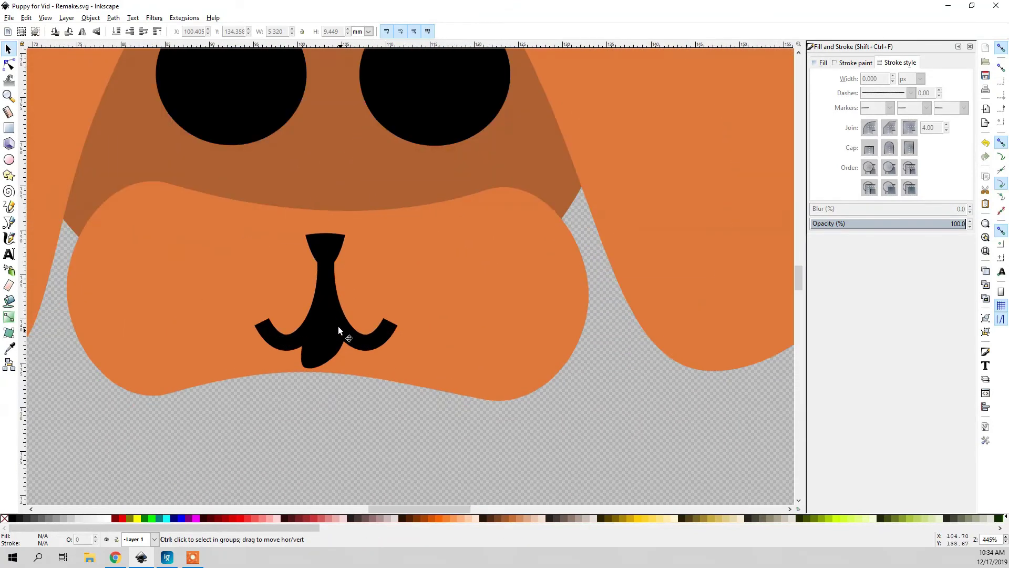
click(332, 257)
drag(349, 230, 366, 215)
mouse_move(363, 270)
mouse_down()
mouse_move(307, 243)
mouse_move(365, 269)
mouse_up()
drag(338, 228, 330, 234)
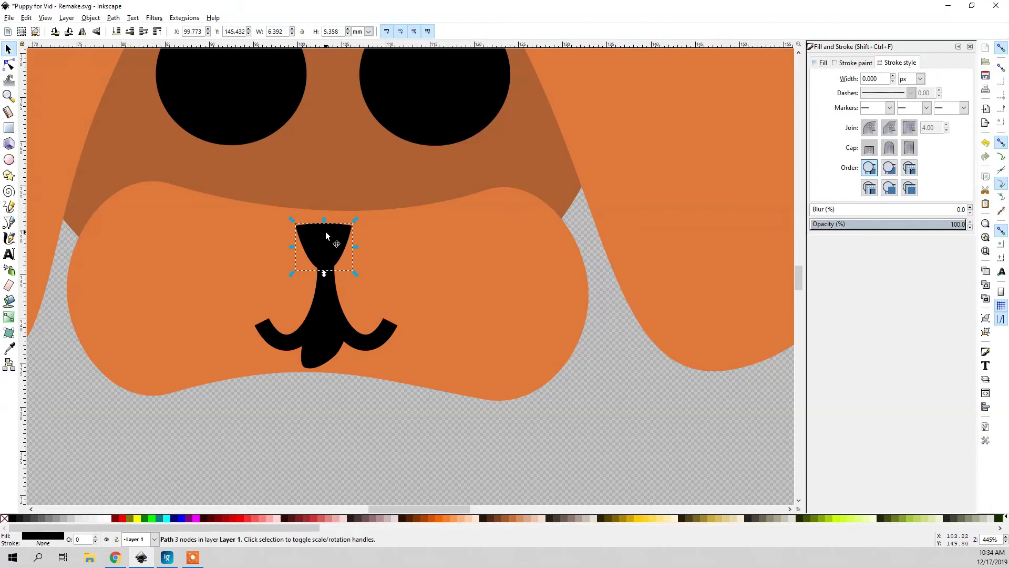
click(327, 407)
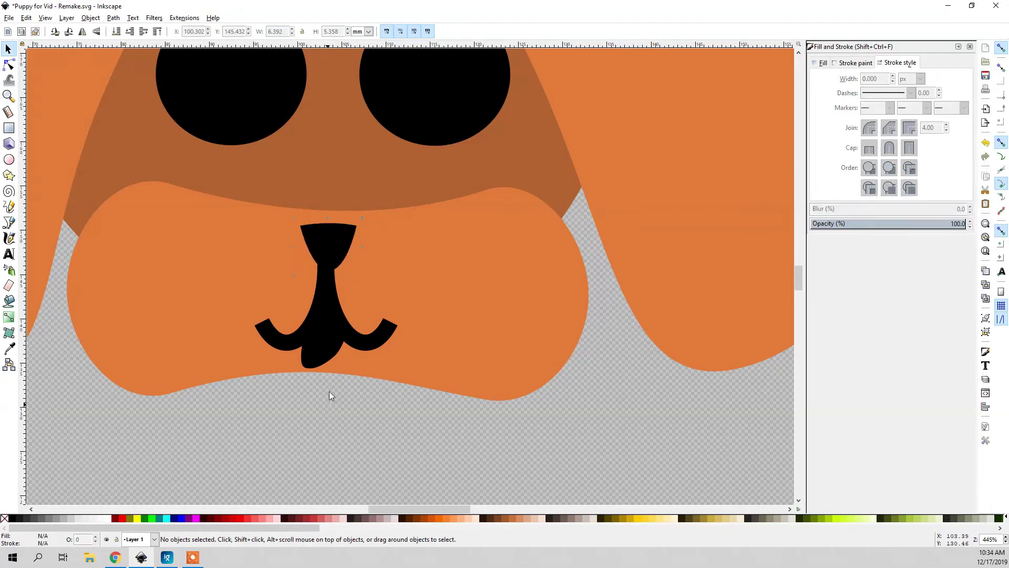
drag(325, 250, 322, 250)
click(209, 29)
click(209, 30)
click(307, 434)
Reshape the tongue to about 5.0 × 9.5 mm by shifting its two lower nodes slightly to the right
click(323, 359)
scroll(322, 359, up, 3)
key(n)
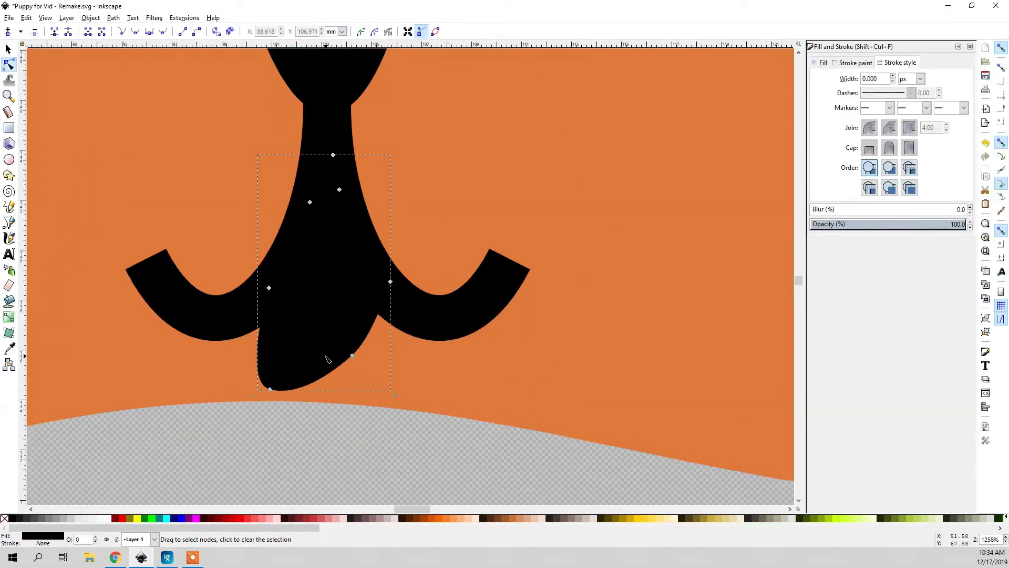
ctrl+click(352, 356)
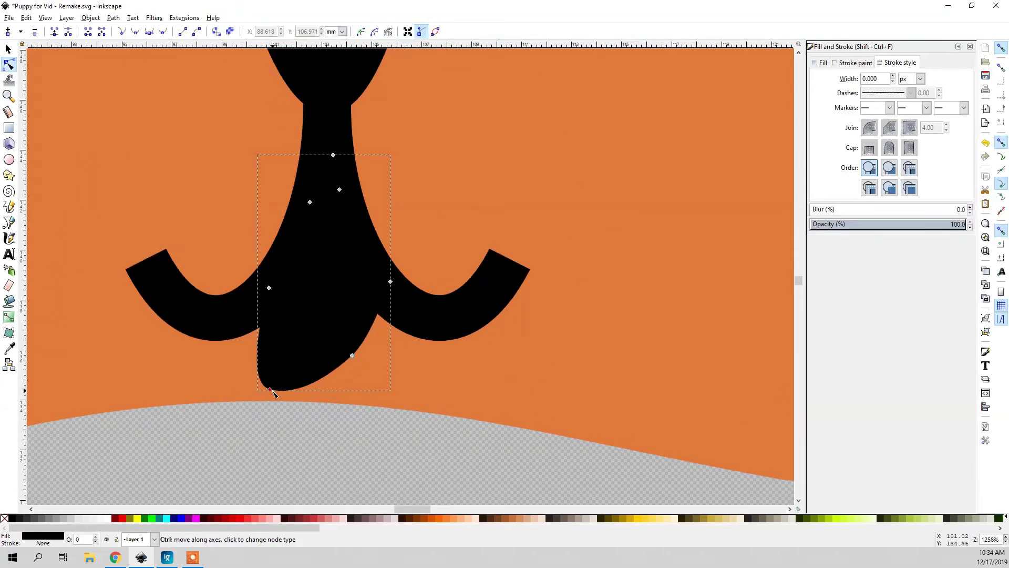
drag(271, 391, 283, 392)
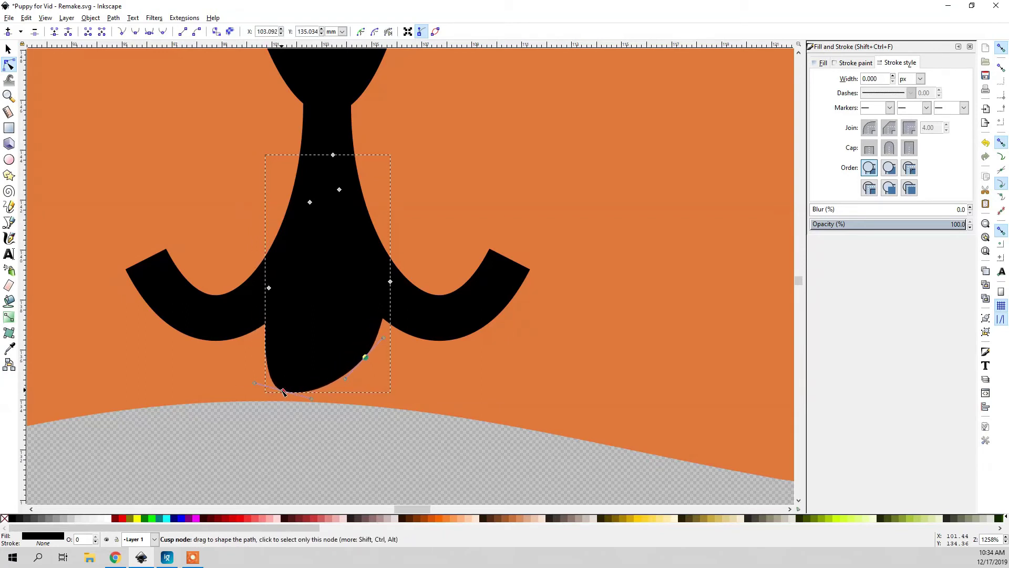
key(s)
scroll(278, 456, down, 3)
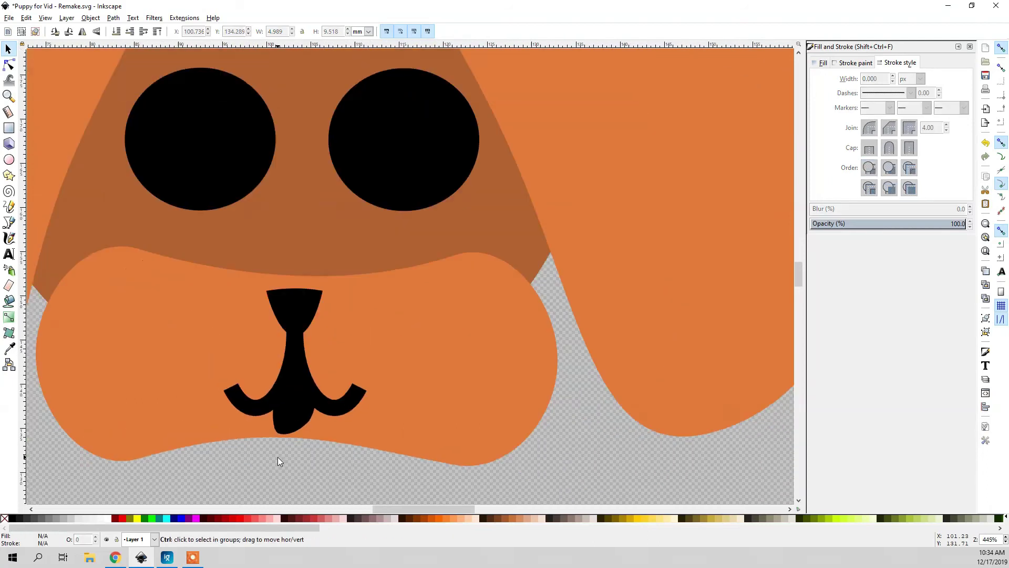
Draw a body ellipse about 58.6 × 43.1 mm below the puppy's right ear and send it behind the head
scroll(277, 456, down, 3)
scroll(279, 447, down, 2)
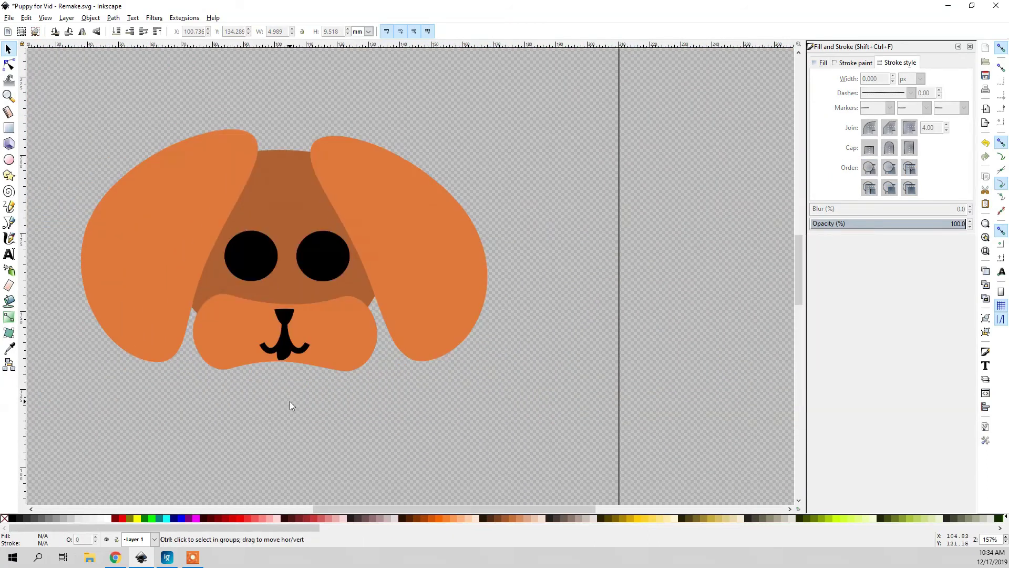
scroll(291, 404, up, 4)
scroll(291, 405, down, 4)
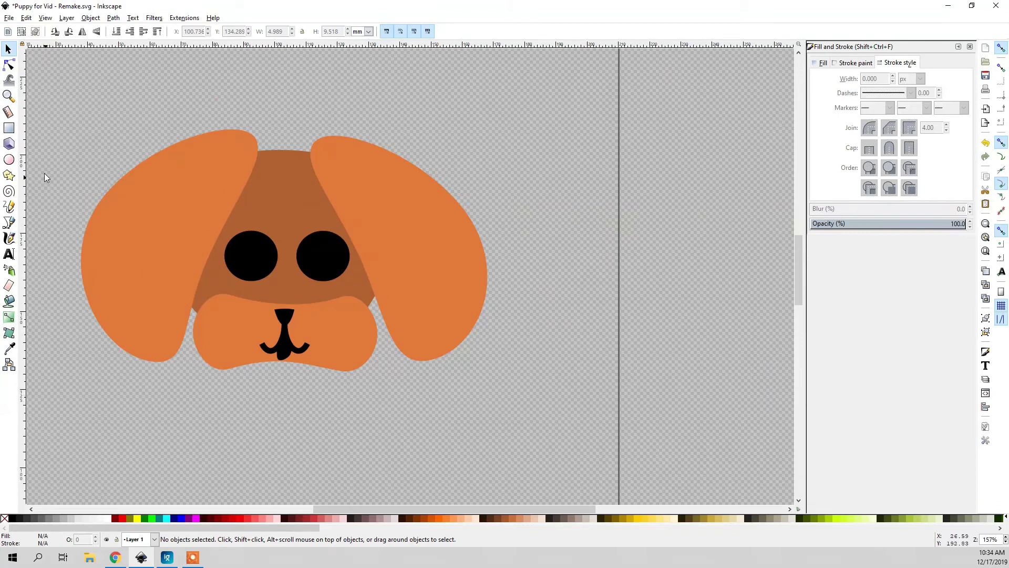
click(9, 159)
drag(336, 292, 519, 426)
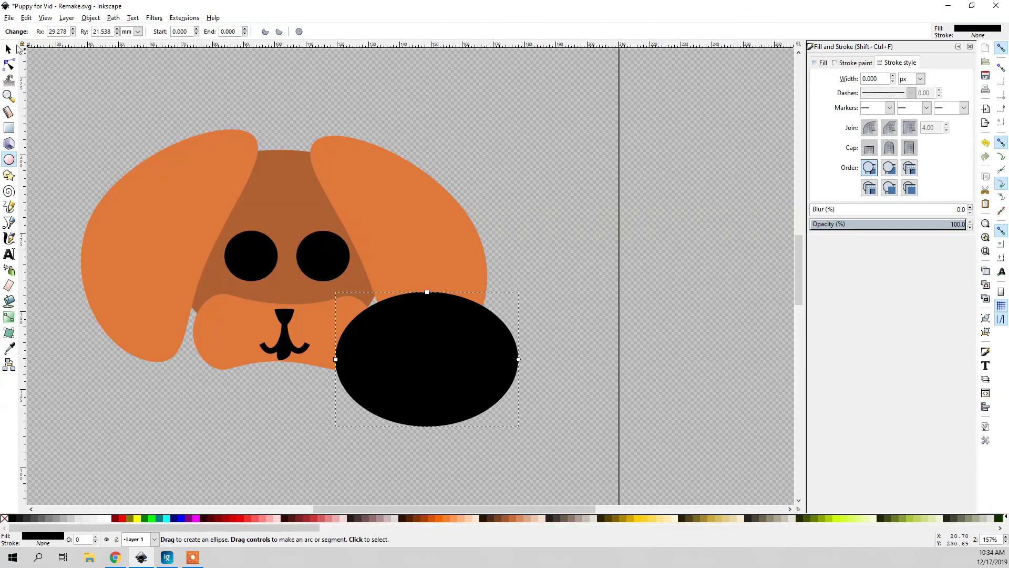
click(9, 49)
drag(397, 323, 397, 297)
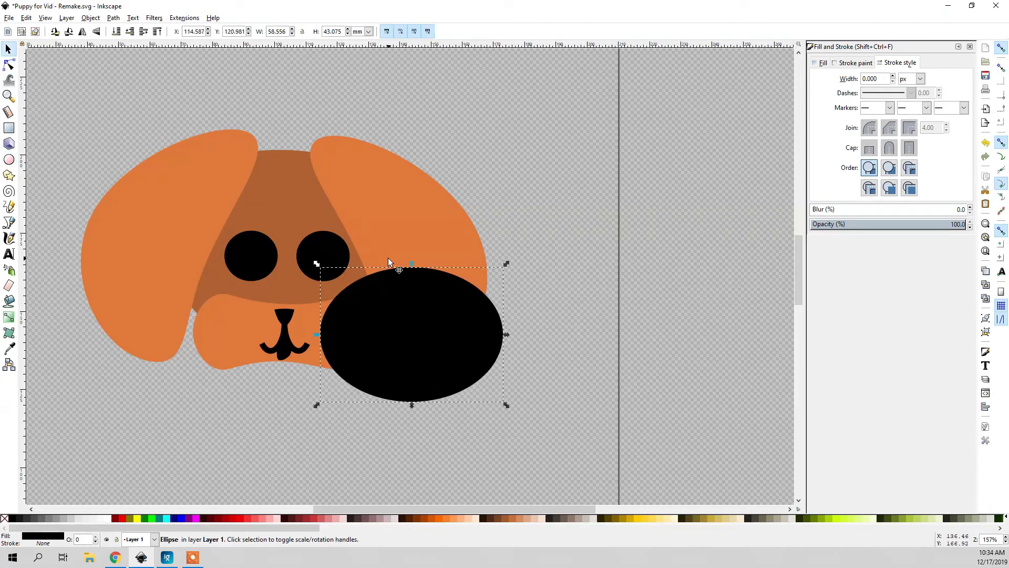
click(113, 34)
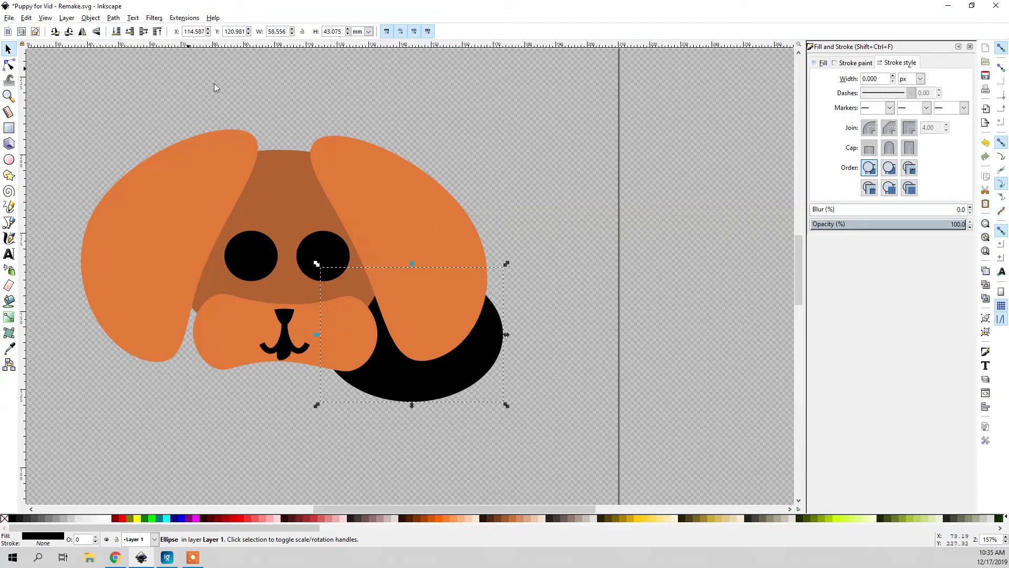
Fill the body ellipse with the dark brown a14f1b sampled from the painter's palette drawing below the puppy
click(823, 63)
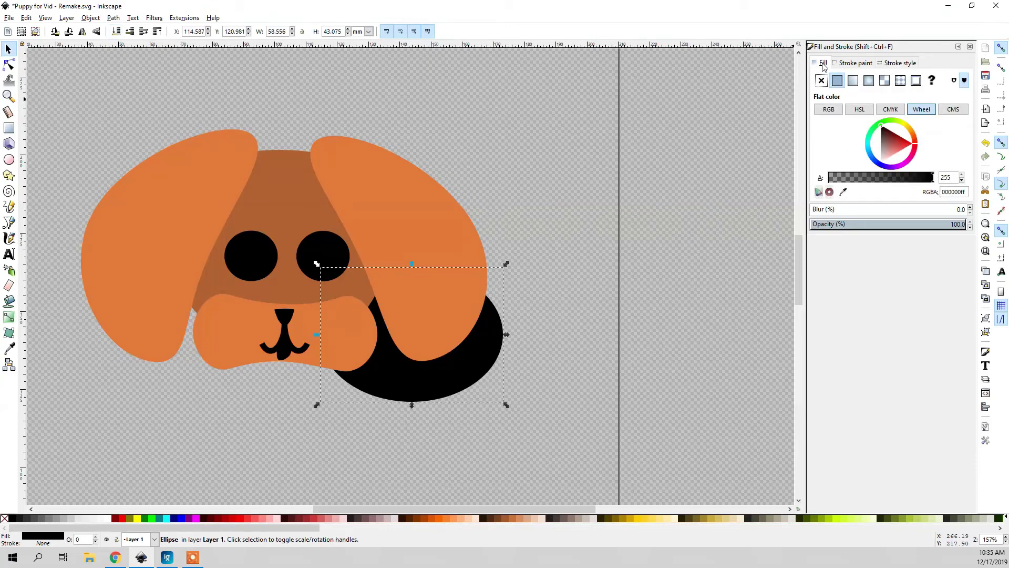
key(d)
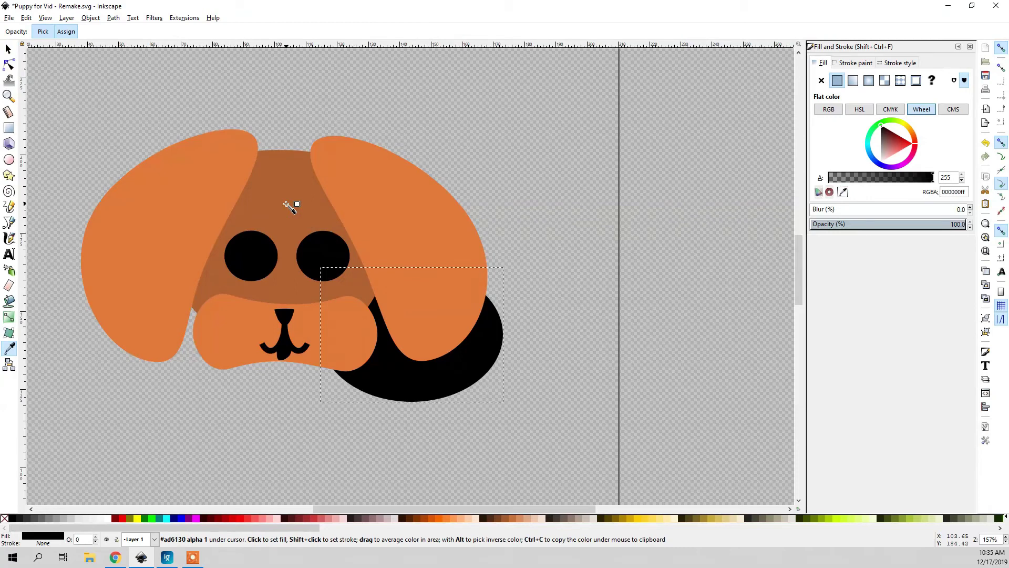
click(285, 208)
click(842, 191)
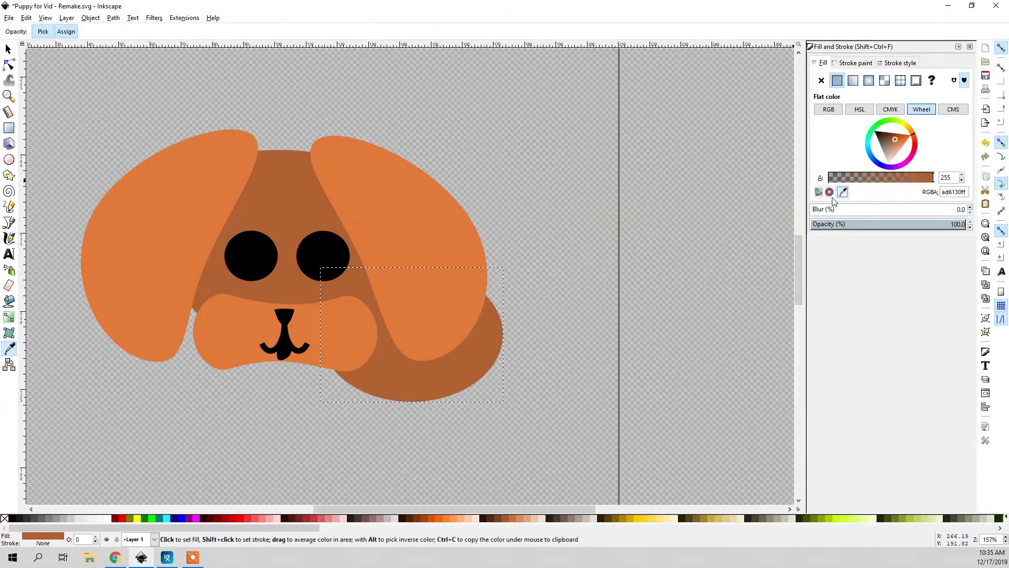
scroll(372, 278, down, 10)
click(58, 403)
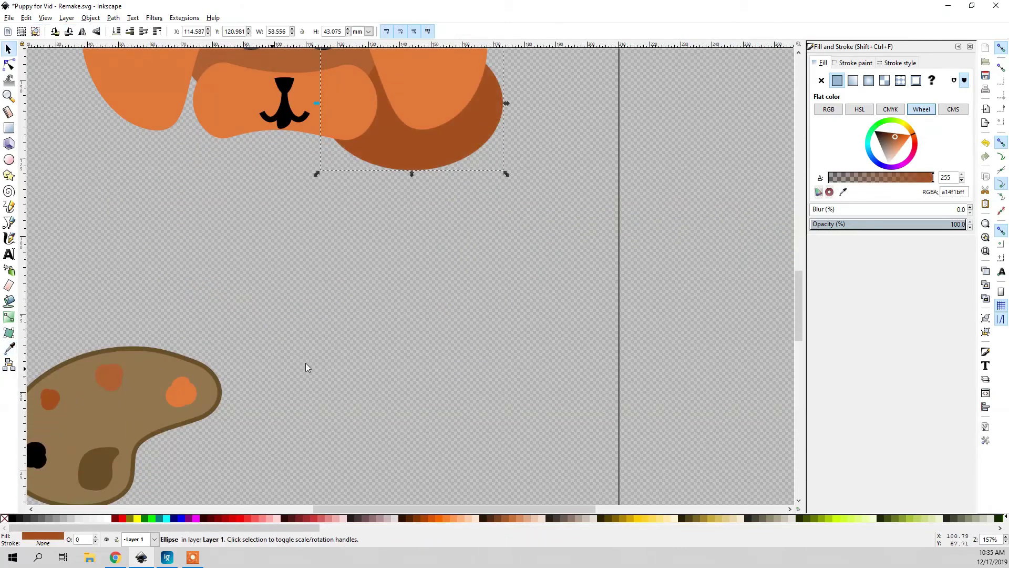
click(348, 355)
scroll(348, 356, up, 7)
click(397, 313)
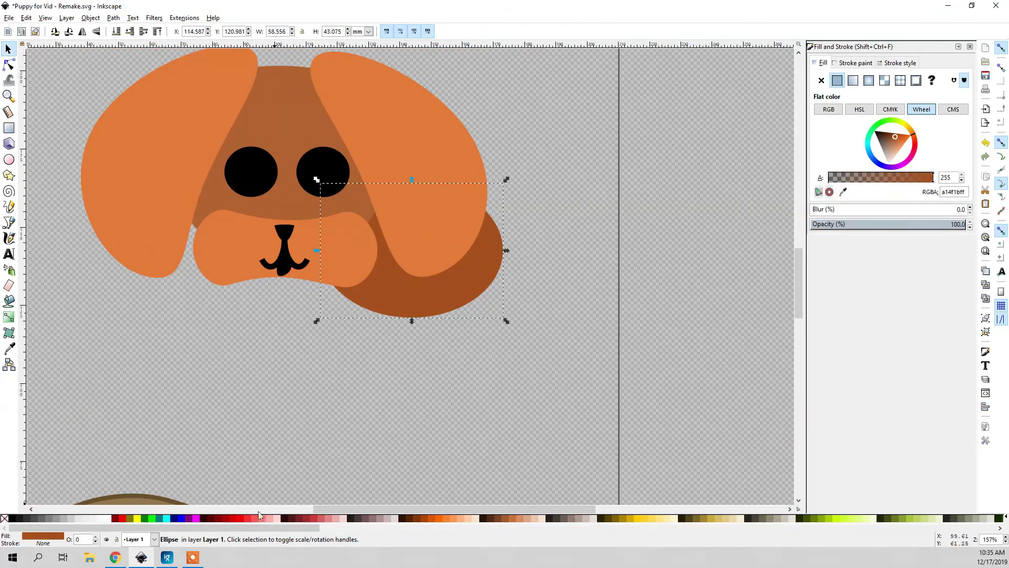
Check the body against the reference image in ImageGlass and shift it about 0.3 mm right and 0.7 mm up in Inkscape
click(168, 556)
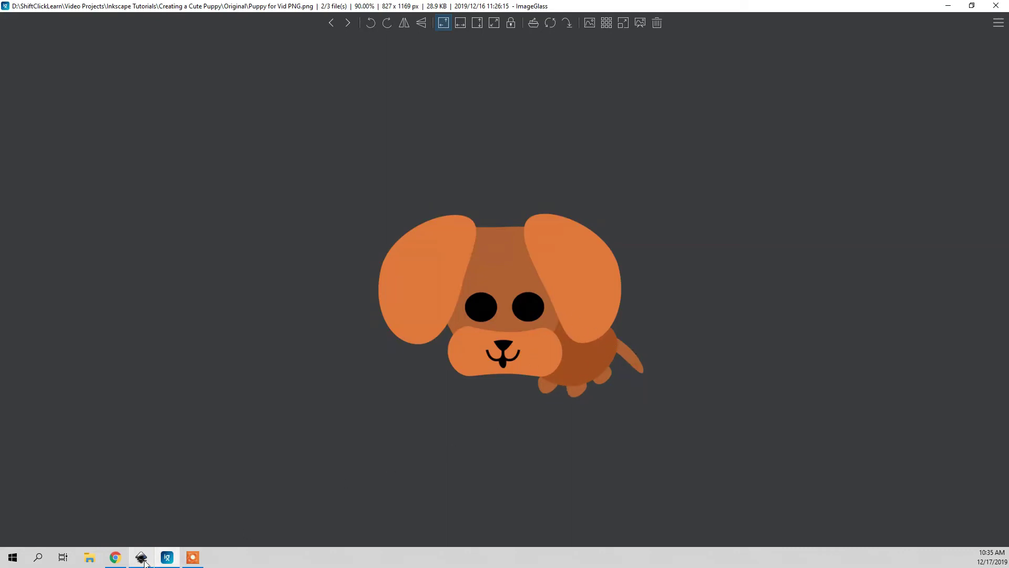
mouse_move(145, 562)
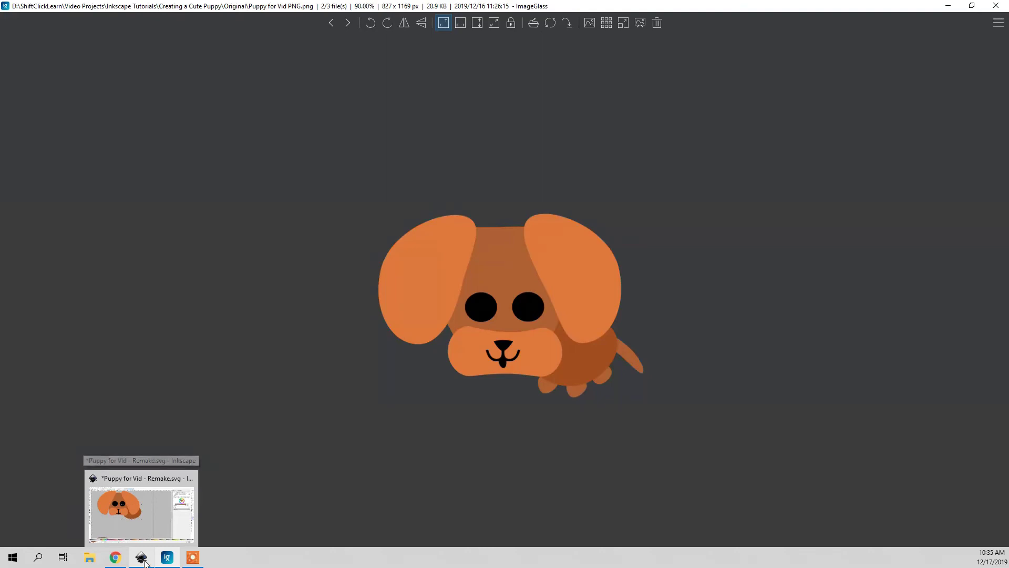
click(145, 561)
drag(413, 298, 407, 304)
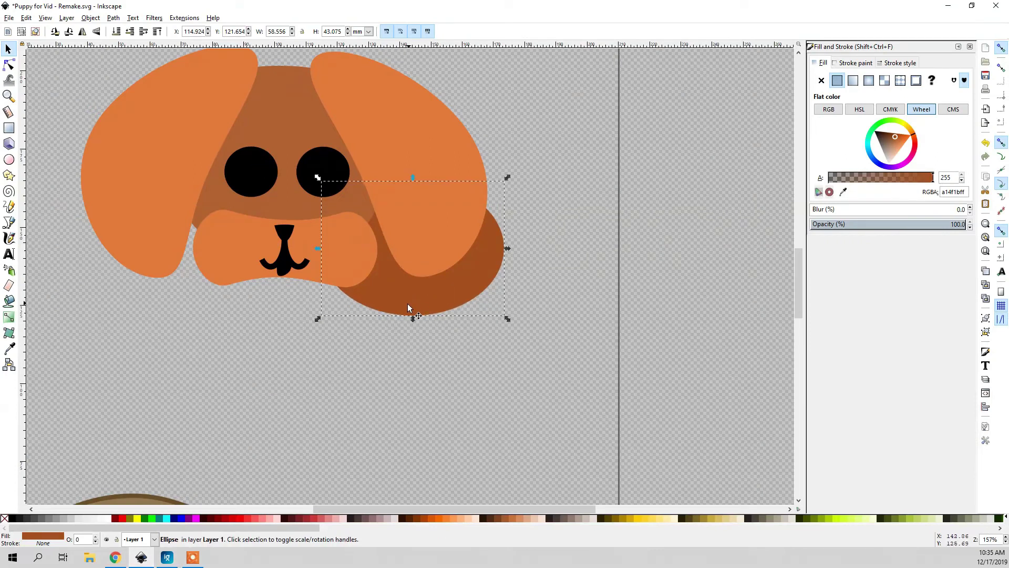
click(261, 341)
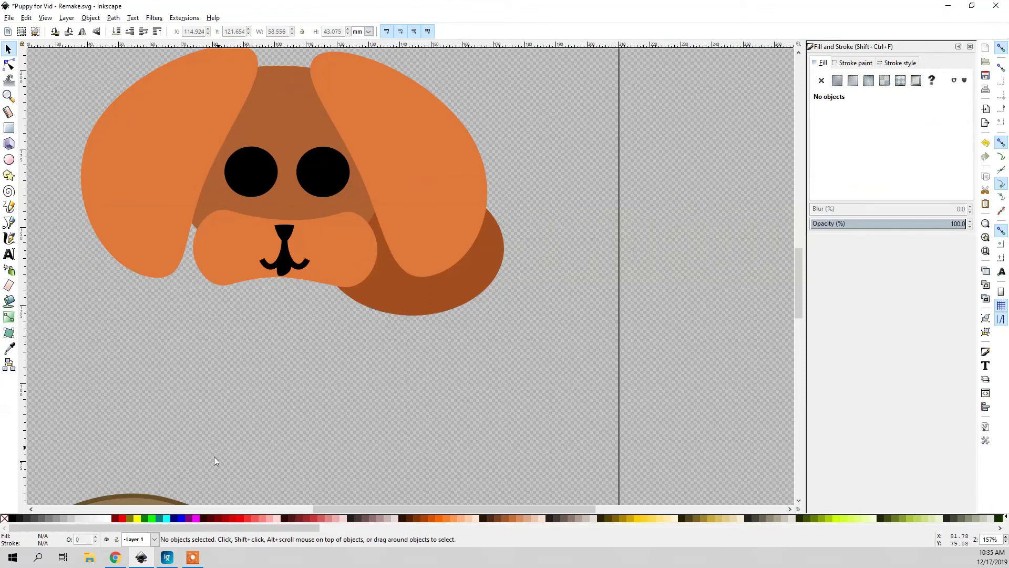
Check the reference image, draw a paw ellipse about 7.1 × 9.5 mm at the body's lower-left edge, and fill it with the head's brown ad6130
click(166, 557)
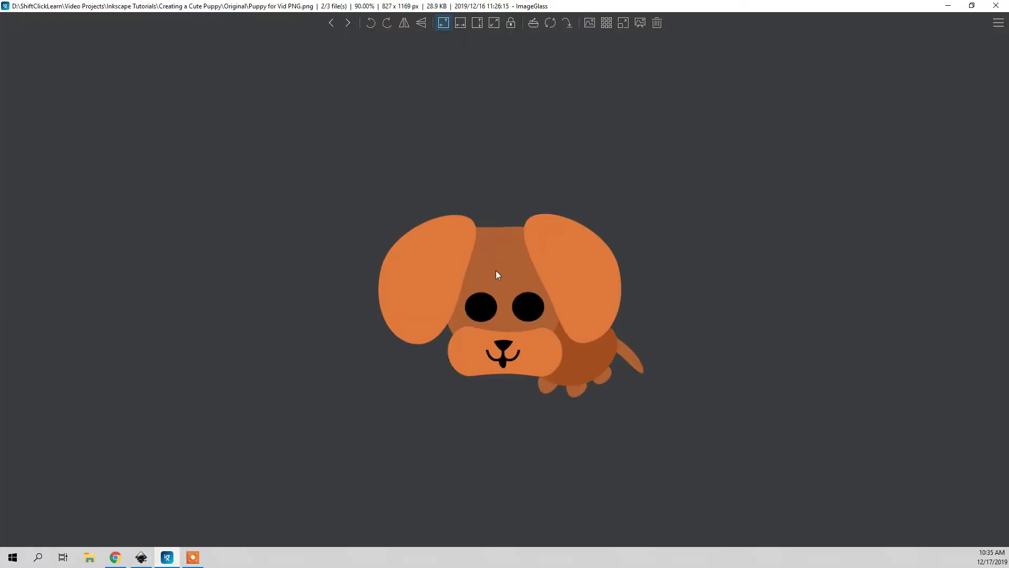
click(141, 557)
ctrl+scroll(416, 320, up, 1)
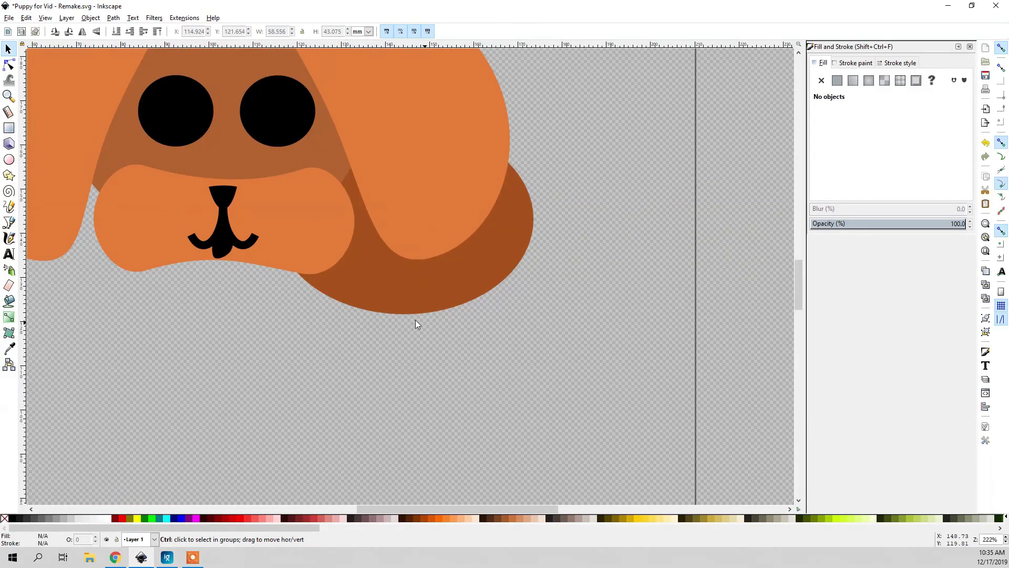
click(9, 160)
scroll(349, 310, up, 2)
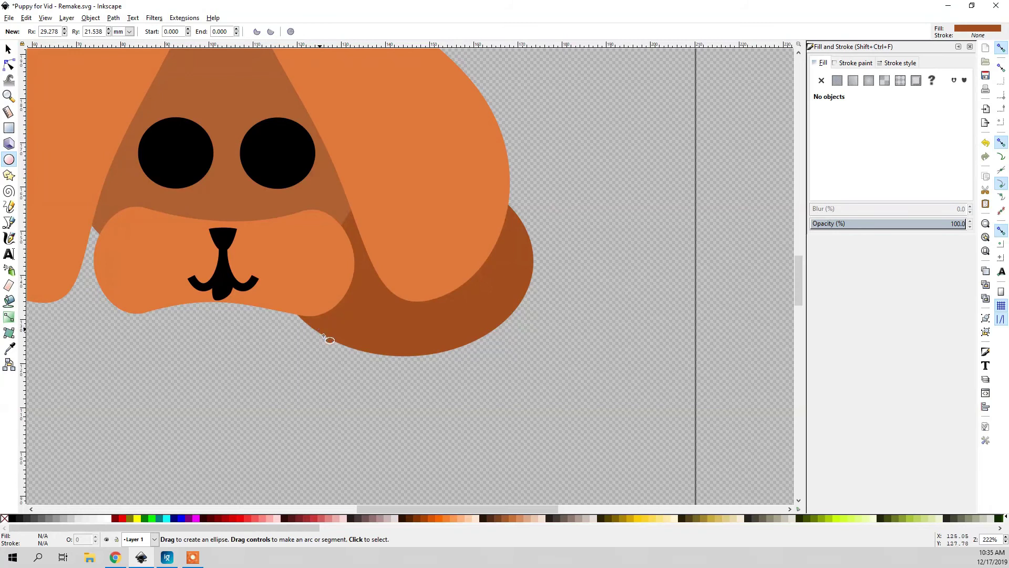
drag(319, 328, 350, 369)
click(843, 191)
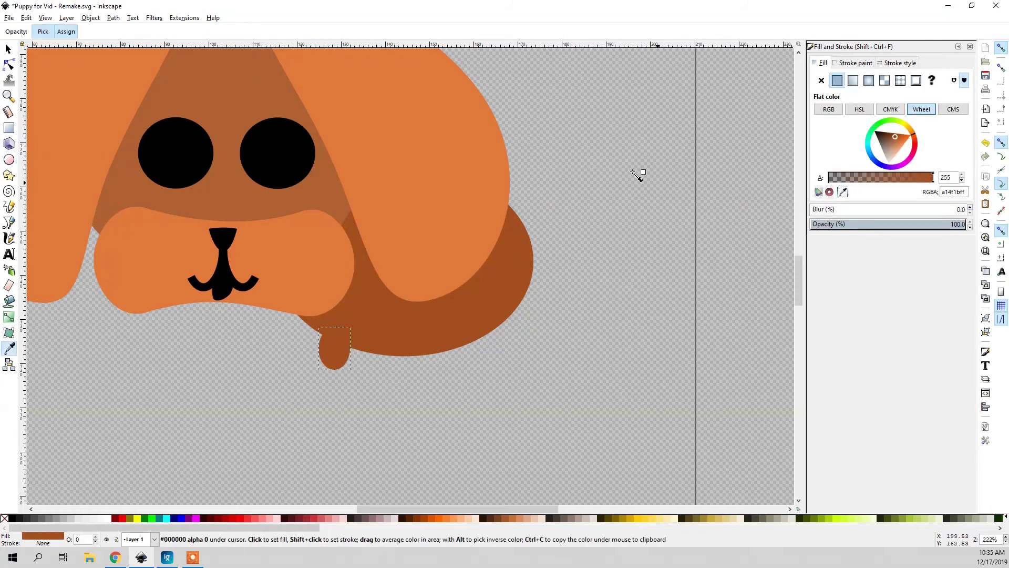
click(247, 112)
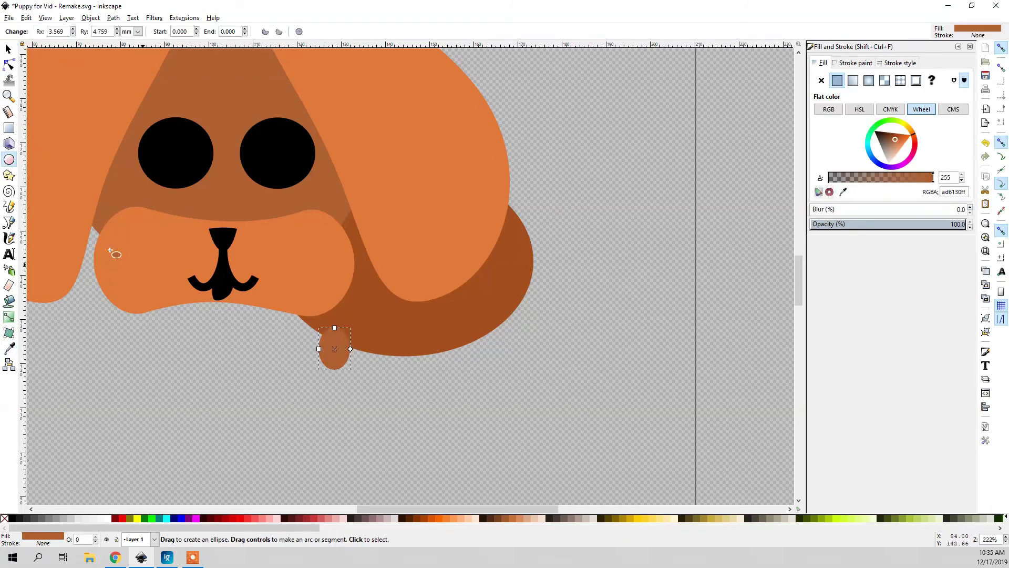
Enlarge the paw to about 9.2 × 11.9 mm and duplicate it to place three paws along the body's lower edge
click(8, 49)
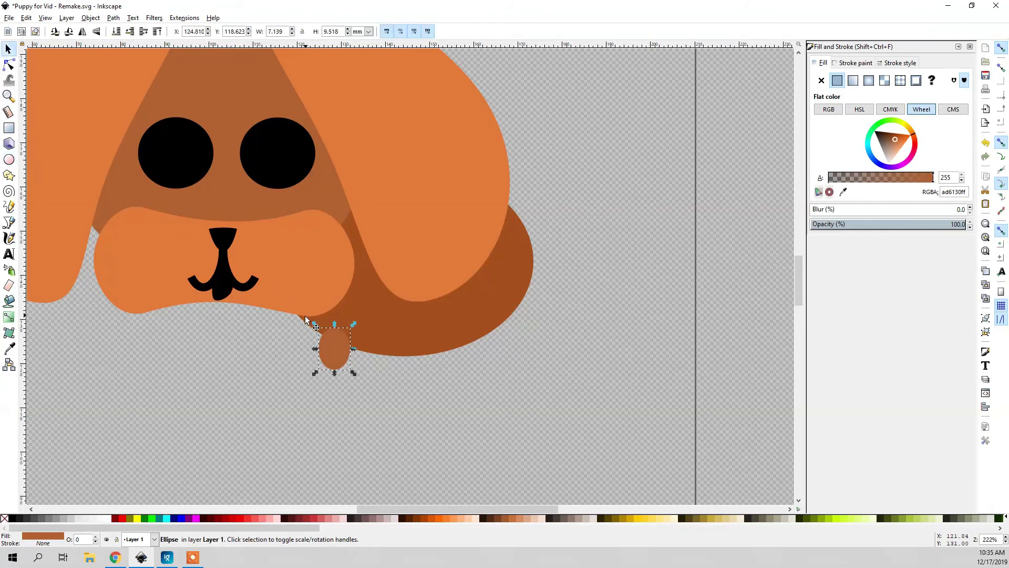
drag(314, 326, 509, 317)
key(ctrl+d)
key(ctrl)
key(ctrl+d)
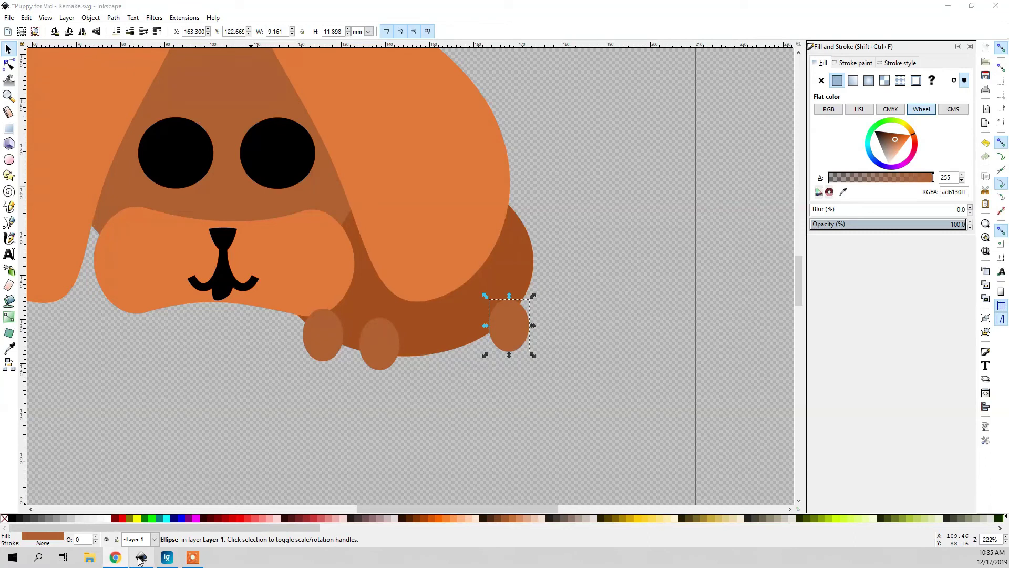
Check the paws against the reference image and lower all three behind the dark brown body
click(167, 557)
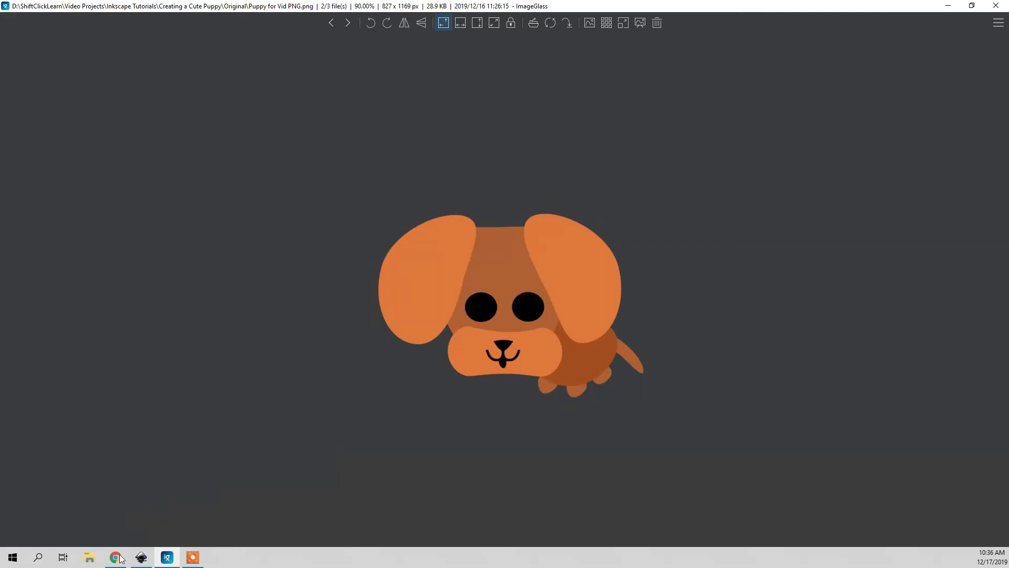
click(141, 557)
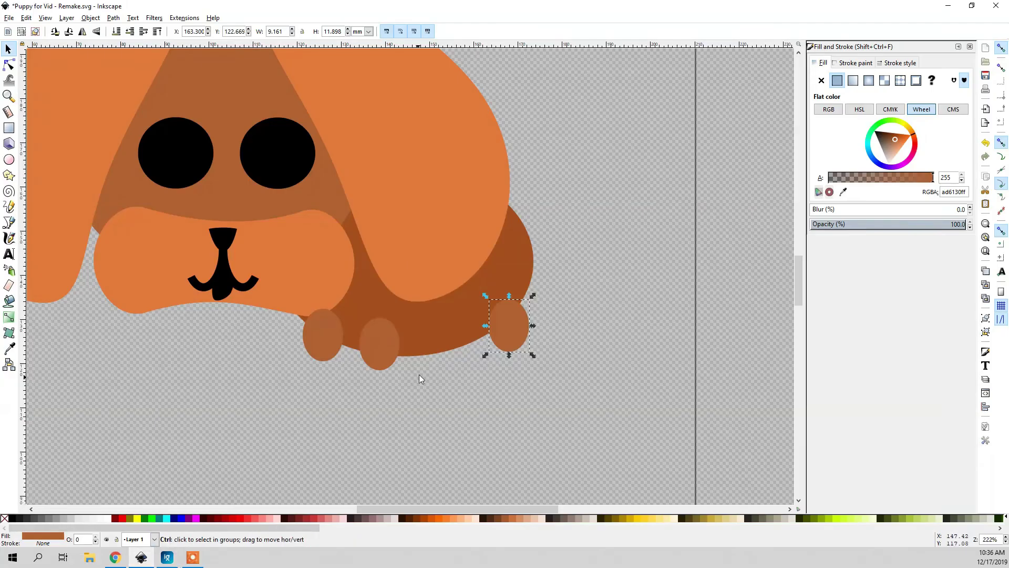
scroll(420, 376, up, 1)
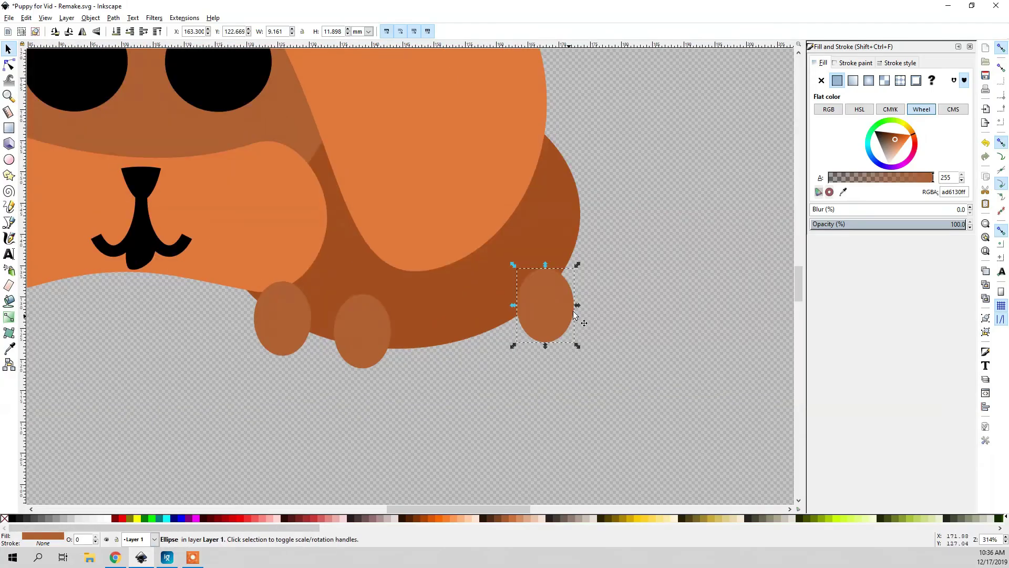
key(Page_Down)
click(359, 355)
key(Page_Down)
click(279, 337)
key(Page_Down)
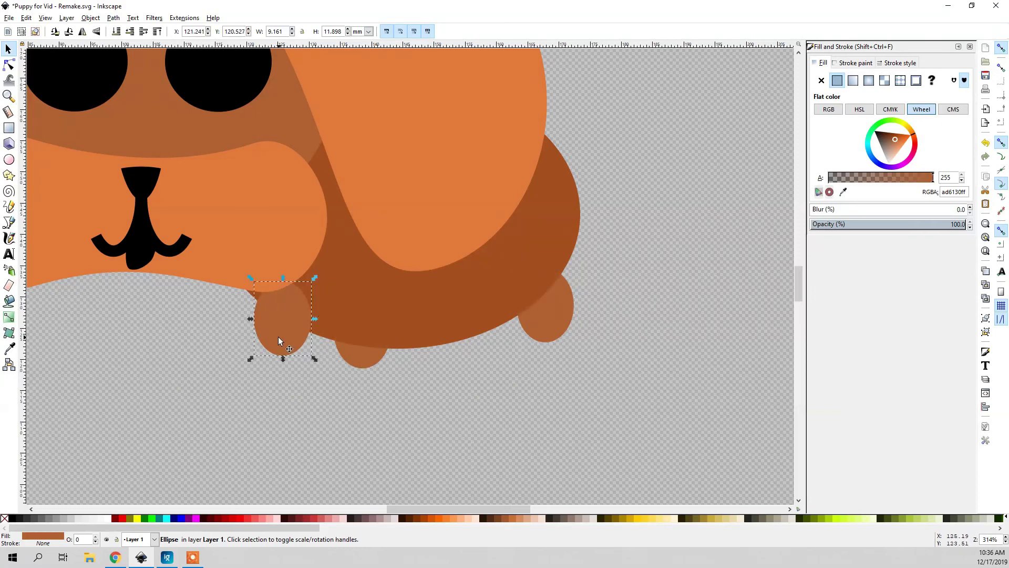
key(Page_Down)
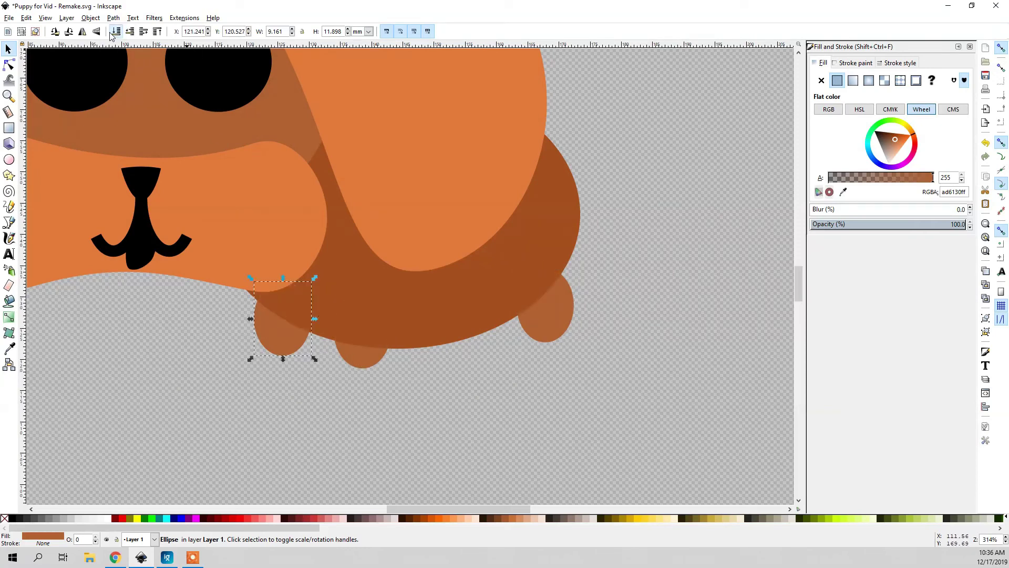
Delete the middle and rear paws, keeping only the front paw under the muzzle
click(270, 416)
click(352, 362)
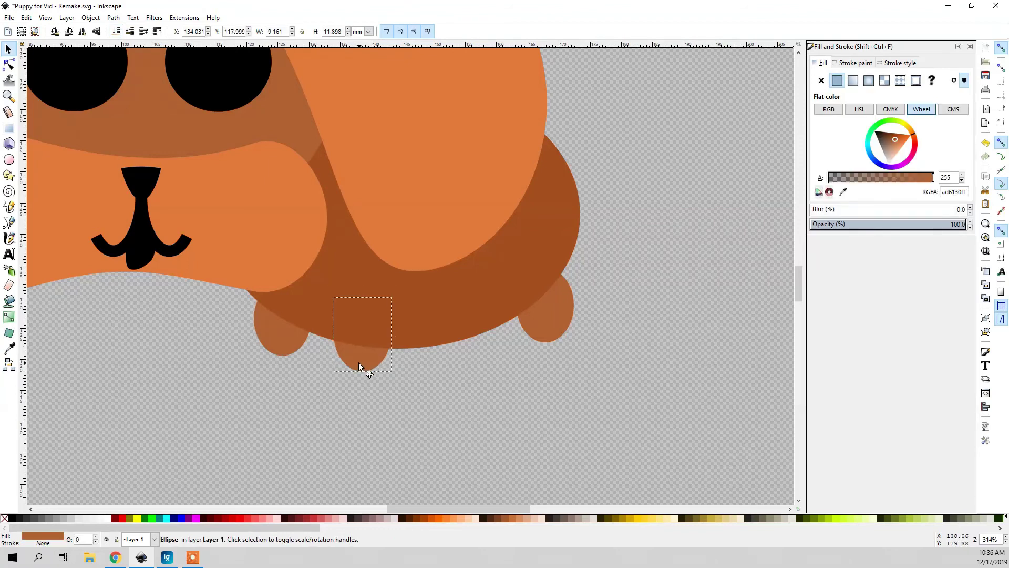
key(Delete)
click(547, 328)
key(Delete)
Convert the remaining front paw ellipse to a path
click(265, 345)
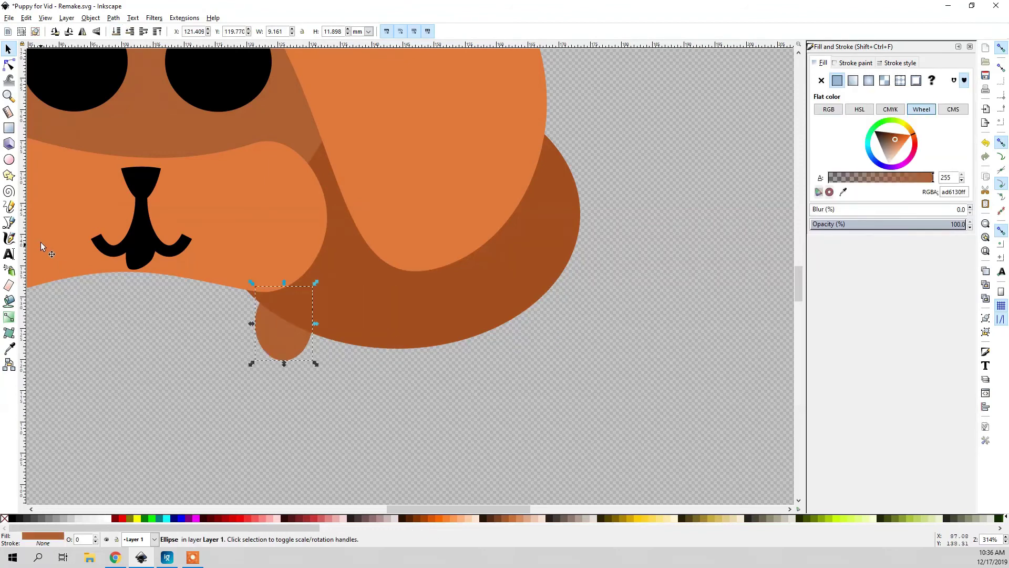
click(9, 223)
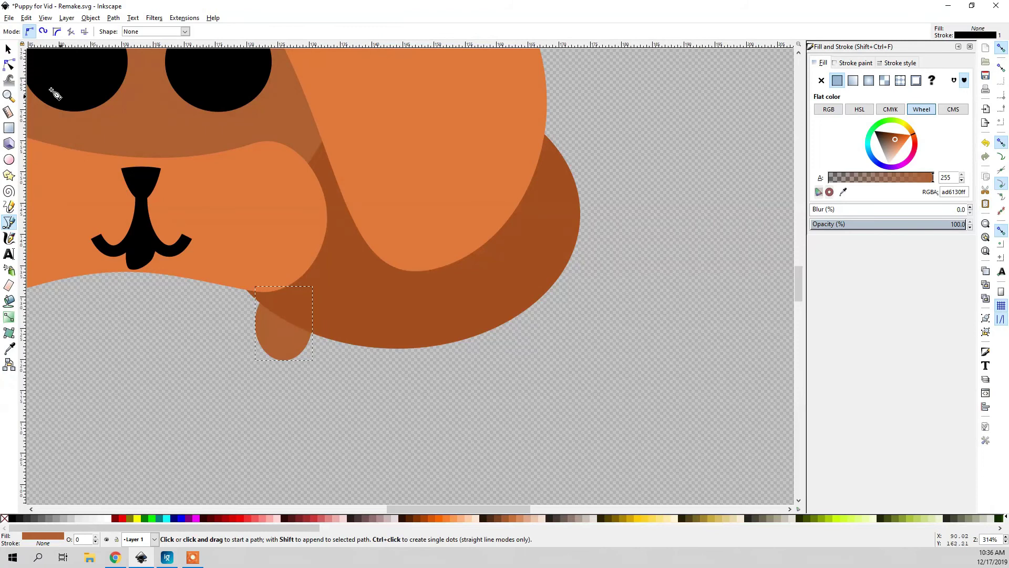
click(8, 49)
click(112, 18)
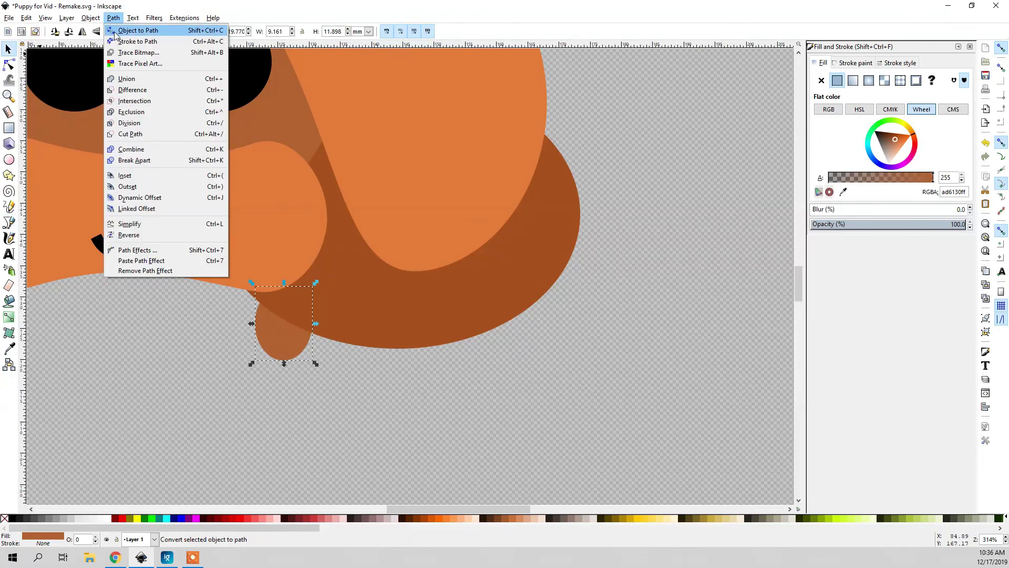
click(116, 30)
Reshape the paw by moving its bottom node left and slightly down and its right node slightly outward and down
scroll(251, 370, up, 2)
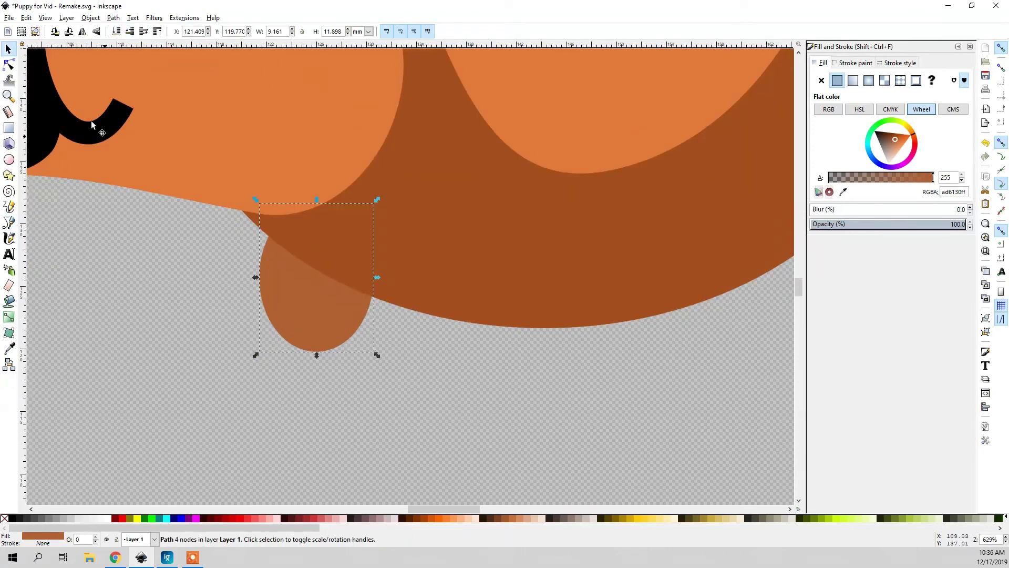
click(8, 64)
scroll(318, 351, up, 1)
mouse_move(318, 350)
mouse_down()
mouse_move(318, 360)
mouse_move(301, 360)
mouse_up()
drag(400, 246, 408, 252)
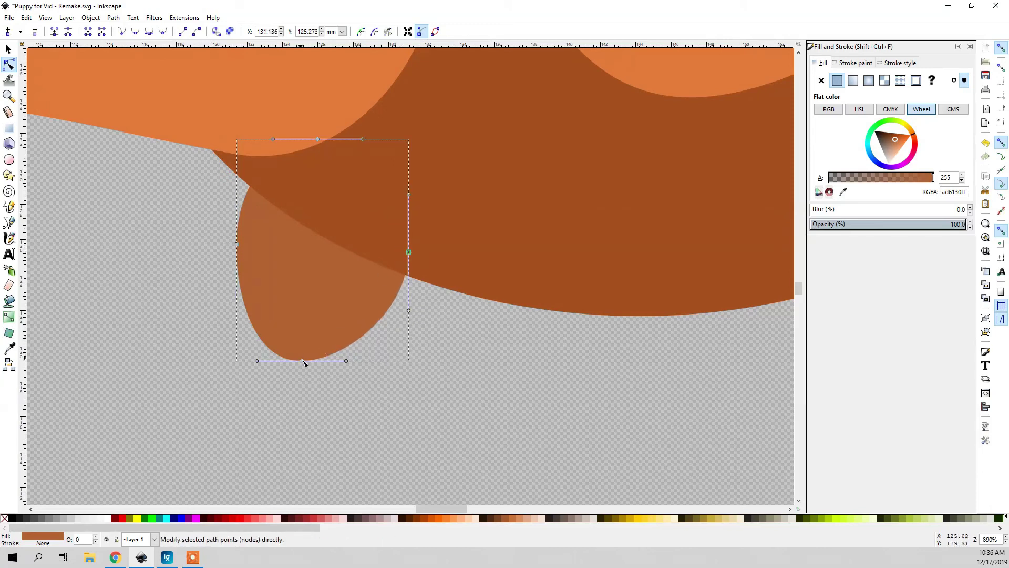
ctrl+click(302, 361)
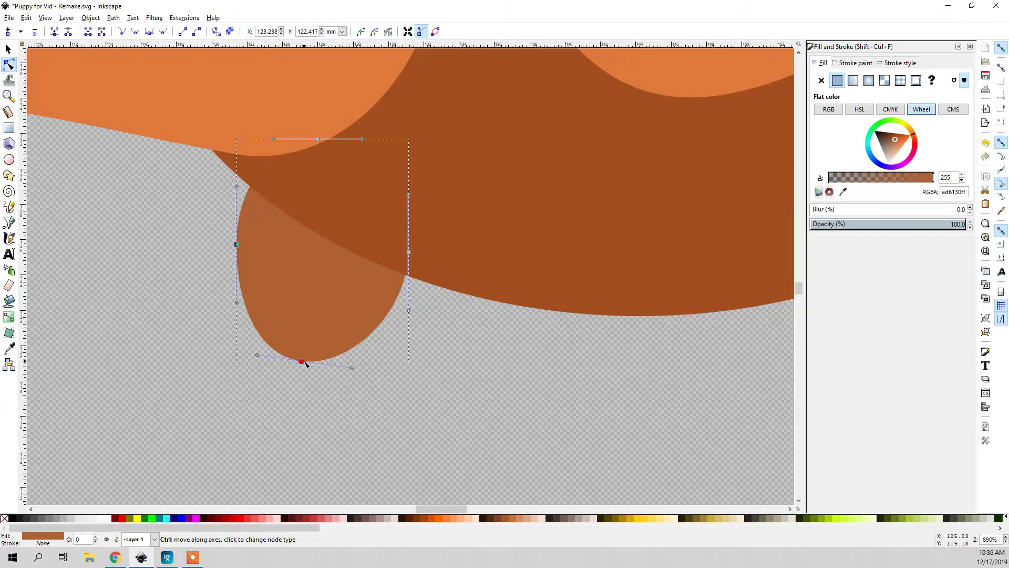
Enlarge the reshaped paw to about 10.6 × 13.5 mm and position it at the body's lower-left edge
click(8, 48)
click(233, 293)
scroll(233, 293, down, 3)
click(268, 303)
click(265, 292)
drag(264, 234, 266, 239)
click(334, 309)
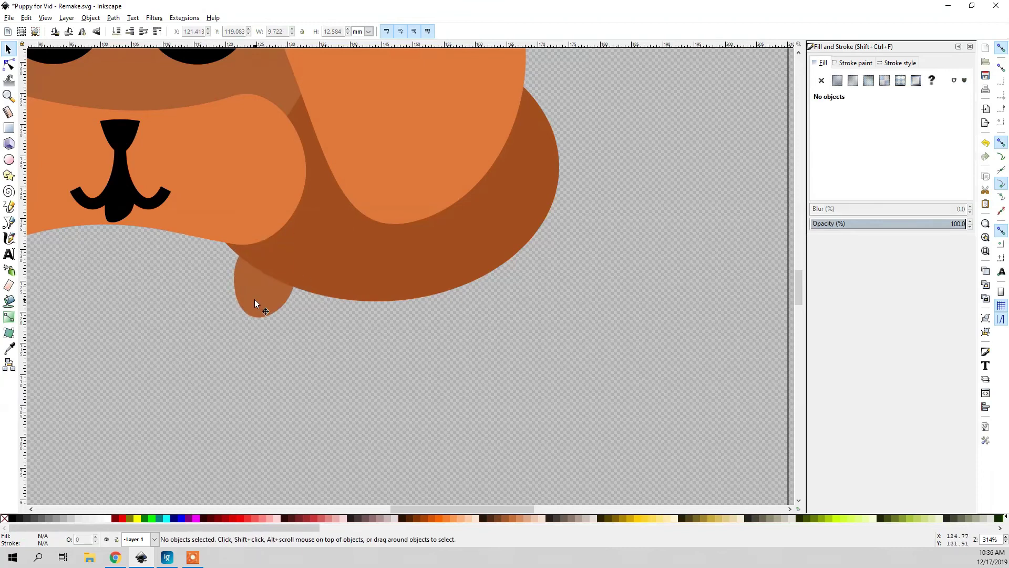
drag(244, 295, 239, 298)
scroll(284, 320, left, 2)
drag(331, 323, 341, 330)
click(341, 330)
Duplicate the reshaped paw to place three along the body's lower edge, all behind the dark brown body
click(284, 292)
drag(284, 293, 566, 257)
key(ctrl+d)
shift+click(390, 326)
key(Page_Down)
ctrl+scroll(356, 390, down, 1)
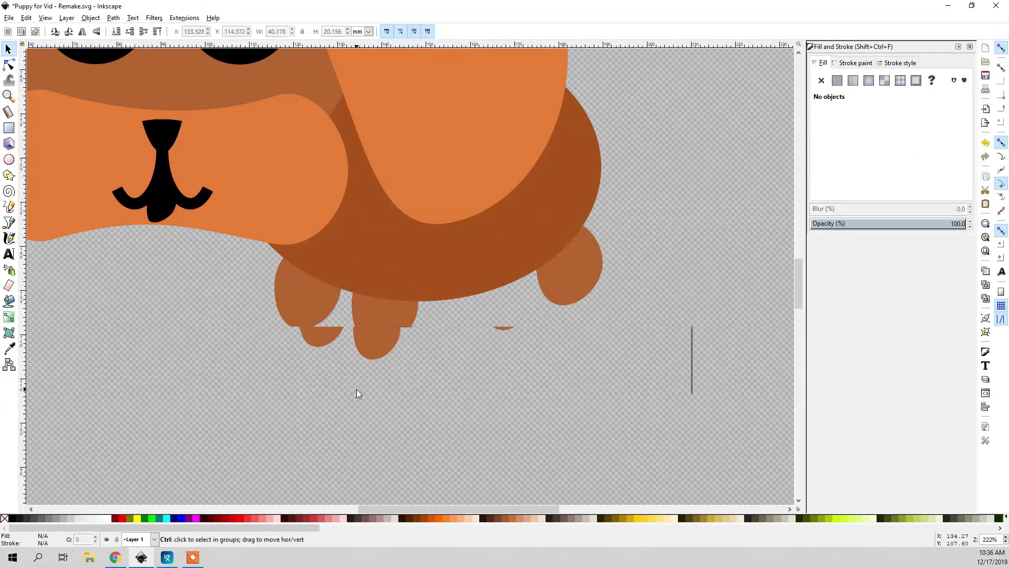
ctrl+scroll(357, 390, down, 1)
click(367, 358)
click(372, 361)
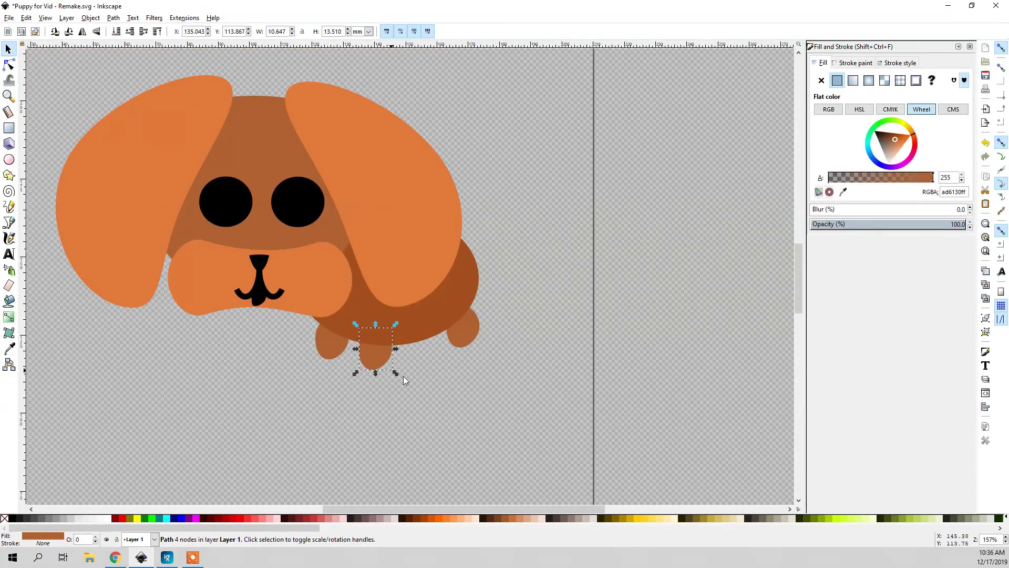
click(488, 280)
Check the reference image in ImageGlass and narrow the dark brown body to about 54.4 mm wide in Inkscape
ctrl+scroll(488, 279, up, 1)
click(168, 557)
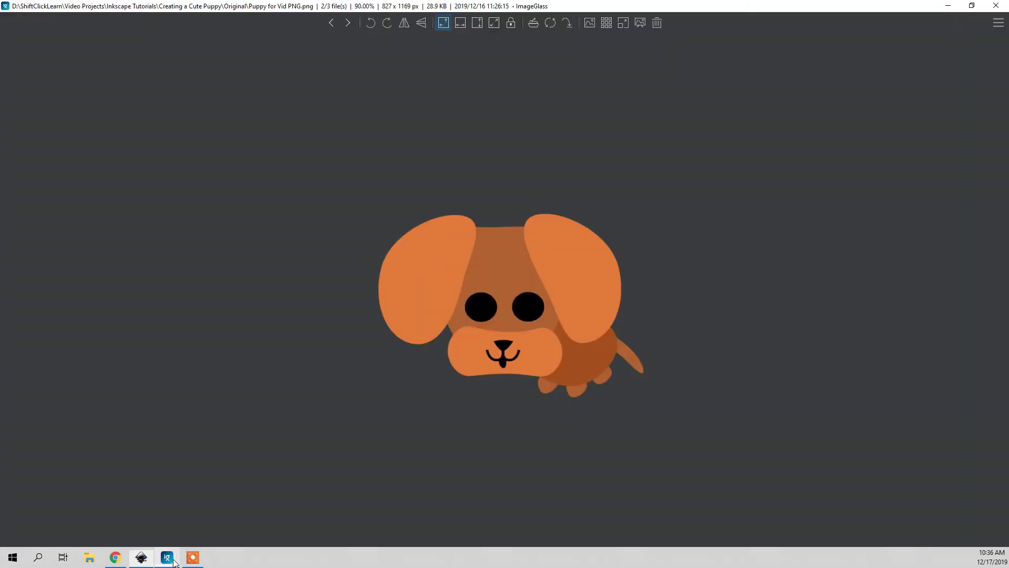
click(147, 561)
click(443, 293)
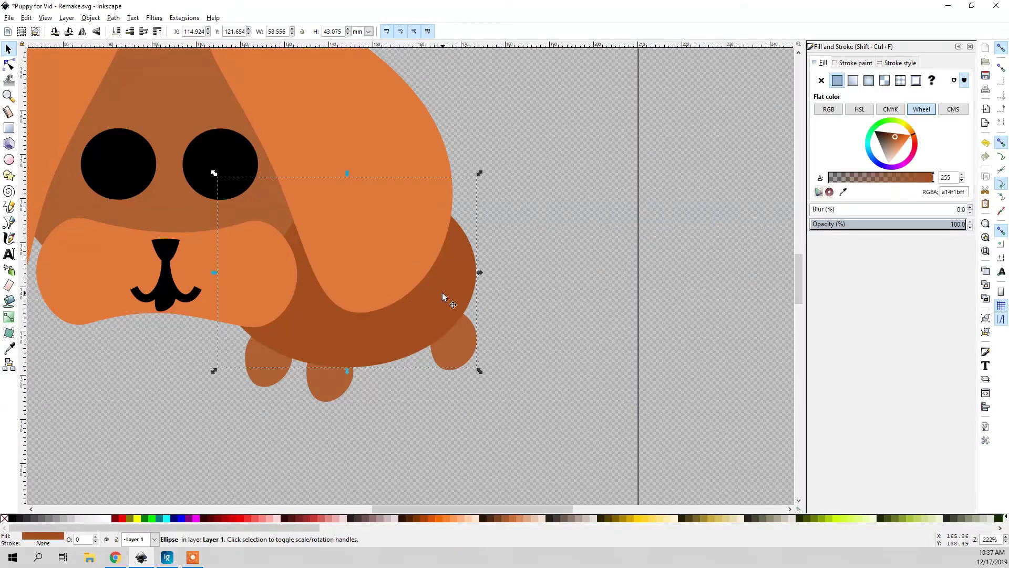
mouse_move(476, 270)
mouse_down()
mouse_move(446, 270)
mouse_move(463, 270)
mouse_up()
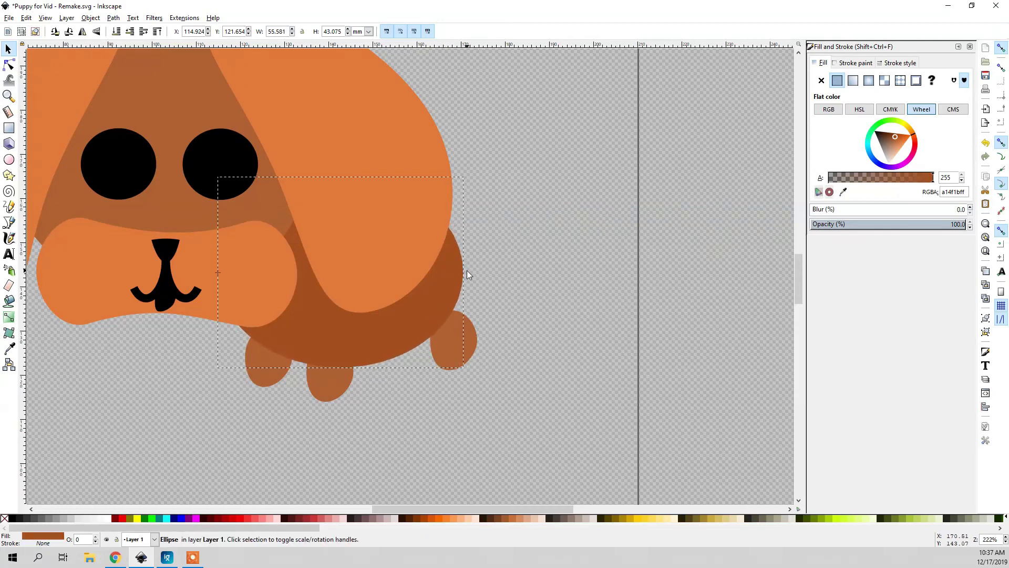
Convert the dark brown body ellipse to a path
click(9, 64)
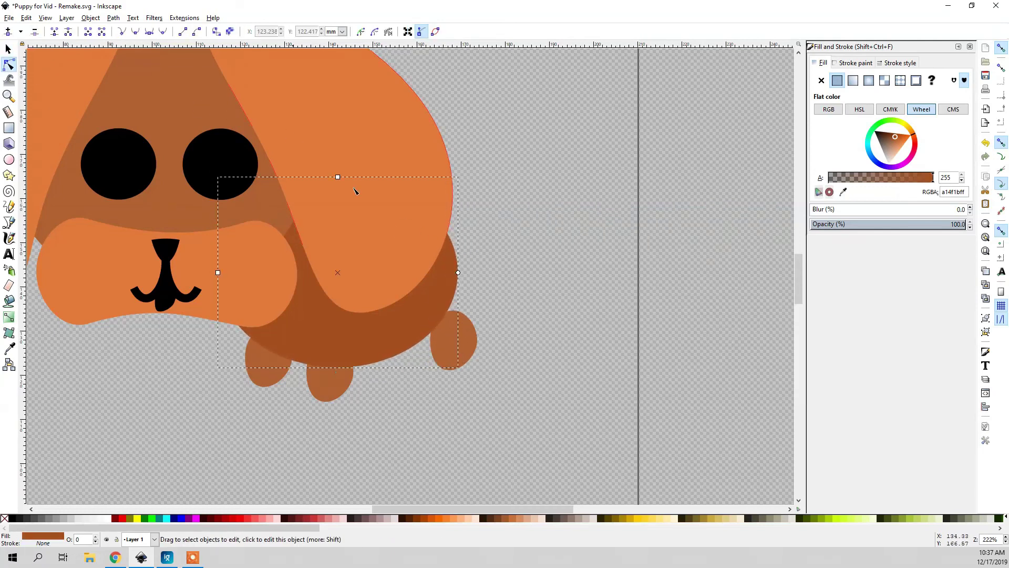
key(s)
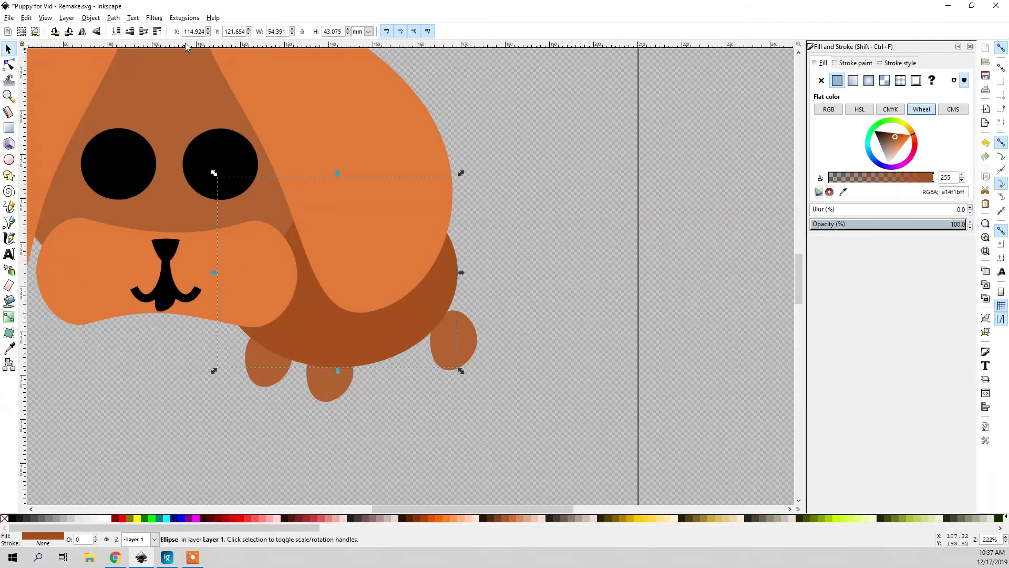
click(112, 19)
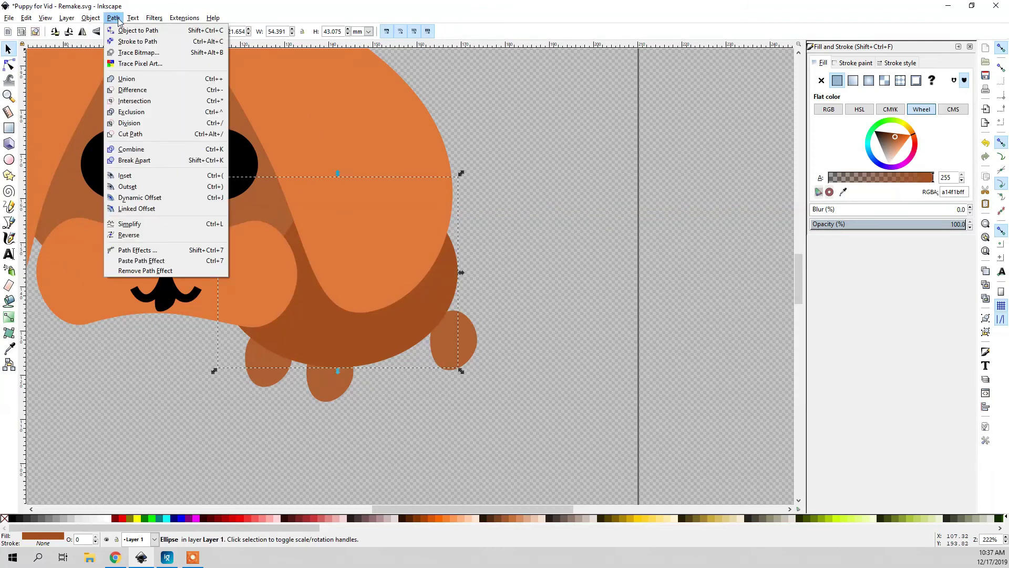
click(135, 29)
key(Escape)
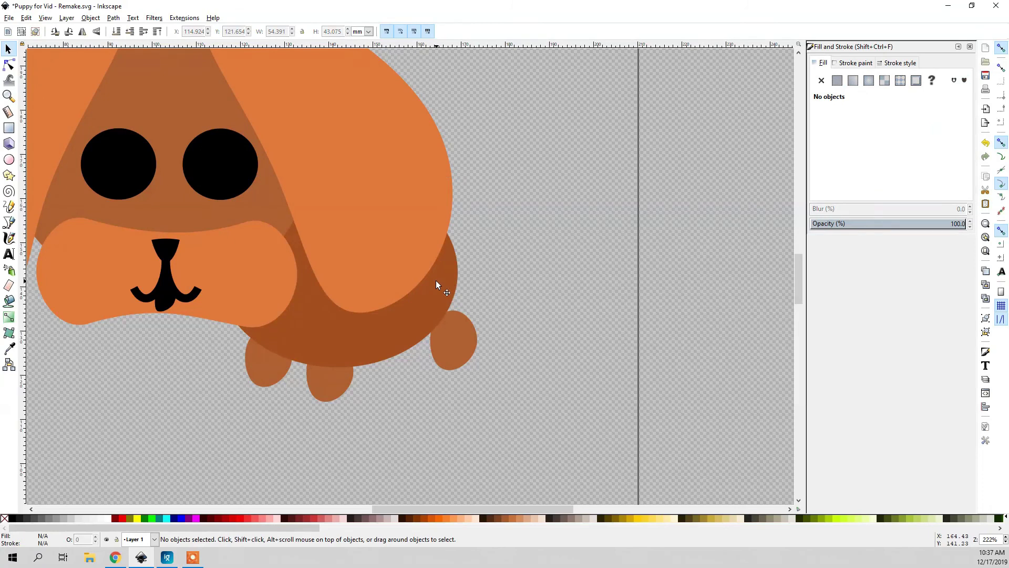
Reshape the body by moving its top node up and right, pulling its right node slightly inward, and extending that node's upper handle
double_click(437, 281)
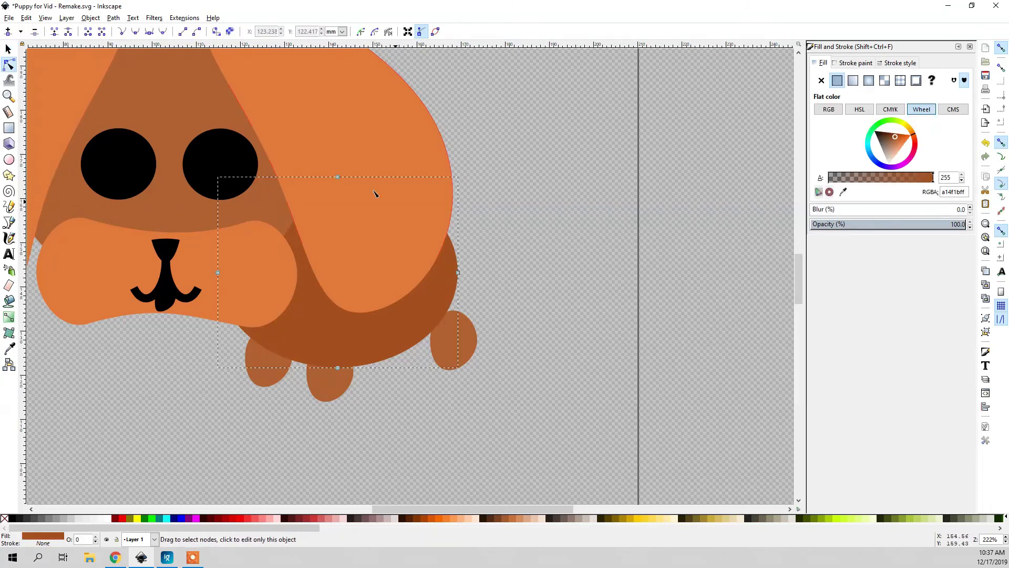
drag(339, 177, 365, 168)
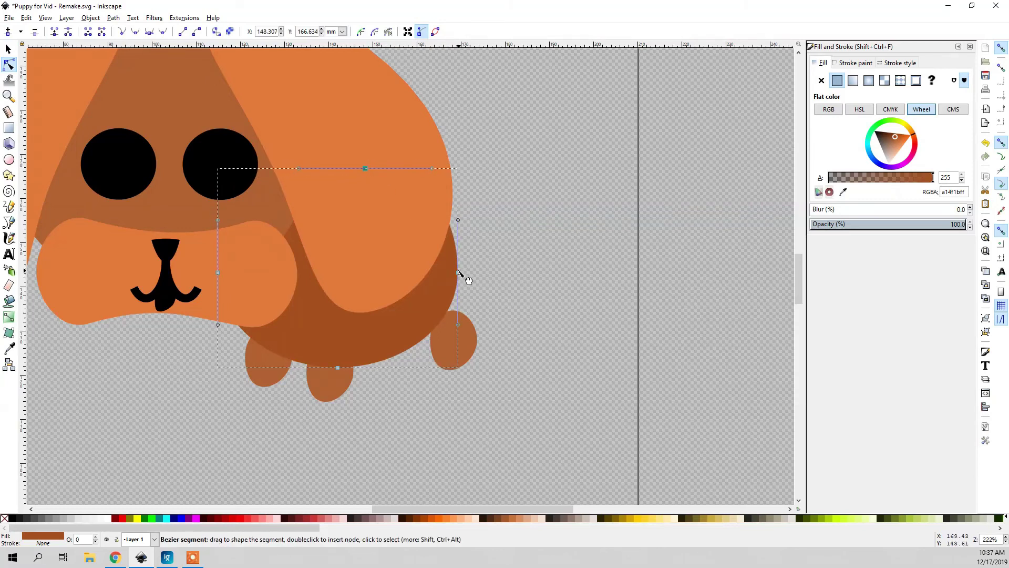
drag(458, 273, 453, 274)
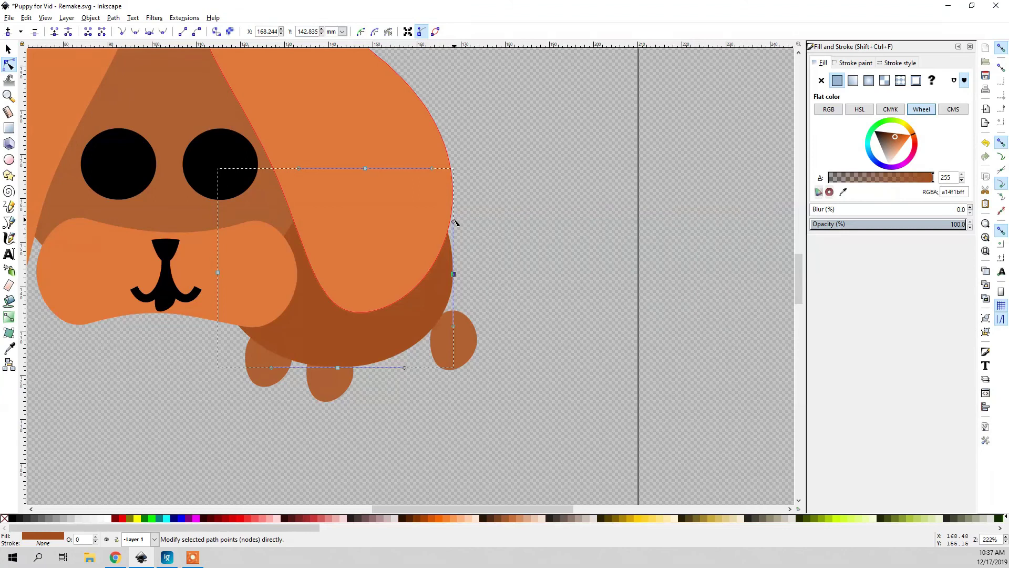
drag(456, 223, 458, 209)
Shift the rear paw inward under the reshaped body, adjust the other two paws along its lower edge, and save the drawing
key(s)
mouse_move(463, 346)
mouse_down()
mouse_move(440, 337)
mouse_move(466, 364)
mouse_up()
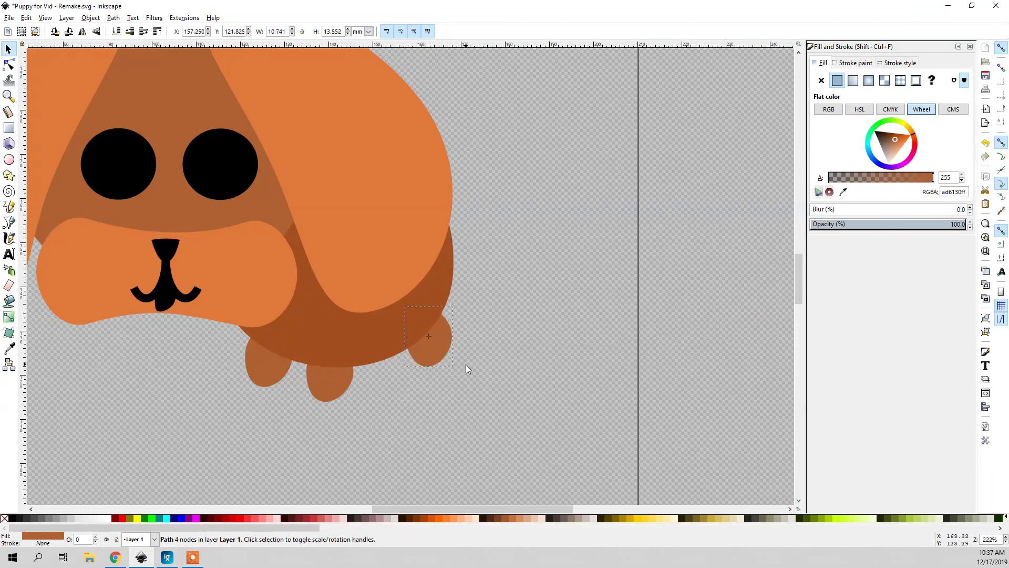
click(466, 365)
drag(332, 378, 346, 380)
drag(260, 373, 254, 368)
click(337, 392)
key(ctrl+s)
click(289, 399)
scroll(289, 396, down, 3)
scroll(298, 386, left, 2)
scroll(297, 386, up, 2)
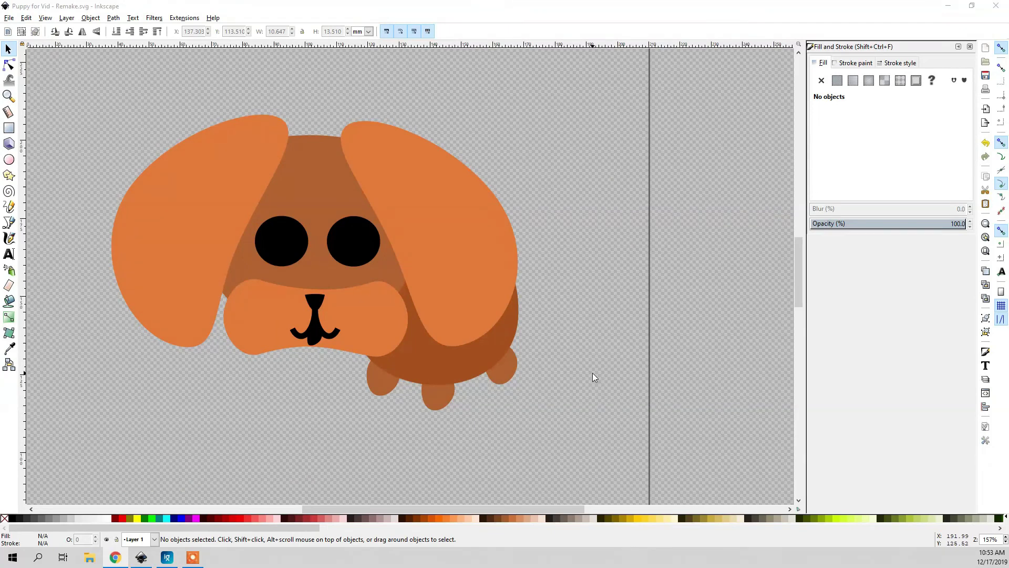
Draw a tall tail ellipse about 17 × 49.3 mm to the right of the puppy and convert it to a path
scroll(428, 342, right, 6)
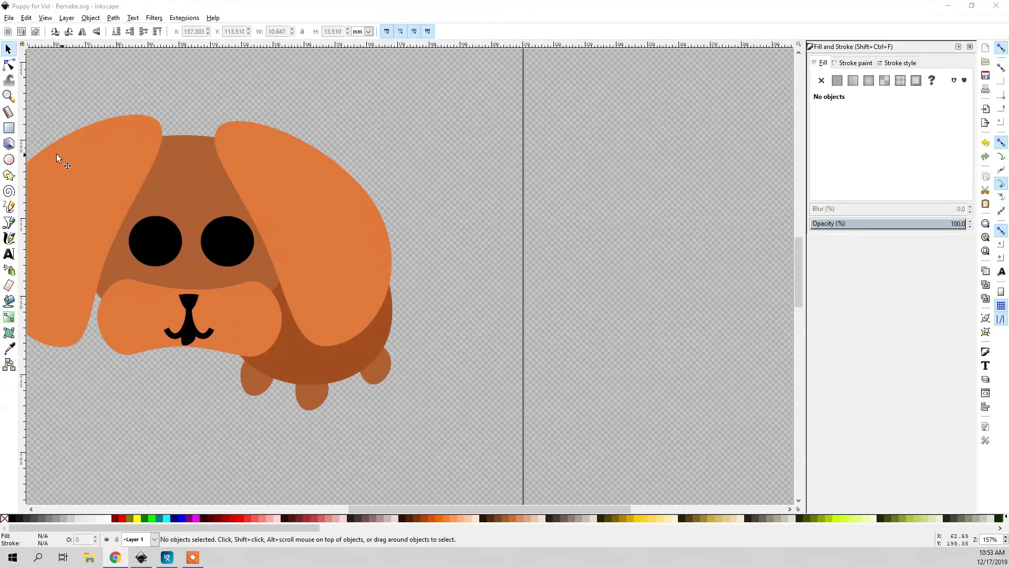
click(8, 162)
drag(445, 129, 497, 280)
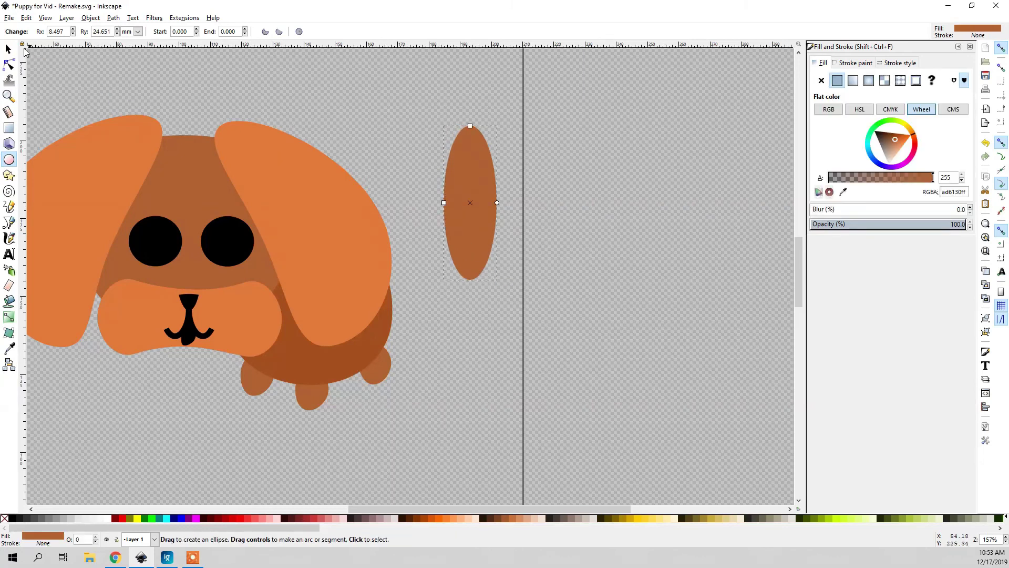
click(8, 49)
click(112, 18)
click(132, 29)
Bend the ellipse into a curved tail by pulling both side nodes inward and moving the bottom node left
key(n)
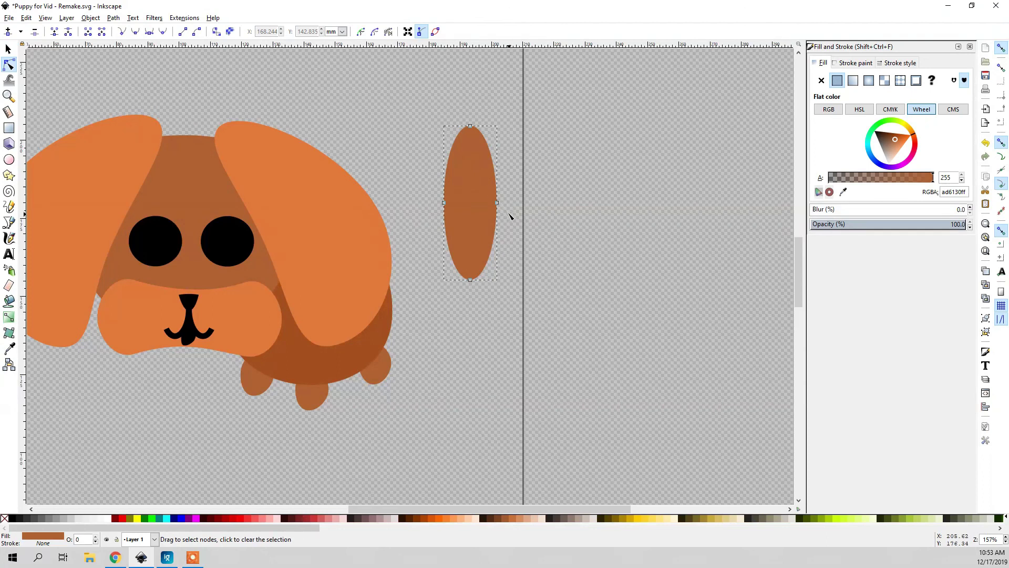
drag(497, 202, 490, 202)
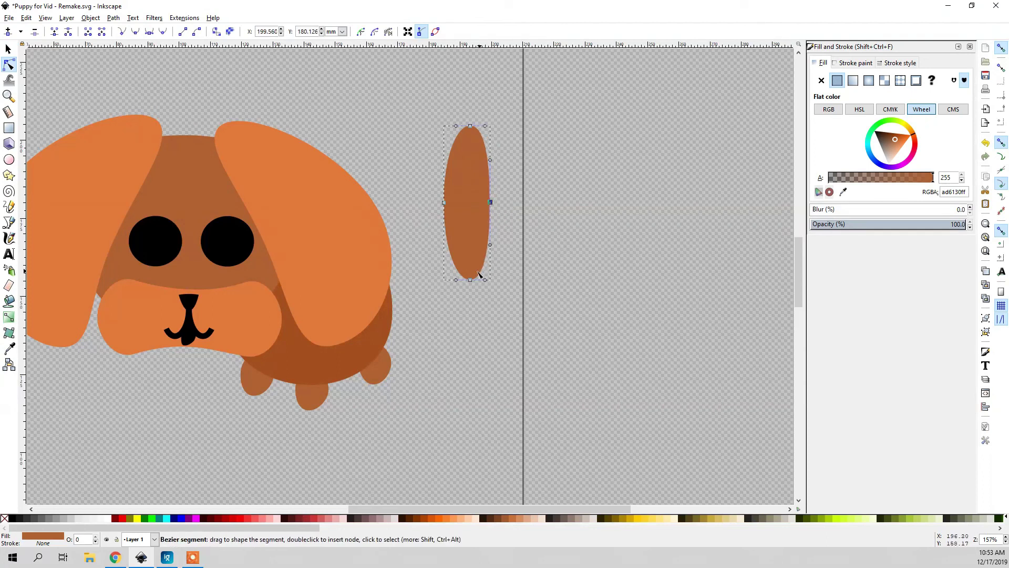
drag(471, 279, 450, 277)
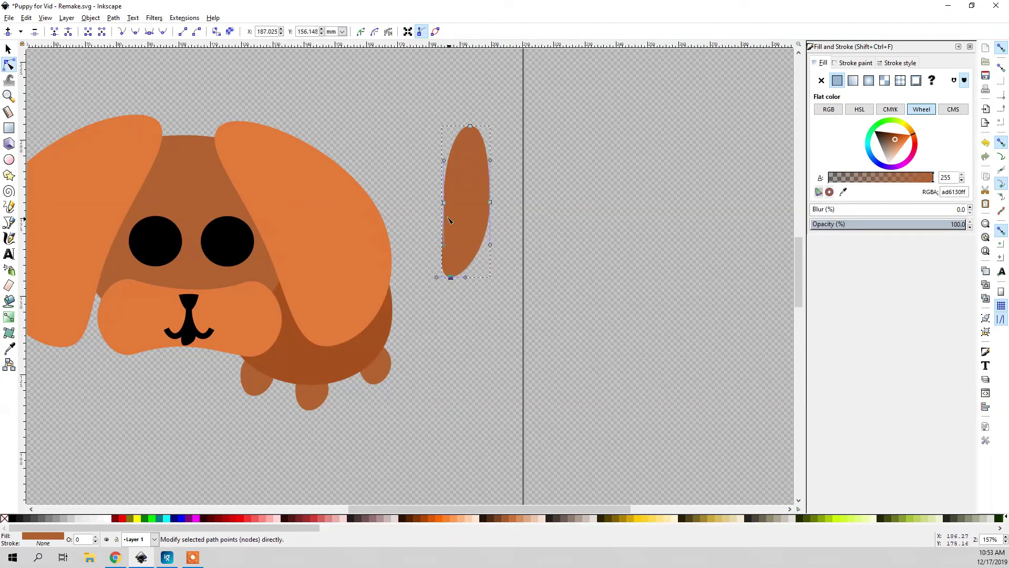
drag(444, 202, 452, 202)
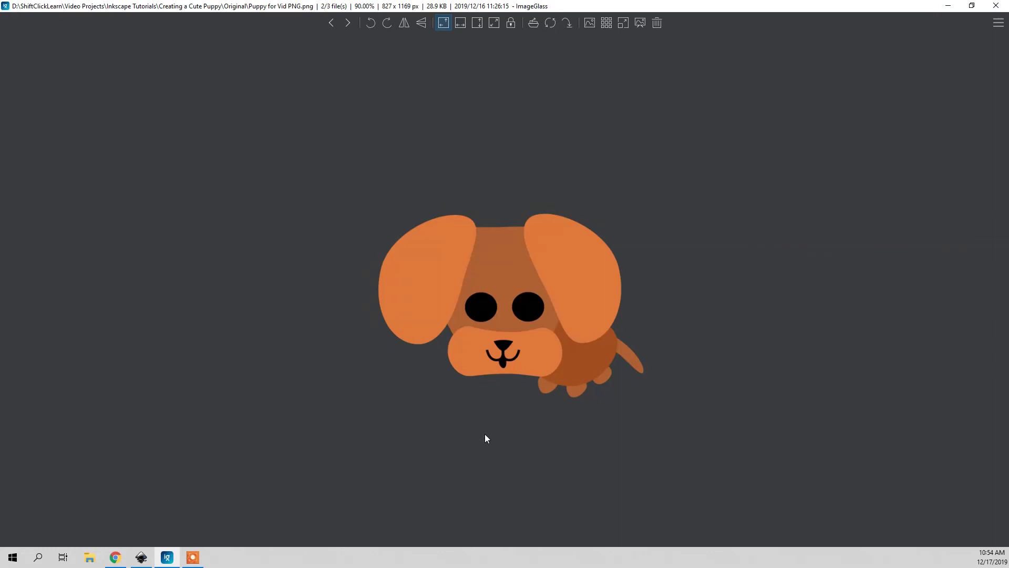
Return from the ImageGlass reference to Inkscape, rotate the tail nearly horizontal, and place it behind the body's rear edge
click(136, 565)
click(9, 49)
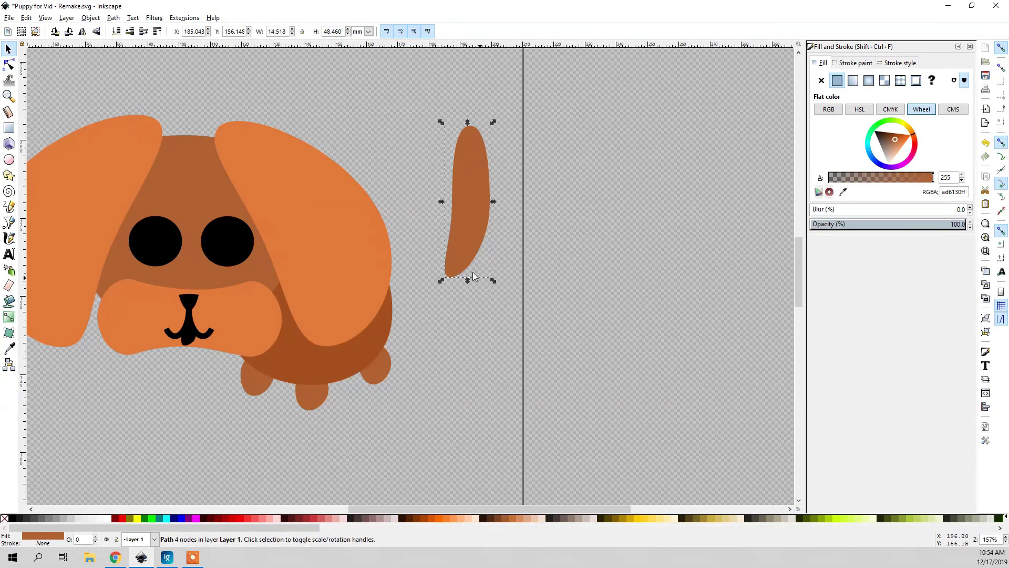
drag(493, 279, 544, 192)
drag(461, 197, 436, 312)
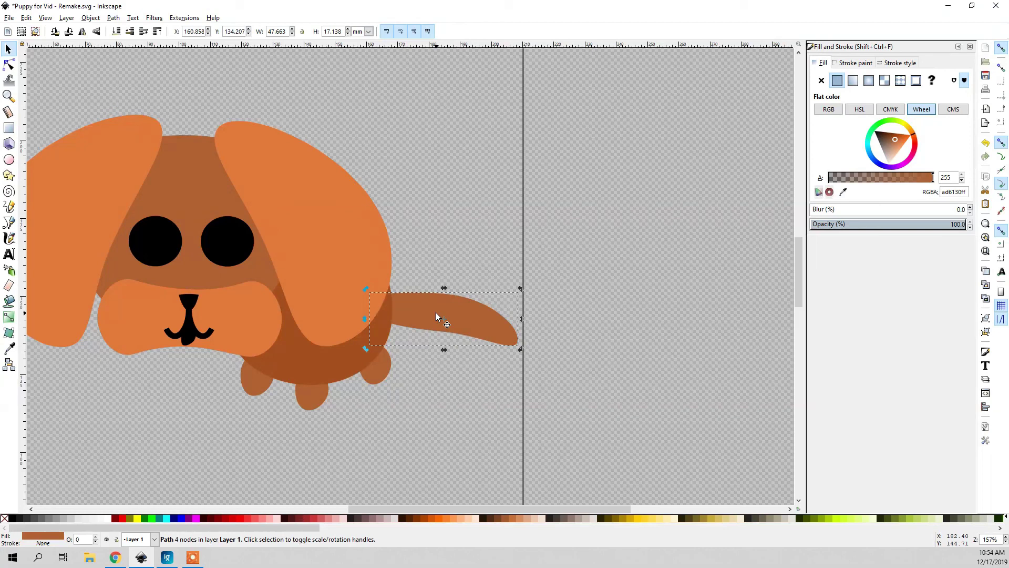
Shrink the tail to about 37.3 × 15.2 mm and tuck it behind the body's rear edge with its tip sloping downward
click(503, 305)
click(504, 328)
drag(523, 348, 485, 353)
click(497, 337)
click(447, 329)
click(443, 346)
click(445, 348)
click(449, 348)
drag(478, 374, 433, 342)
click(449, 327)
click(504, 367)
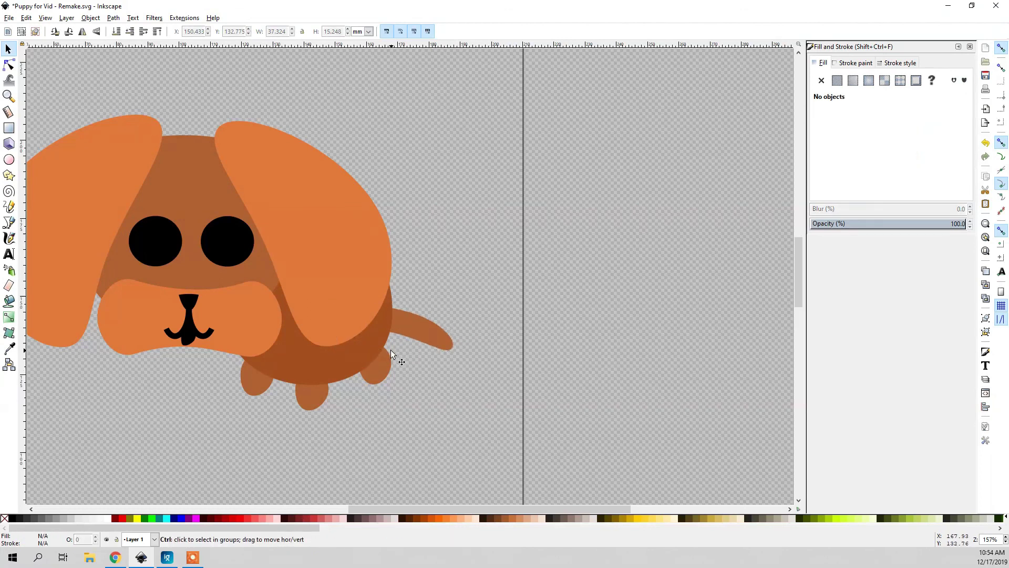
Flip the tail vertically so its tip points upward
scroll(390, 349, down, 3)
scroll(418, 352, up, 2)
click(360, 332)
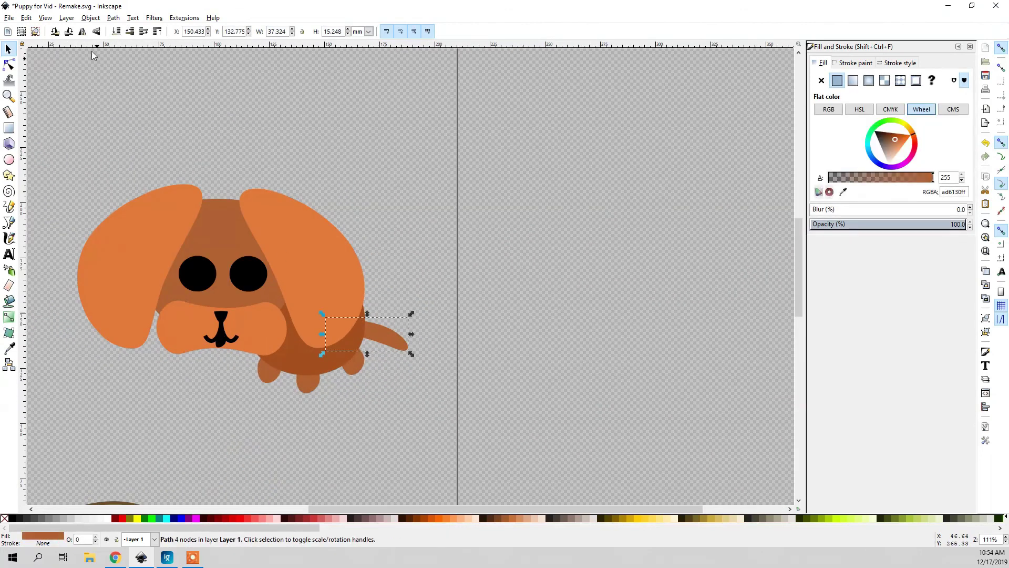
click(82, 32)
click(421, 224)
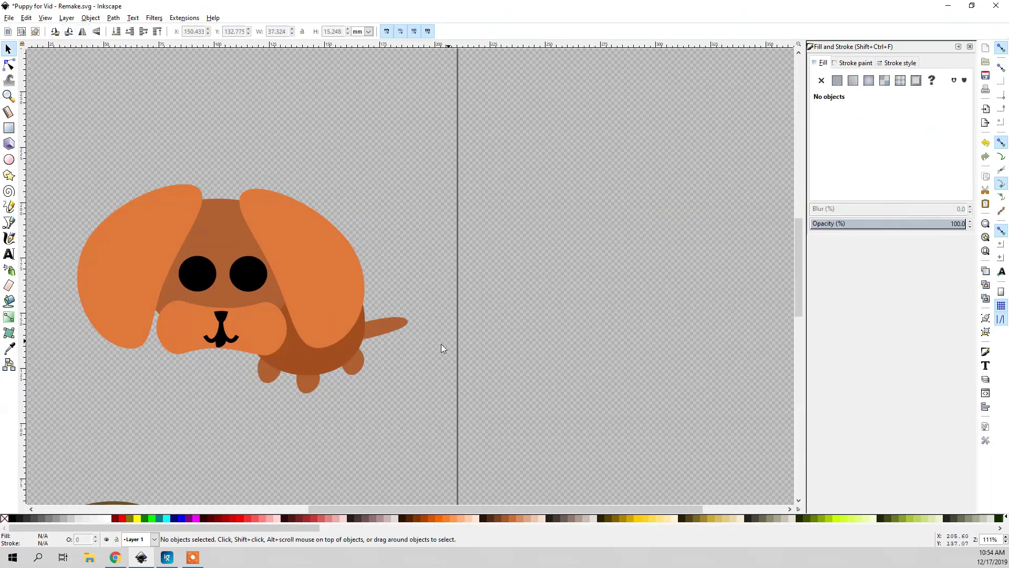
Rotate the tail further upward to span about 35.5 × 19.3 mm and shift it slightly right behind the body
scroll(403, 339, up, 1)
click(399, 318)
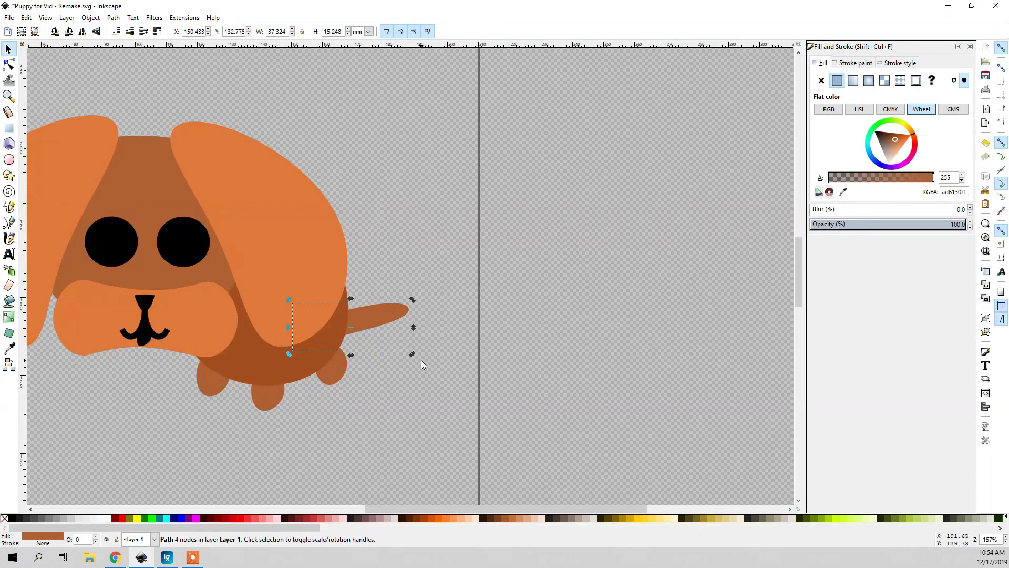
drag(414, 353, 414, 345)
click(414, 344)
drag(377, 306, 393, 308)
click(440, 352)
scroll(431, 357, down, 2)
scroll(408, 327, up, 1)
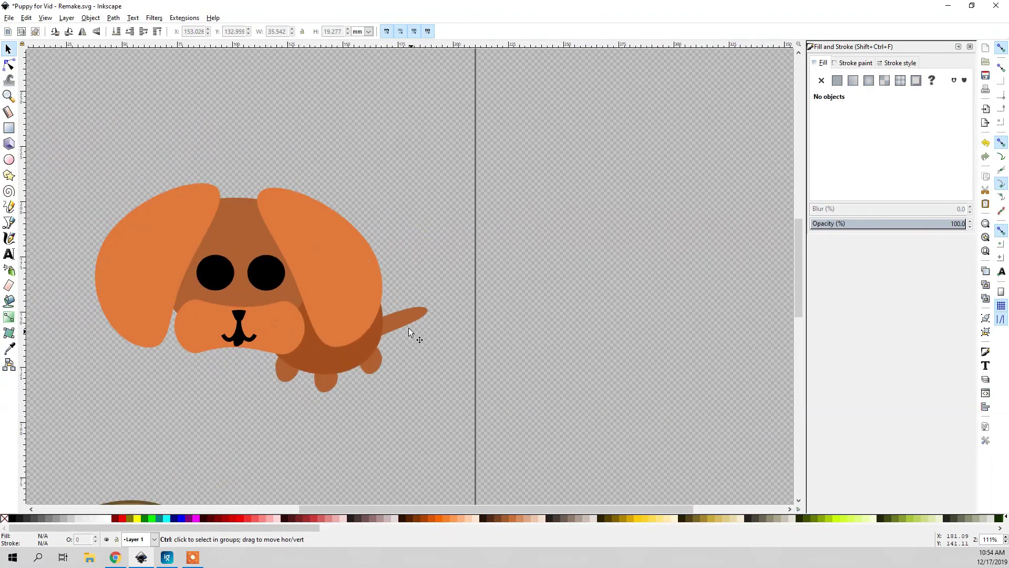
Rotate the tail downward so its tip slopes down, spanning about 37.7 × 15.1 mm behind the body's rear edge
click(410, 319)
click(413, 313)
drag(431, 304, 437, 336)
click(418, 332)
click(424, 343)
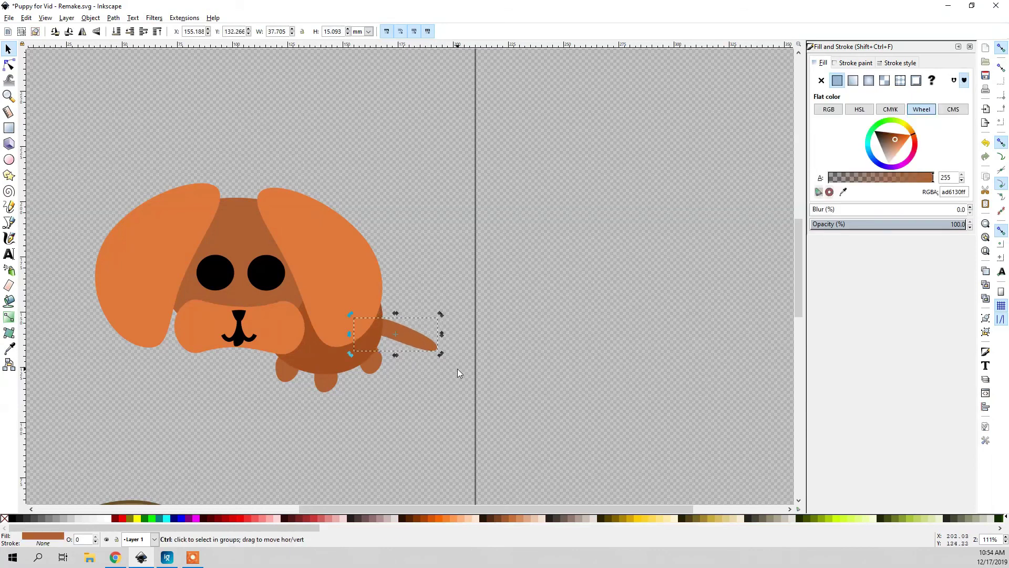
Reshape the tail's path by its nodes into a gently curved, downward-bending form about 37.2 × 16 mm
scroll(444, 368, up, 3)
key(n)
scroll(412, 405, up, 4)
drag(361, 246, 336, 351)
drag(347, 274, 365, 267)
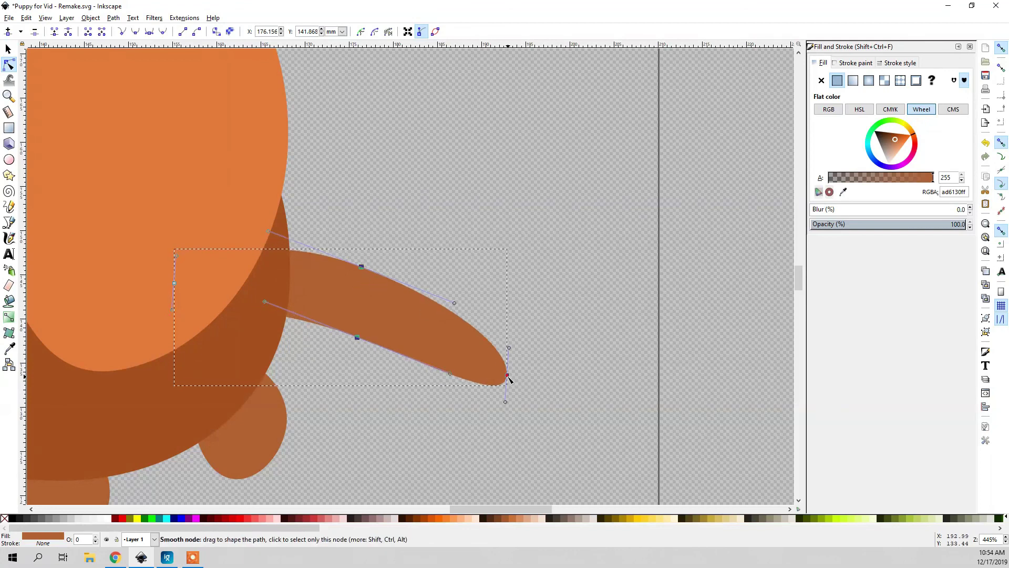
drag(507, 377, 502, 387)
click(8, 49)
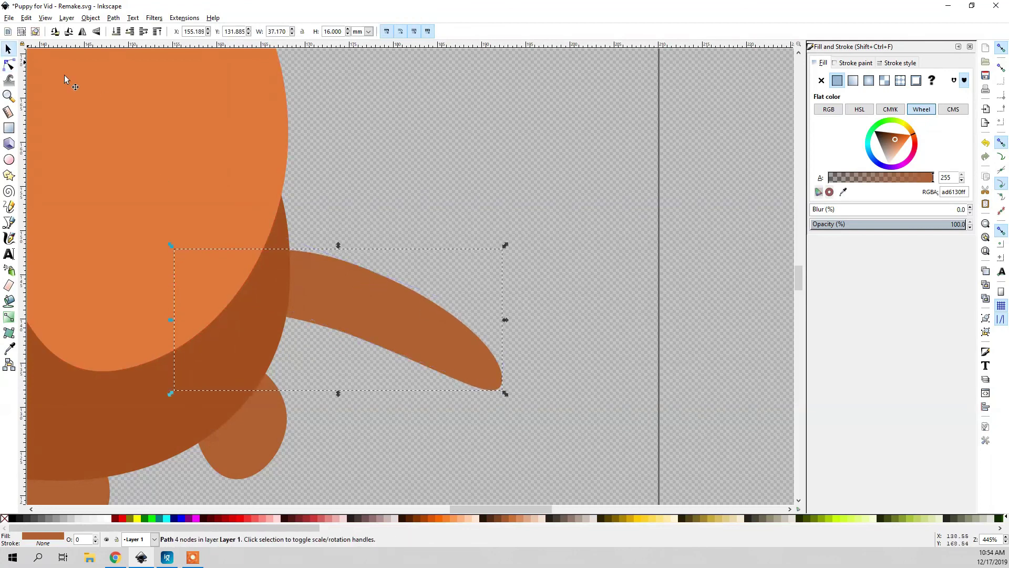
Shift the reshaped tail slightly left and up so more of it tucks behind the body, leaving nothing selected
scroll(320, 221, down, 2)
click(358, 235)
click(361, 267)
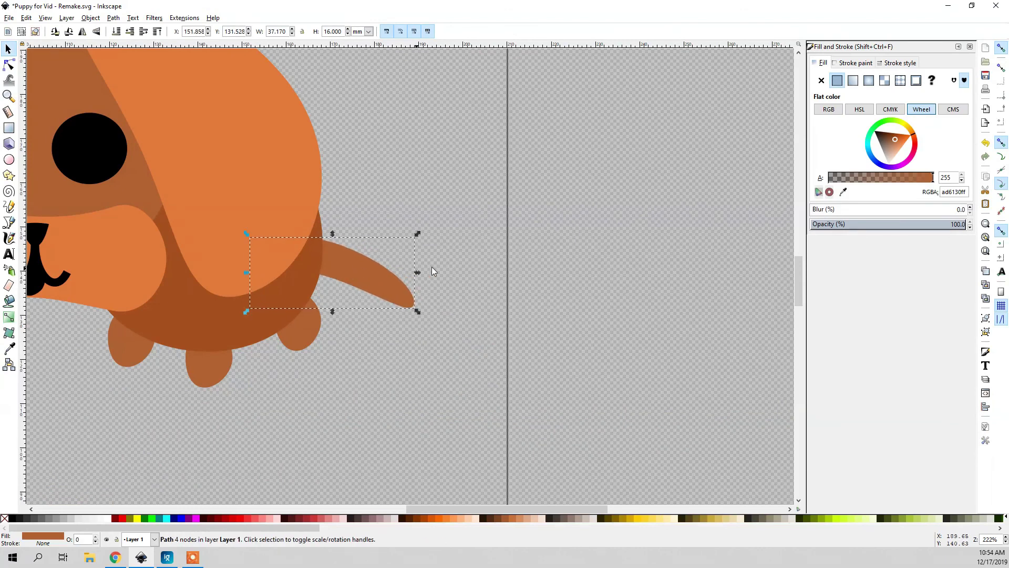
click(432, 271)
scroll(395, 289, down, 2)
scroll(349, 298, left, 2)
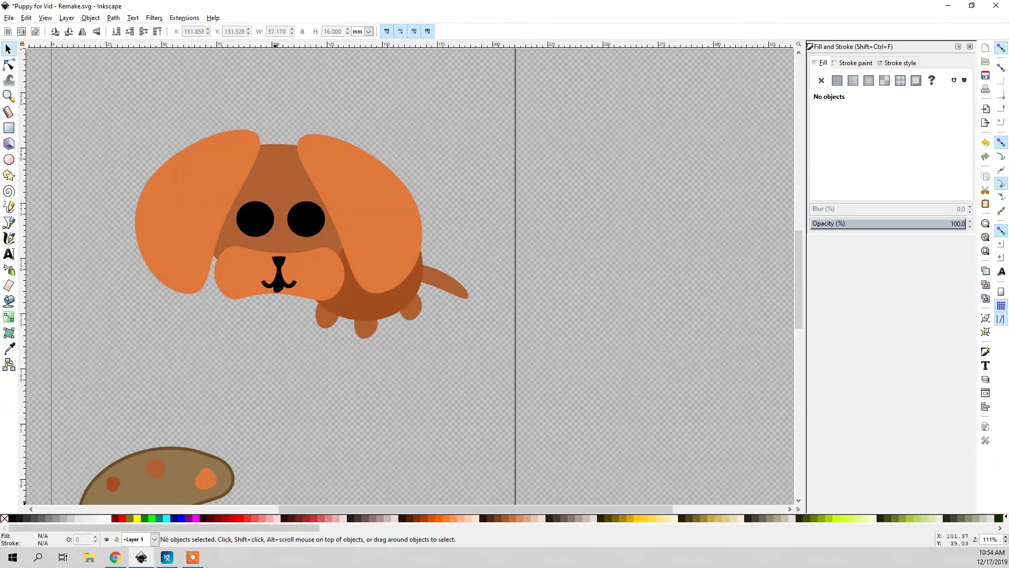
Return to the Inkscape puppy drawing and save the document
click(192, 557)
click(141, 557)
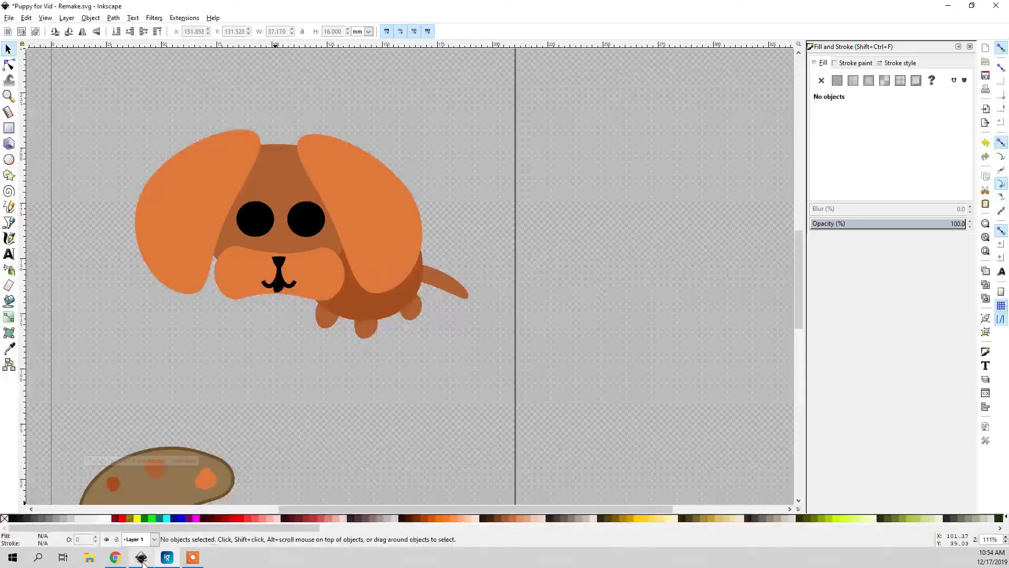
click(141, 558)
click(139, 558)
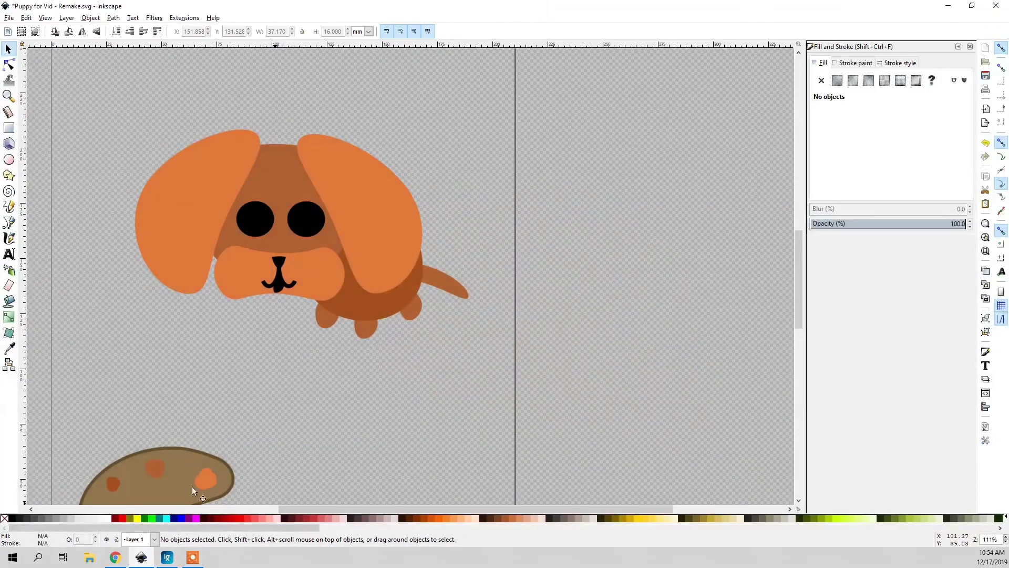
key(ctrl)
key(ctrl+s)
Nudge both black eyes together slightly upward on the puppy's face, finishing with nothing selected
scroll(210, 200, up, 1)
scroll(211, 201, down, 1)
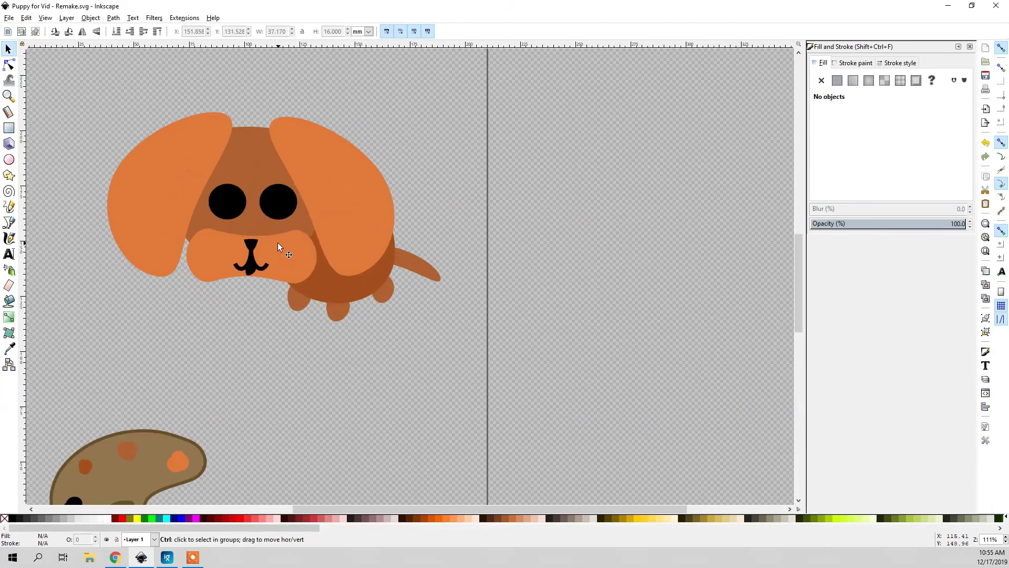
scroll(279, 245, up, 1)
click(274, 211)
shift+click(214, 210)
drag(214, 209, 213, 206)
click(543, 169)
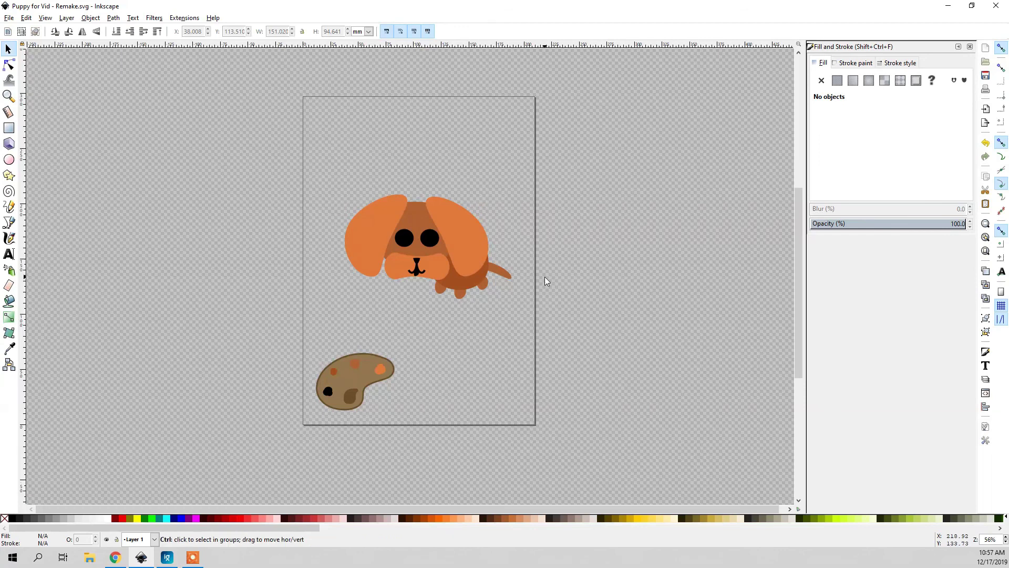
scroll(544, 276, down, 1)
scroll(545, 276, down, 2)
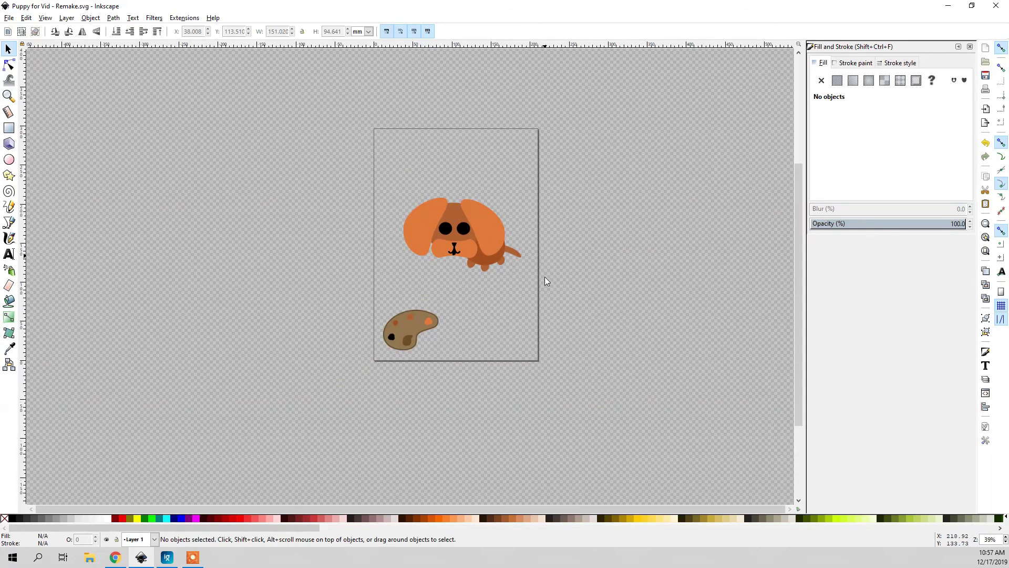
scroll(513, 263, right, 1)
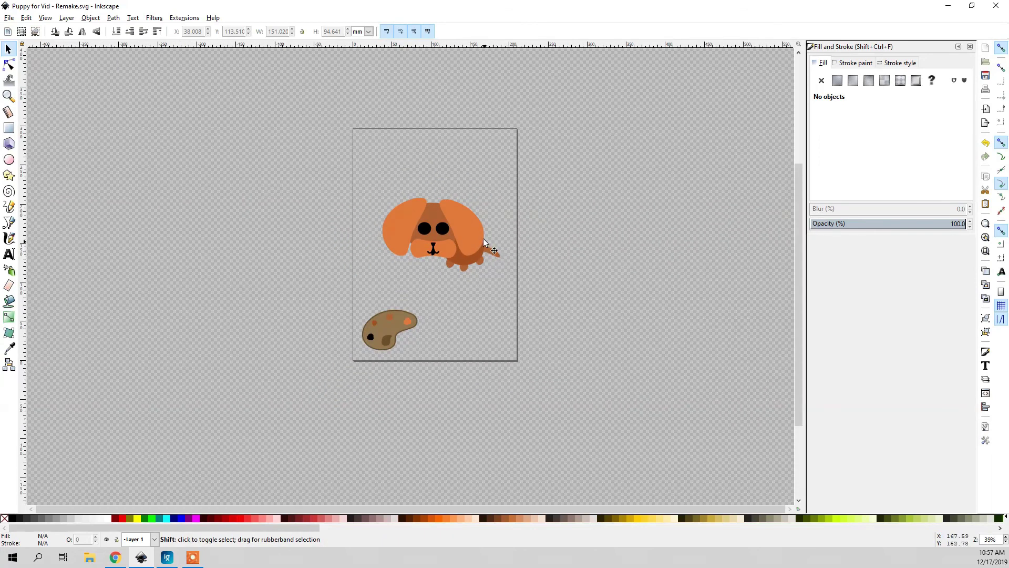
scroll(484, 236, up, 2)
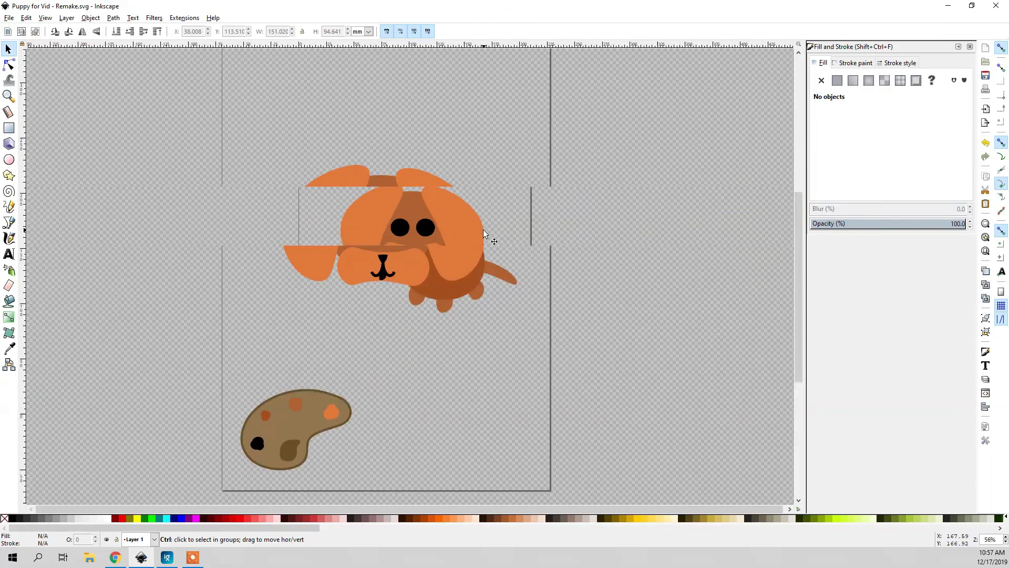
scroll(483, 229, down, 2)
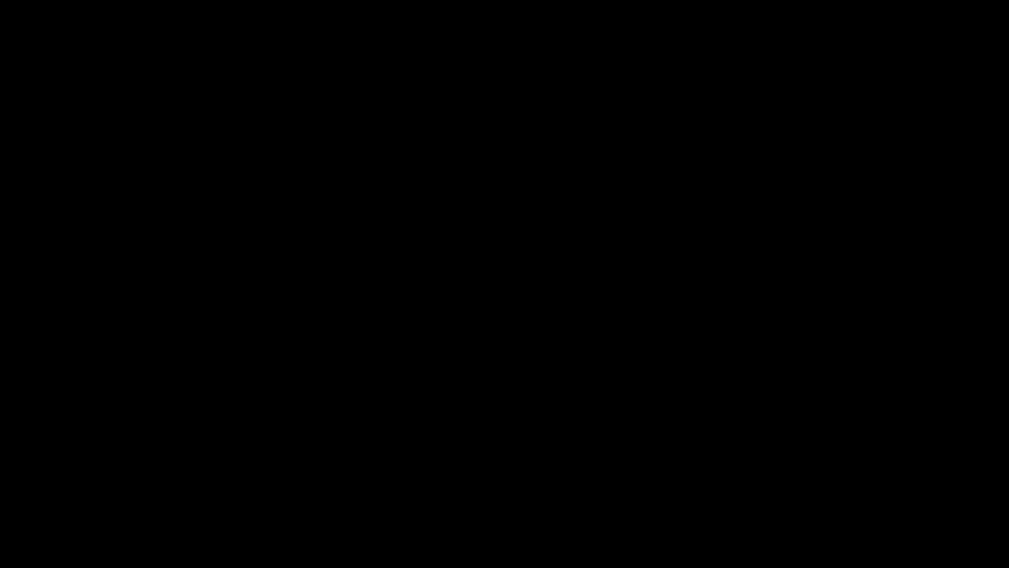